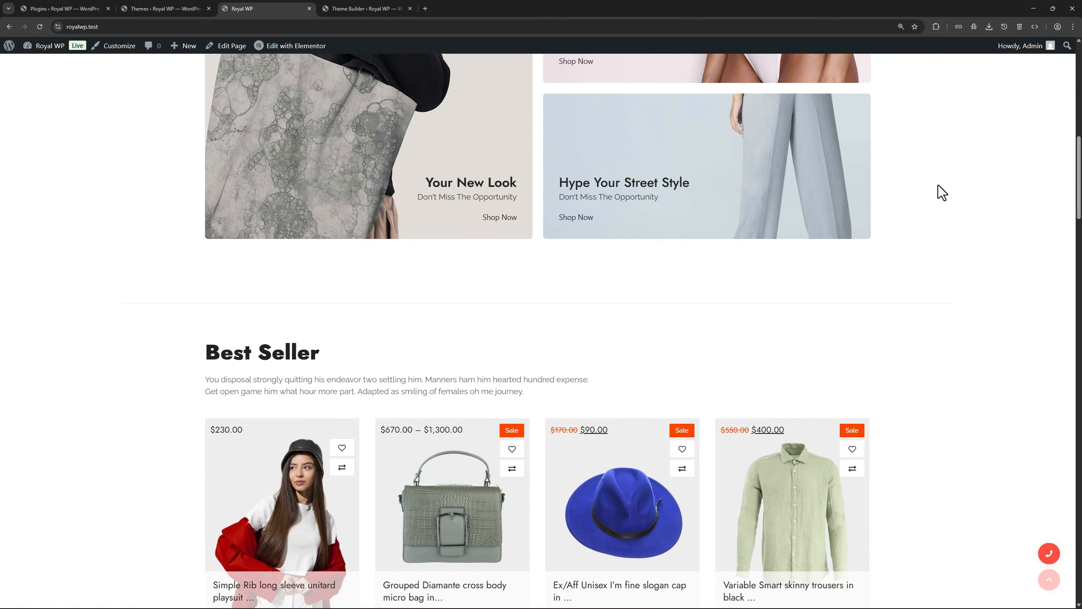
# Open the Fashion V2 Shop product archive template from the Theme Builder for editing.
pyautogui.scroll(7, 938, 188)
pyautogui.scroll(4, 938, 185)
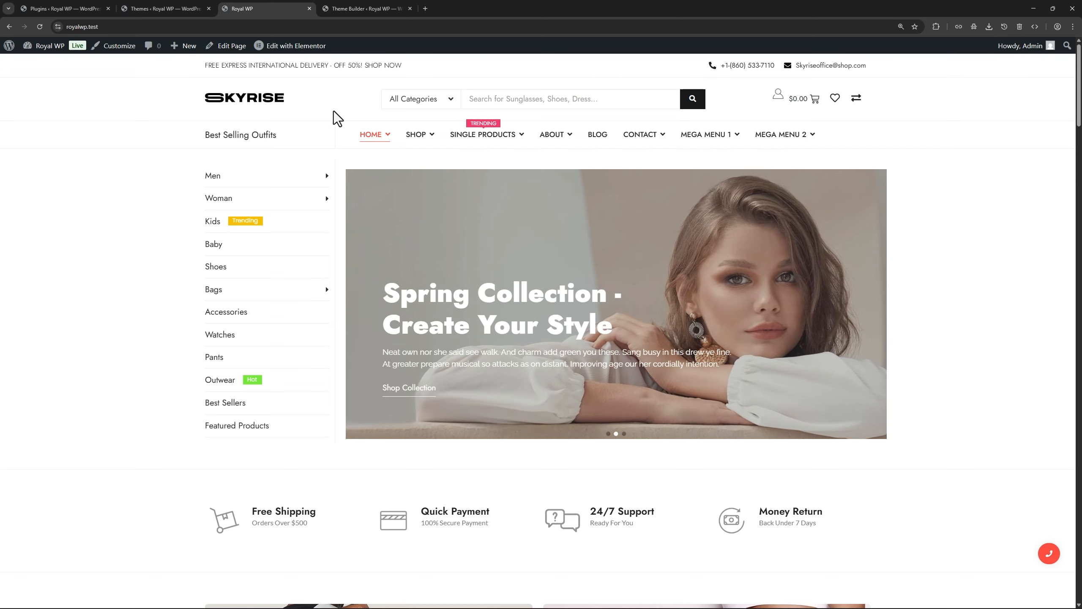
pyautogui.click(366, 9)
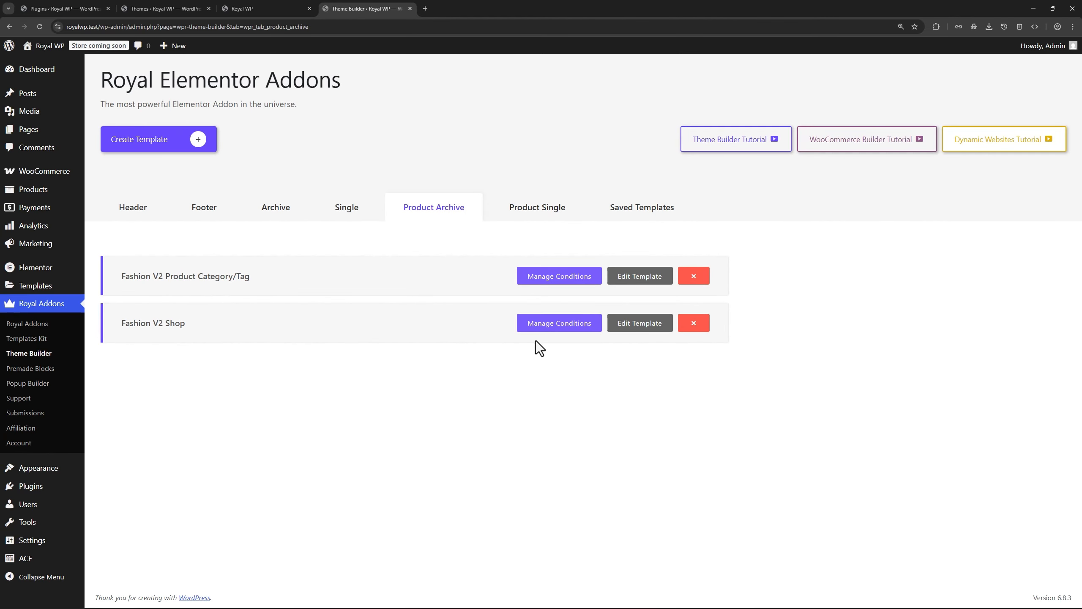
pyautogui.click(638, 325)
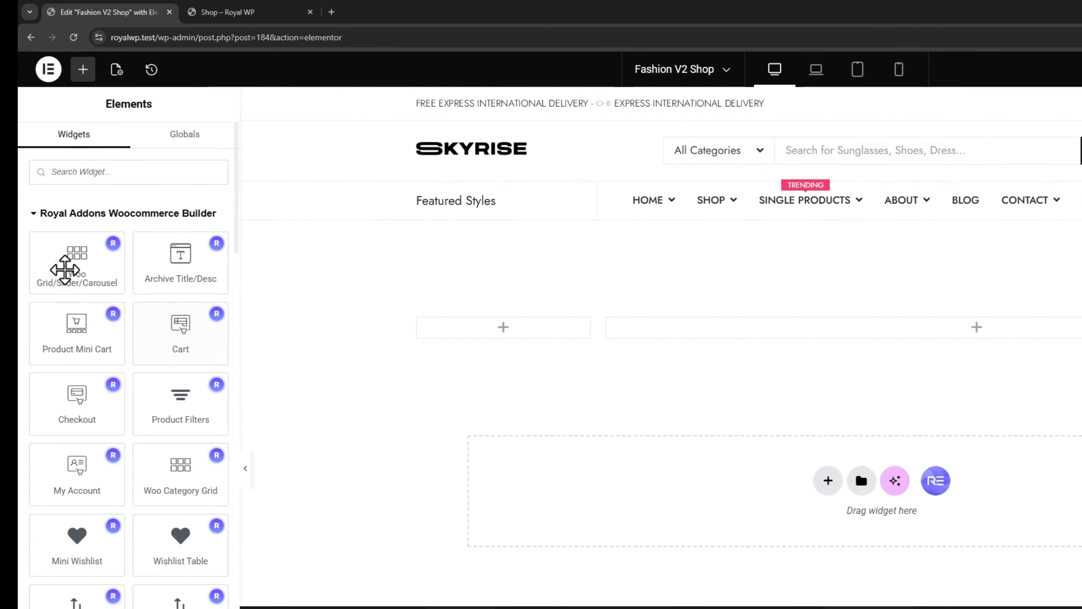
# Add a Woo Grid/Slider/Carousel widget to the template's wide column and set its product query to Current Query.
pyautogui.moveTo(65, 270); pyautogui.dragTo(922, 329)
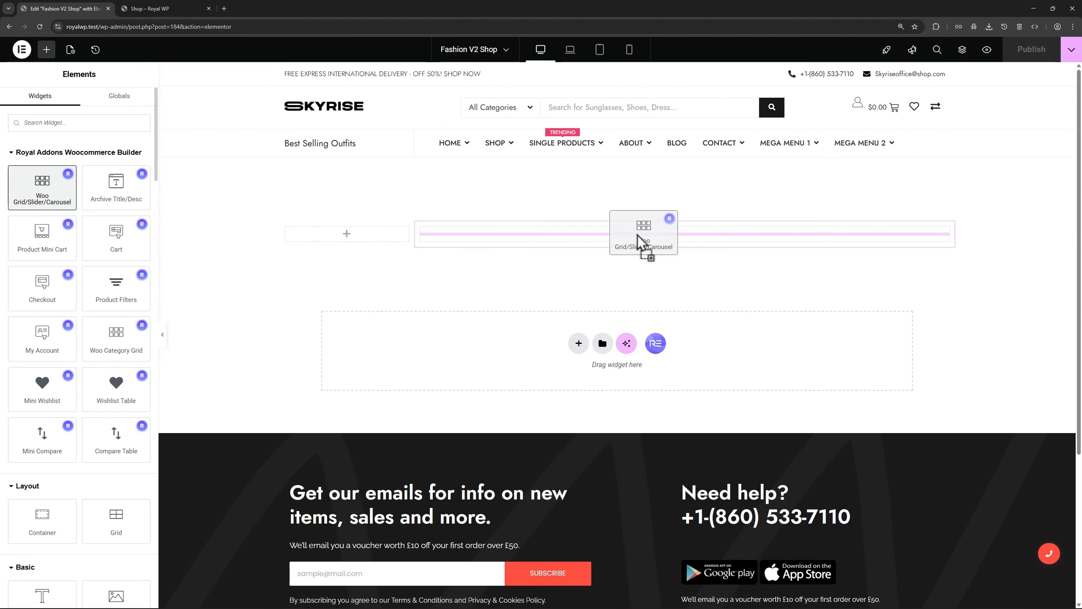
pyautogui.moveTo(637, 235); pyautogui.dragTo(637, 238)
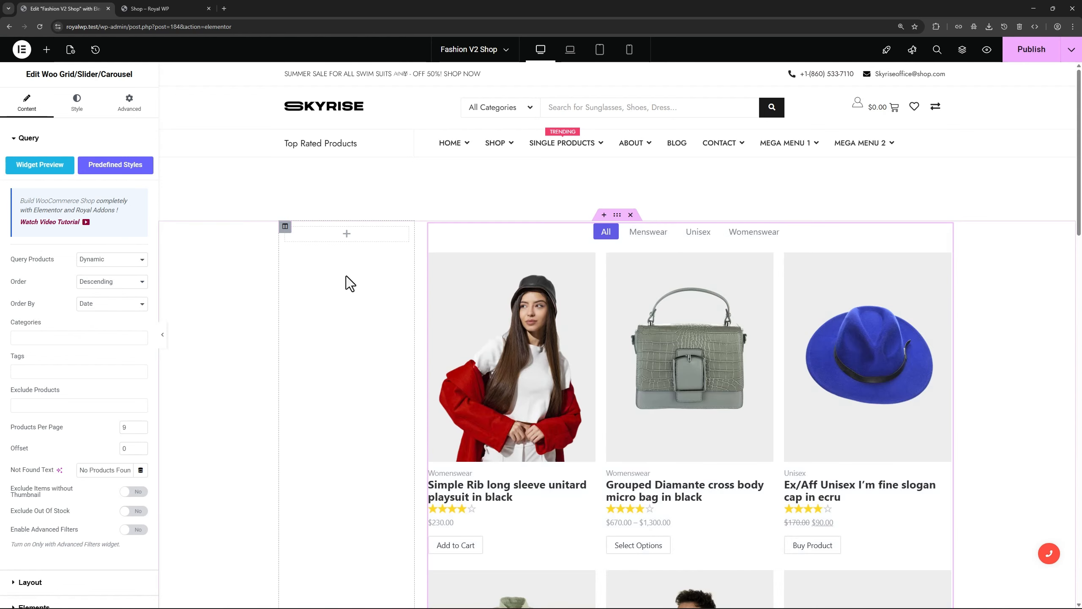
pyautogui.click(113, 259)
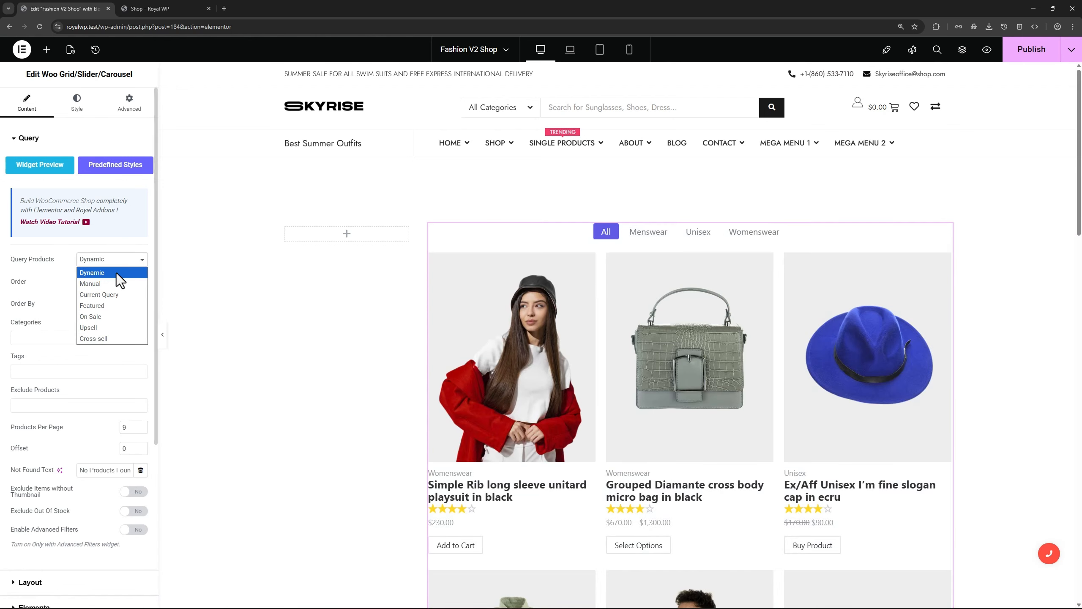
pyautogui.click(99, 294)
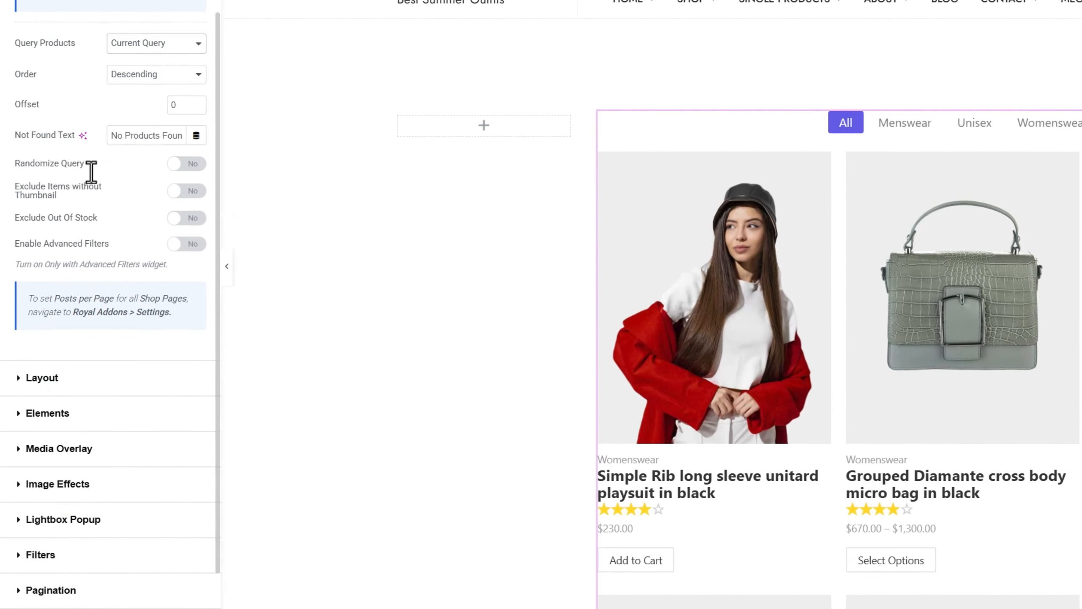
# Enable Advanced Filters for the product grid and turn off its built-in Show Filters option.
pyautogui.scroll(-3, 92, 171)
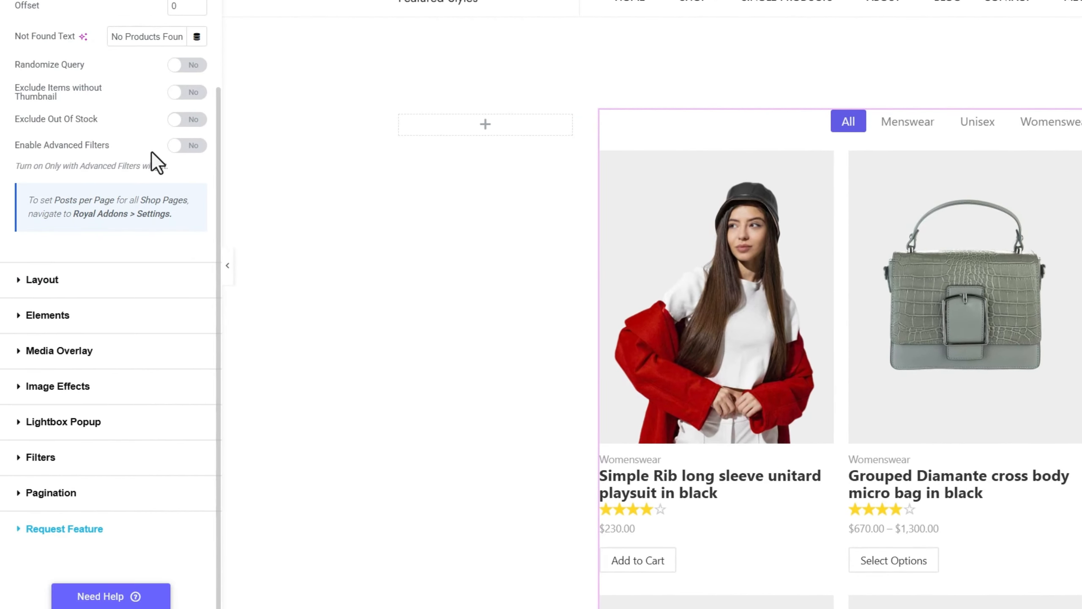
pyautogui.click(187, 146)
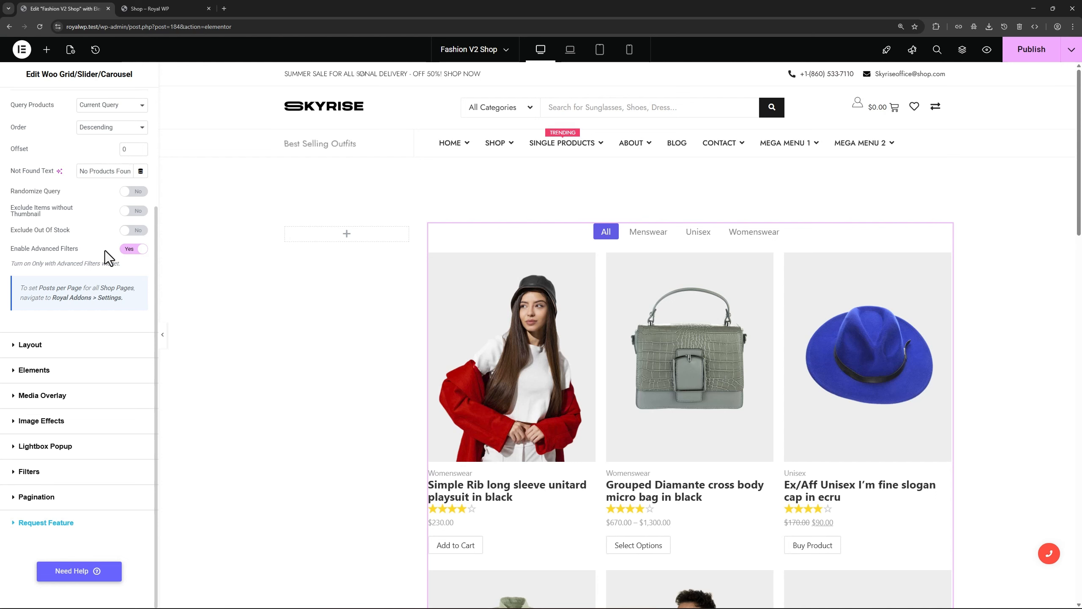
pyautogui.click(72, 344)
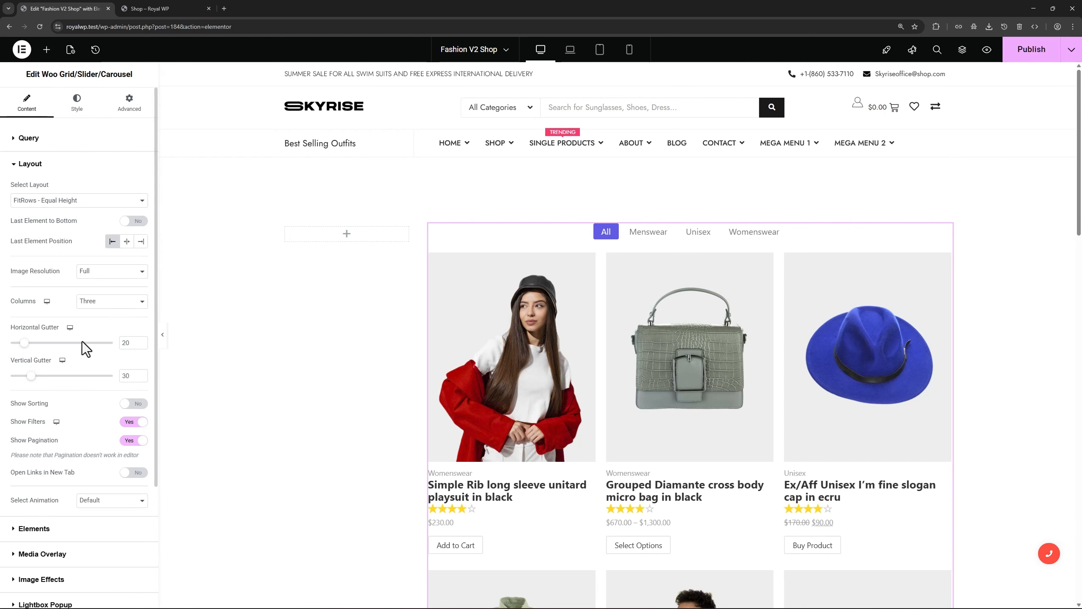
pyautogui.scroll(-4, 82, 342)
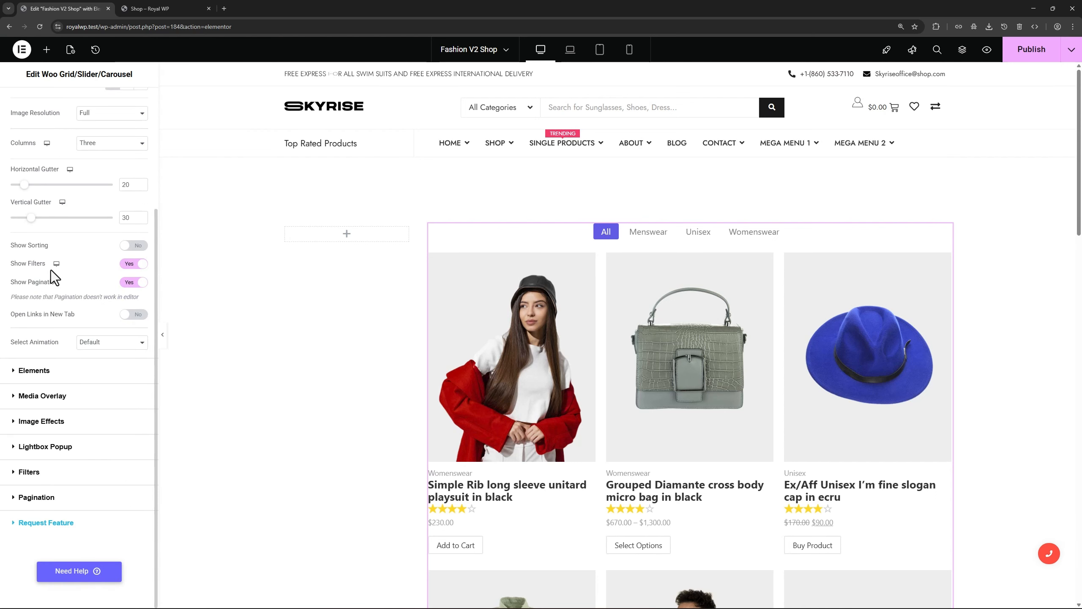
pyautogui.click(133, 263)
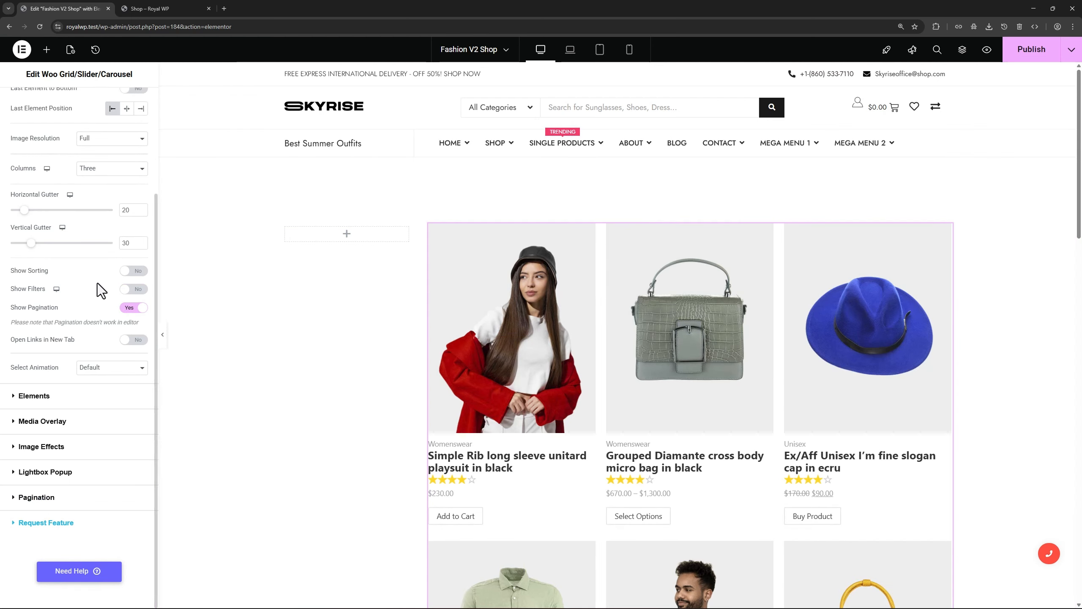
# Set the product grid's pagination type to Load More Button.
pyautogui.click(35, 498)
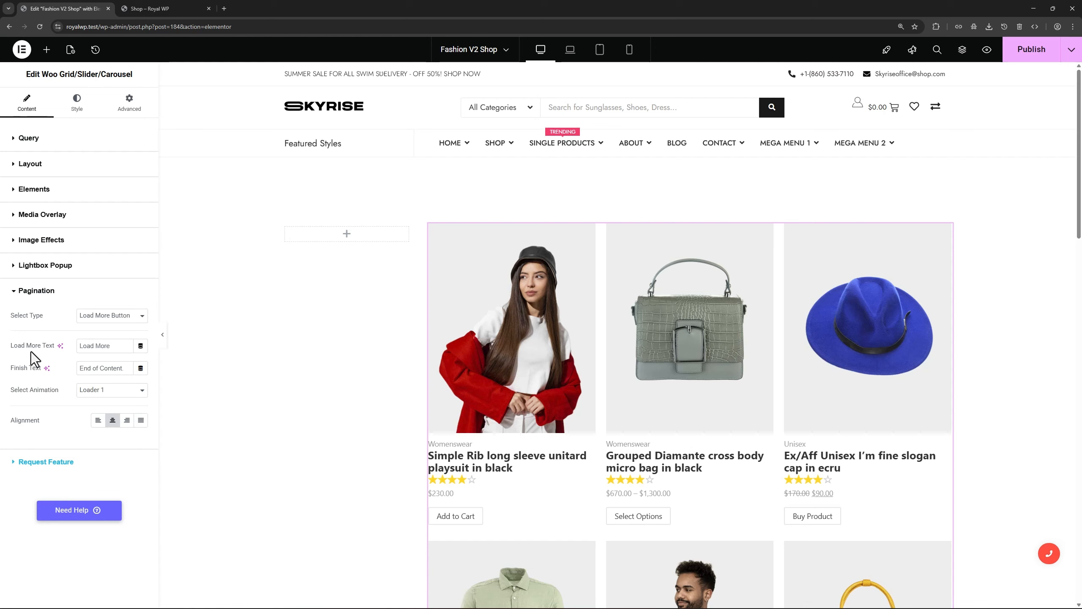
pyautogui.click(121, 316)
pyautogui.click(109, 349)
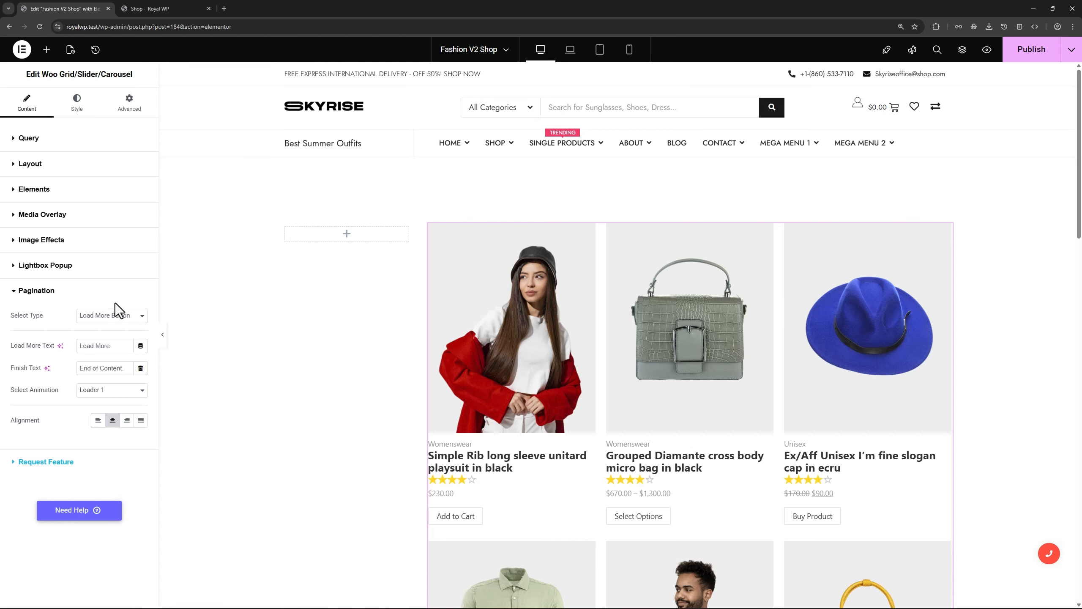
# Find the Advanced Filters widget and place it in the empty narrow column beside the product grid.
pyautogui.click(346, 234)
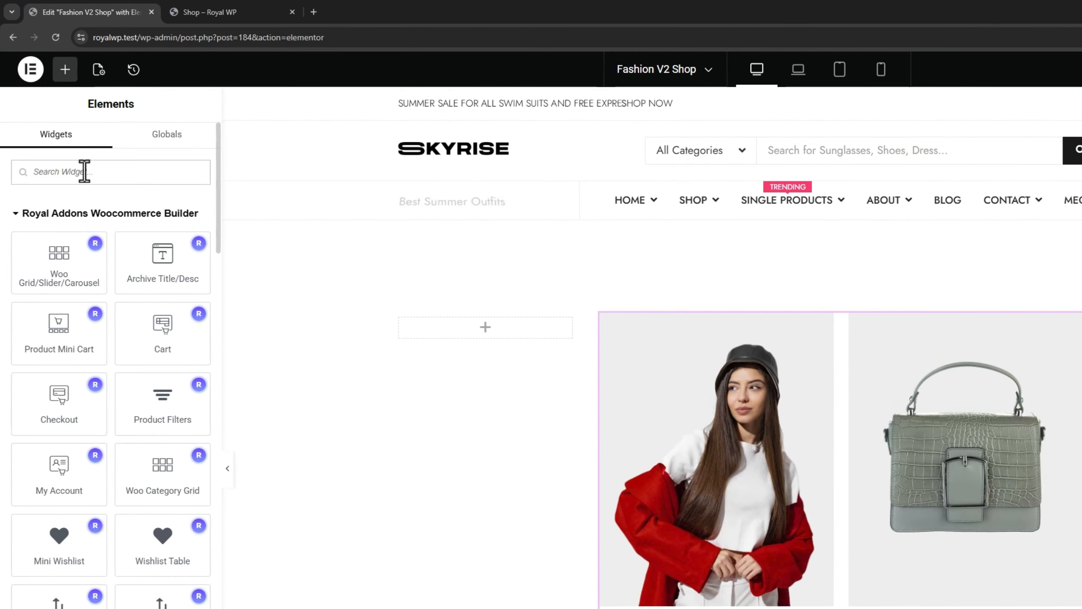
pyautogui.click(84, 171)
pyautogui.write('advanc')
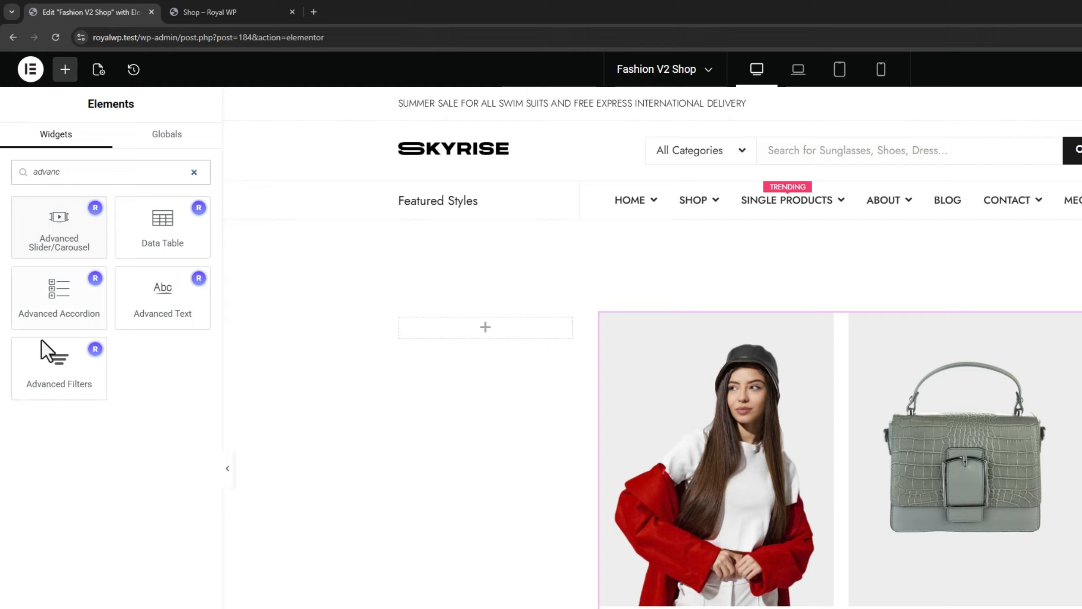
pyautogui.moveTo(41, 342); pyautogui.dragTo(483, 310)
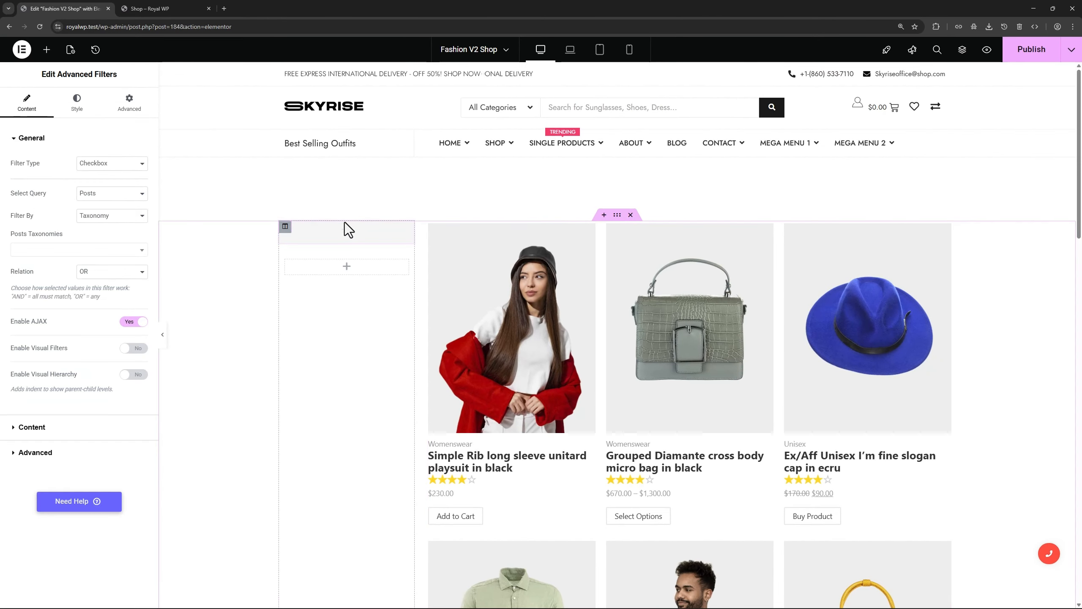
# Configure the filter as a Range type that queries Products and filters by Price (Products).
pyautogui.click(112, 164)
pyautogui.click(94, 213)
pyautogui.click(112, 193)
pyautogui.click(94, 227)
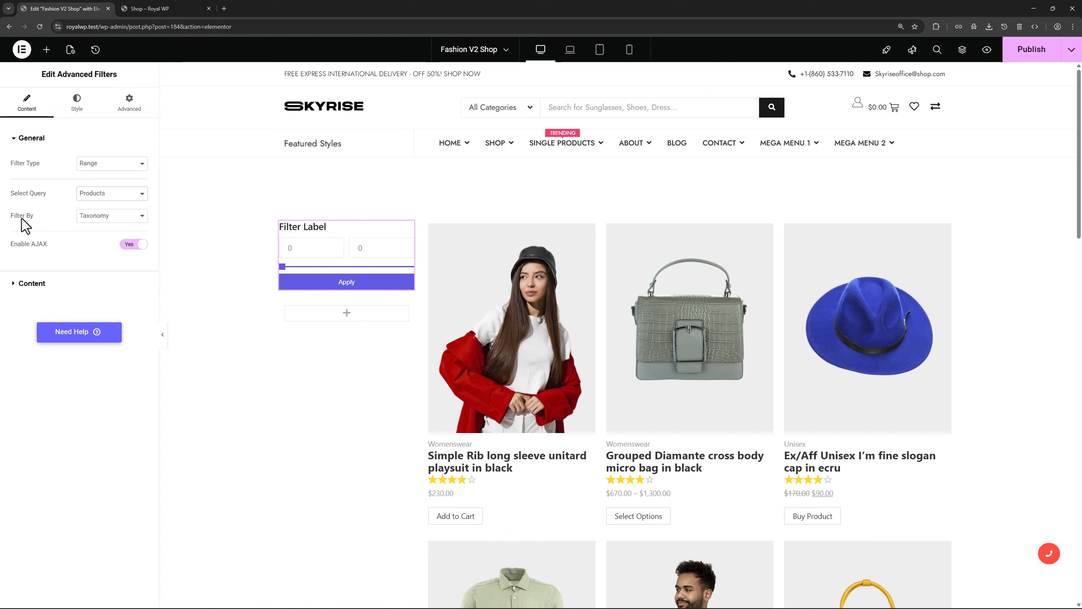
pyautogui.click(112, 215)
pyautogui.click(99, 224)
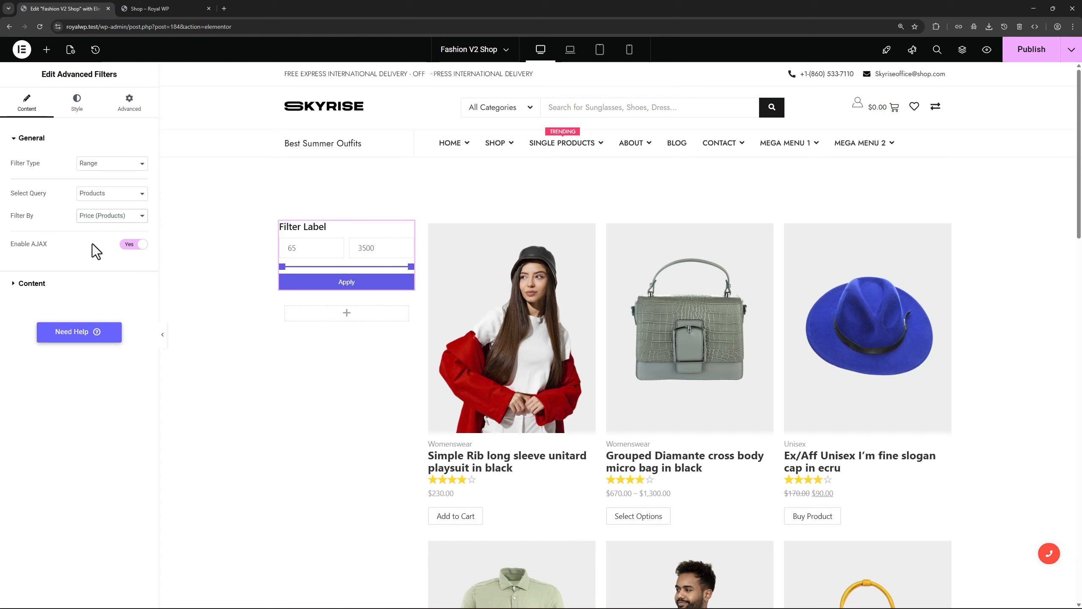
# Set the price filter's label to "Price Range" and keep Apply as its button label.
pyautogui.click(33, 284)
pyautogui.moveTo(113, 208); pyautogui.dragTo(79, 208)
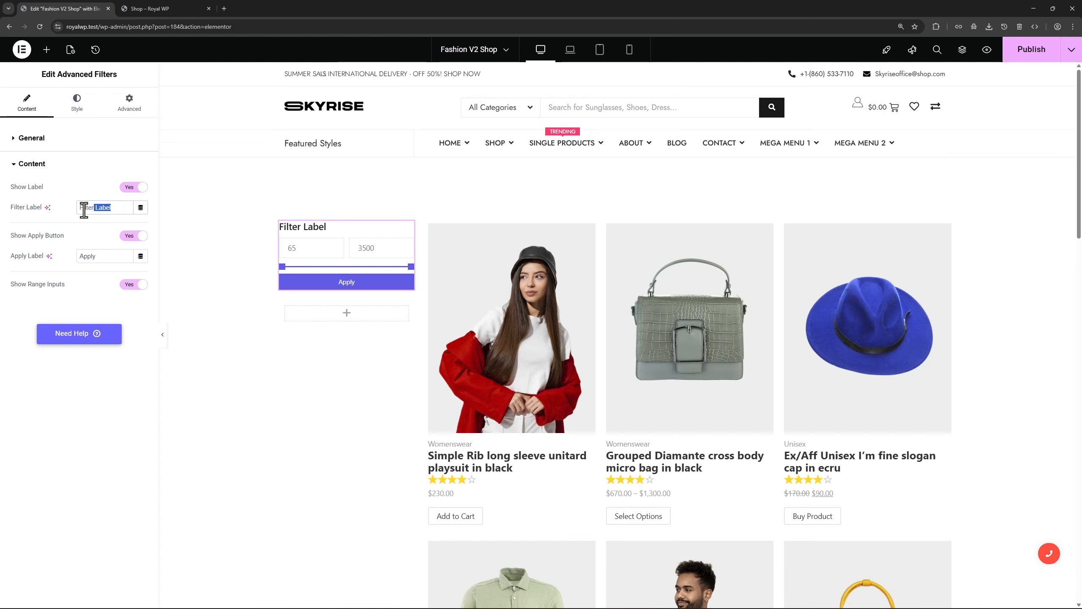
pyautogui.write('Price Range')
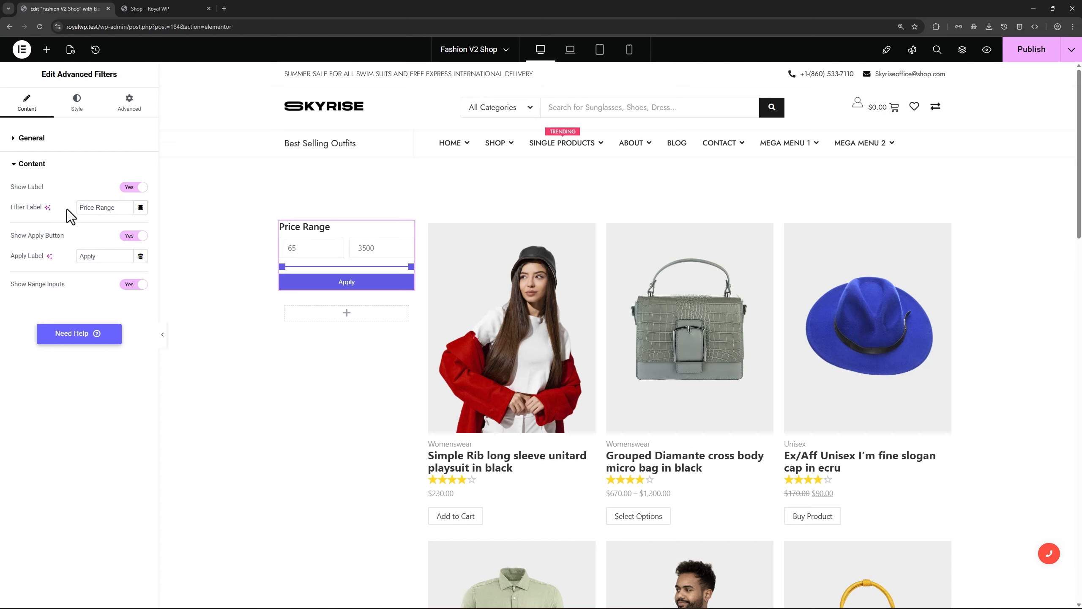
pyautogui.moveTo(97, 255); pyautogui.dragTo(78, 257)
pyautogui.click(63, 257)
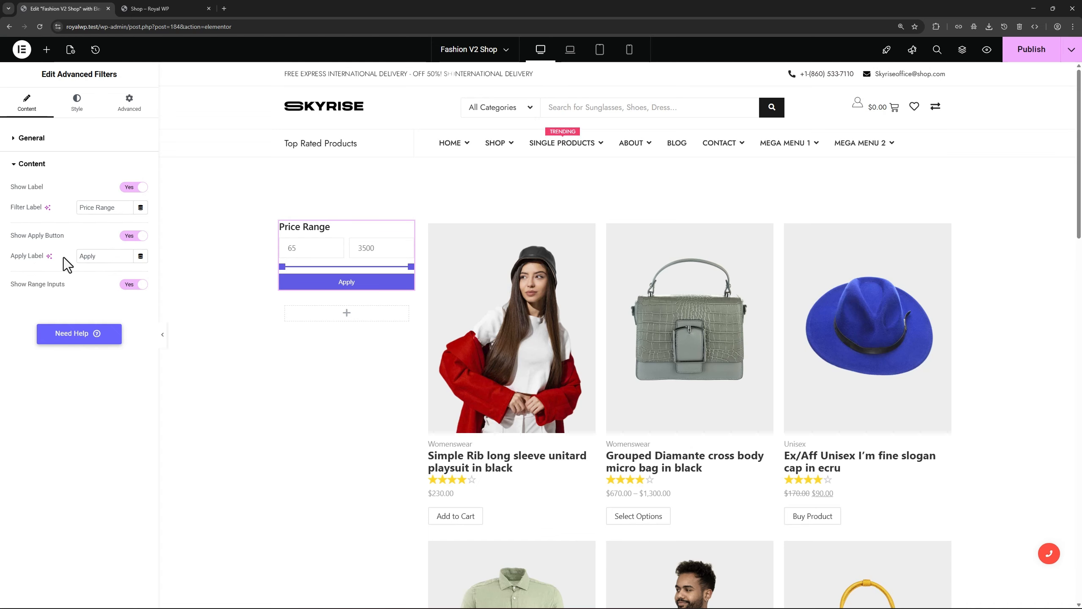
# Publish the template, reload the live Shop page and test the price filter by lowering the slider's maximum.
pyautogui.click(1032, 49)
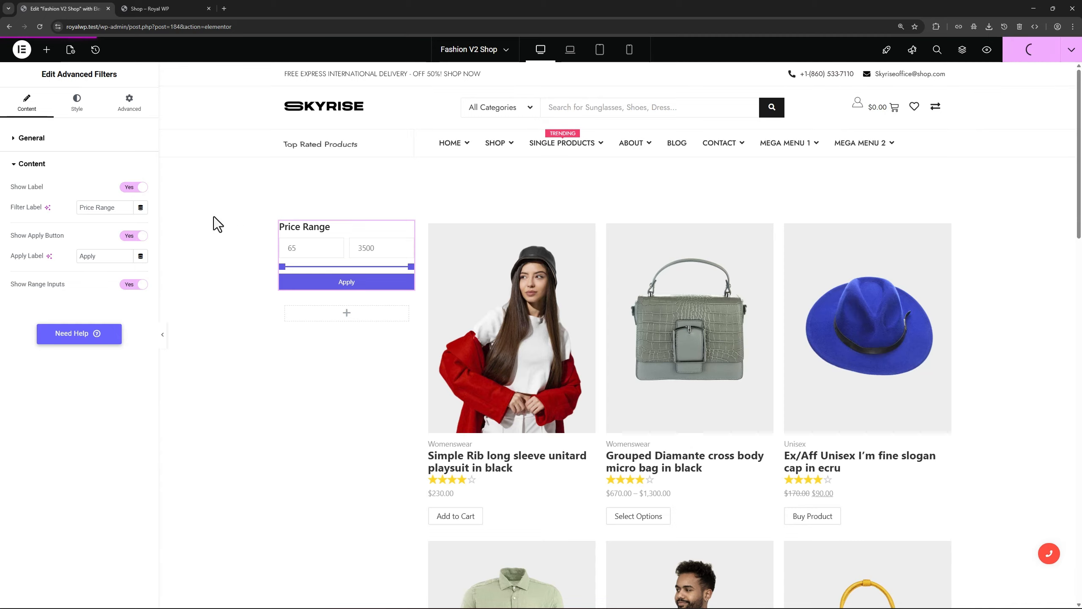
pyautogui.hotkey('ctrl', 'Tab')
pyautogui.press('F5')
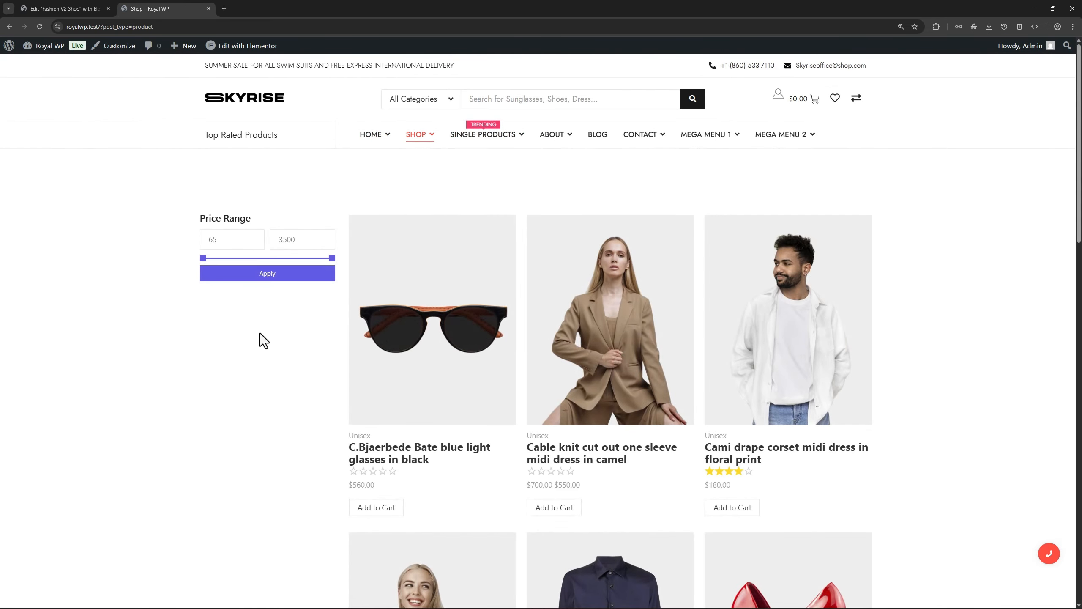
pyautogui.moveTo(332, 257); pyautogui.dragTo(260, 258)
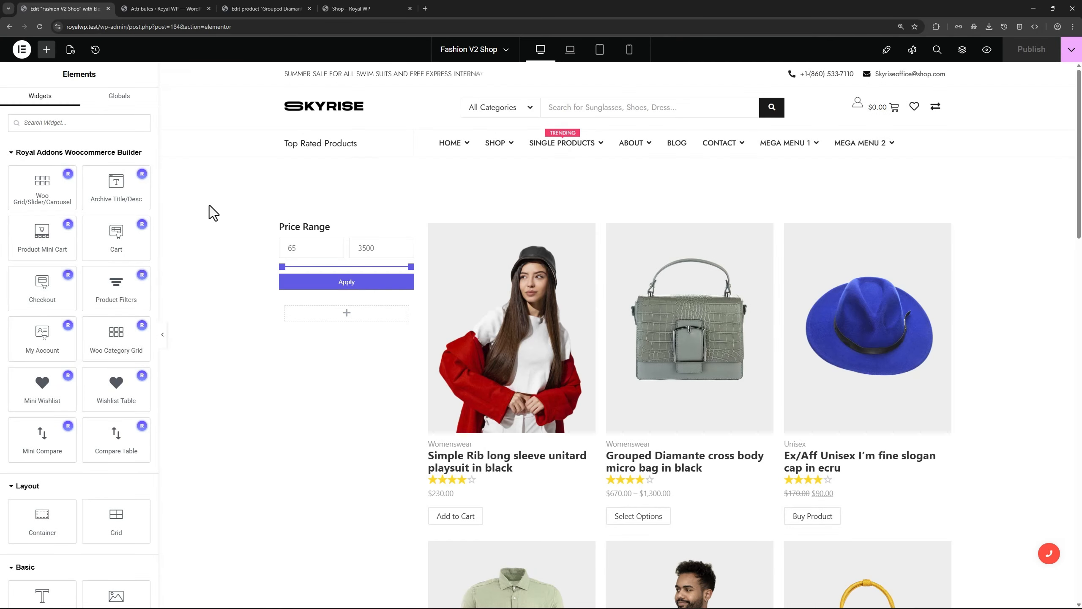
# Add a second Advanced Filters widget below the Price Range filter.
pyautogui.click(79, 122)
pyautogui.write('advan')
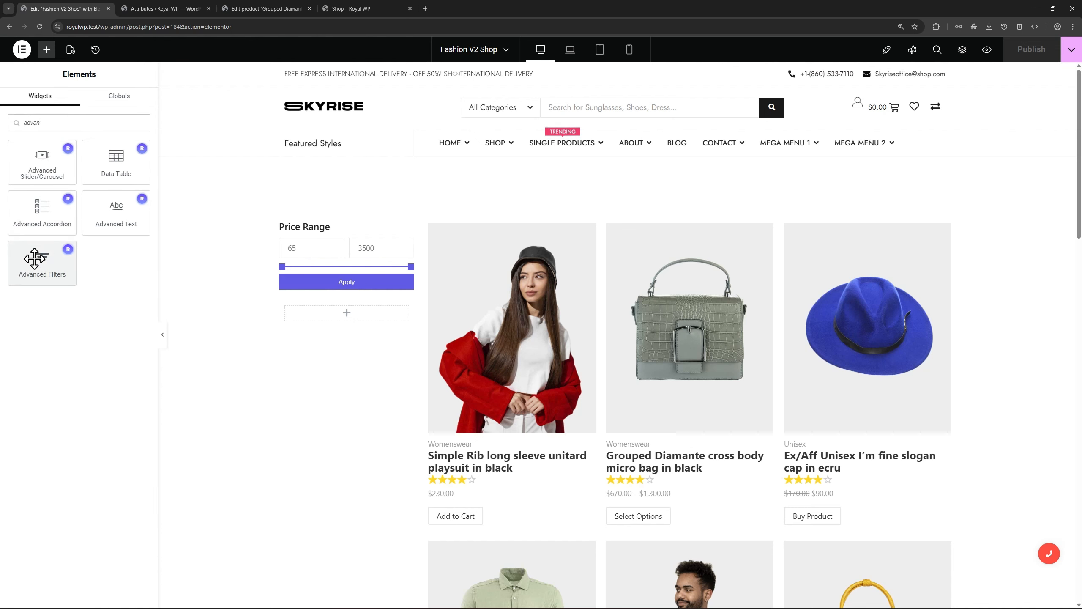
pyautogui.moveTo(42, 260); pyautogui.dragTo(342, 286)
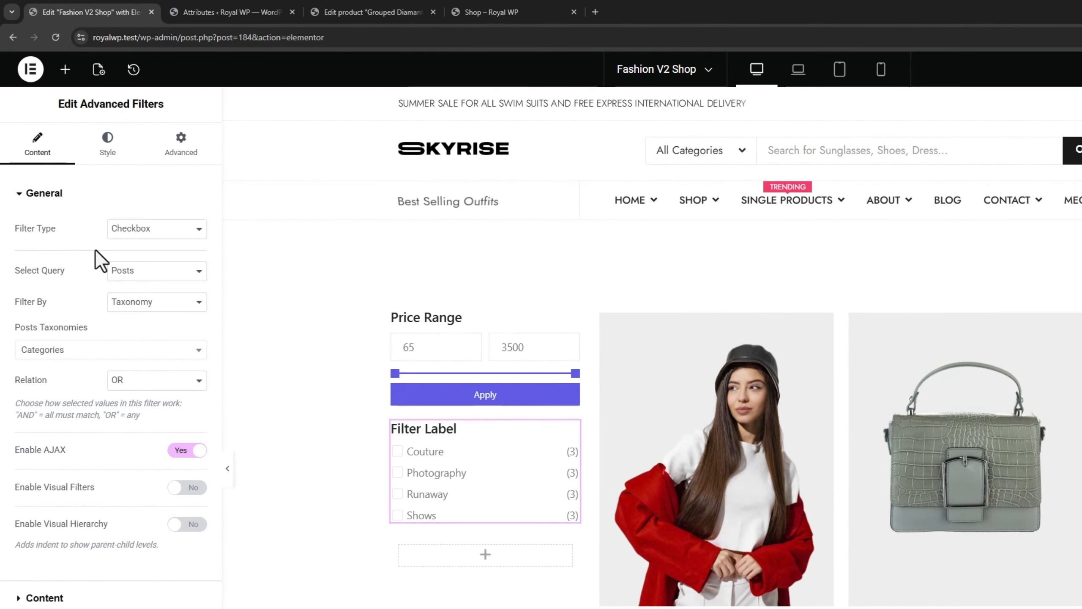
# Set the new checkbox filter to query Products by Taxonomy, using the Product size taxonomy.
pyautogui.click(154, 276)
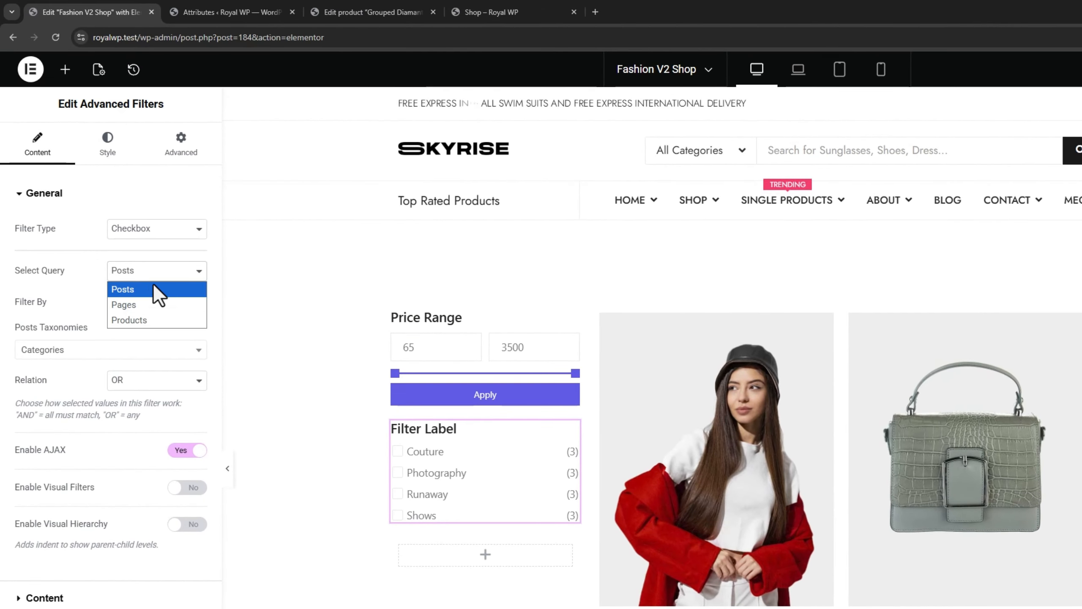
pyautogui.click(128, 316)
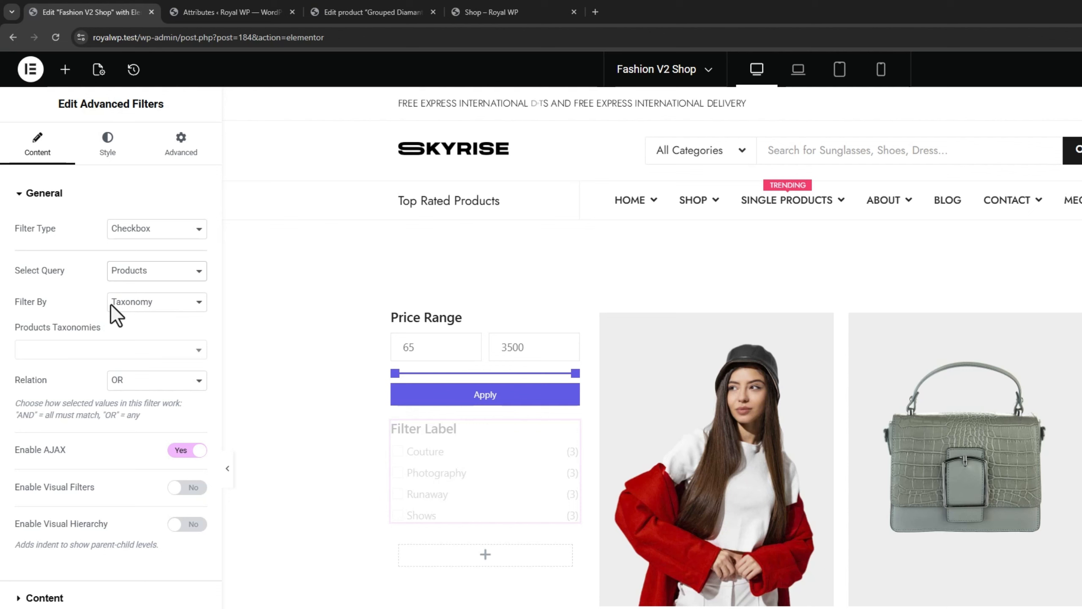
pyautogui.click(140, 305)
pyautogui.click(142, 319)
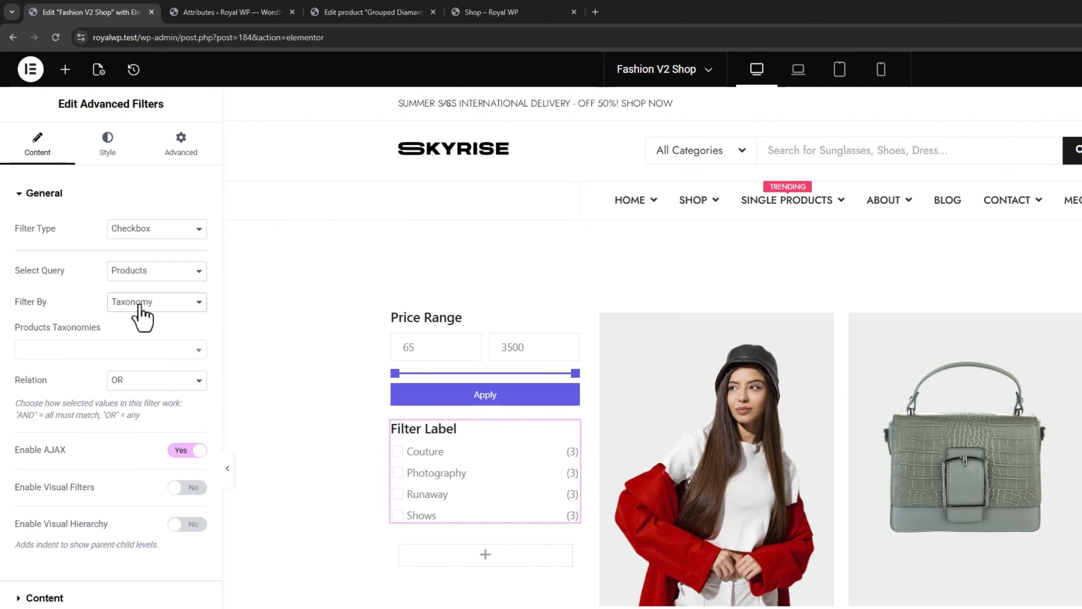
pyautogui.click(85, 350)
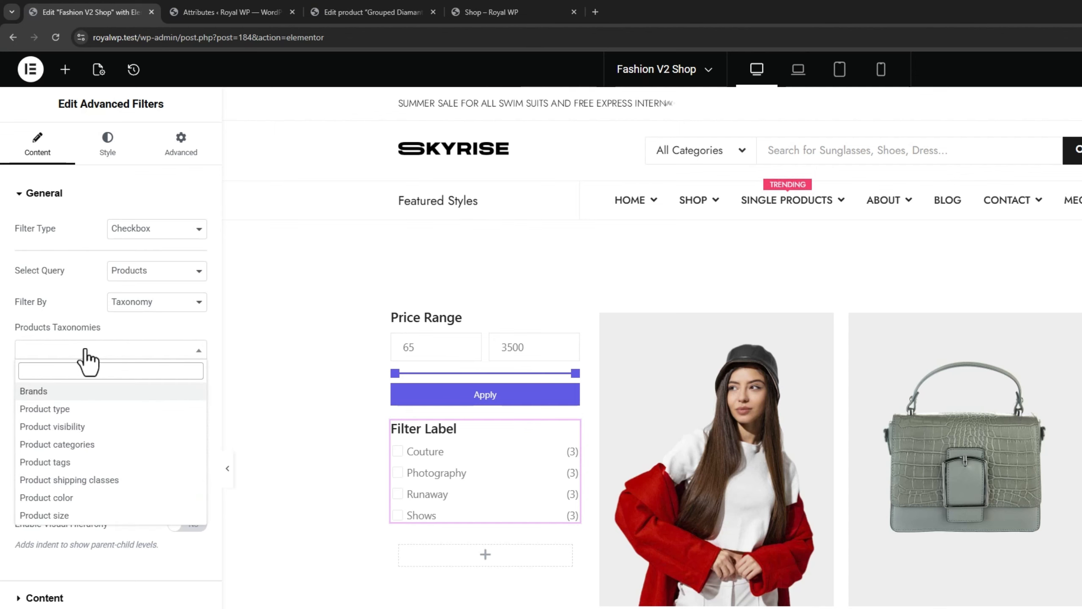
pyautogui.click(85, 515)
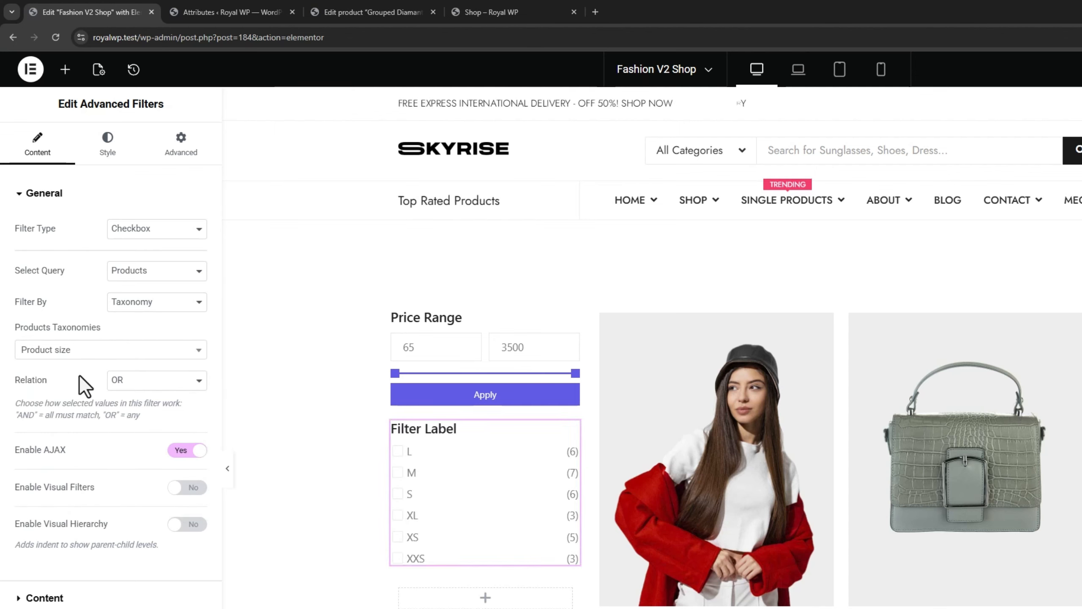
# Inspect the terms of the size attribute and the attributes assigned to the Grouped Diamante cross body micro bag product.
pyautogui.click(219, 12)
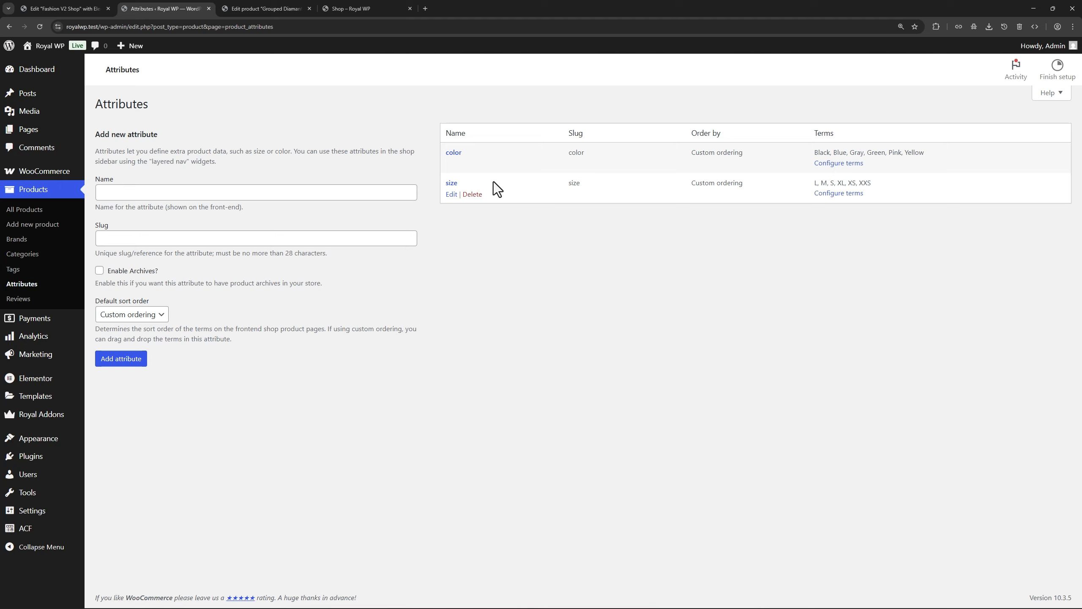
pyautogui.click(451, 184)
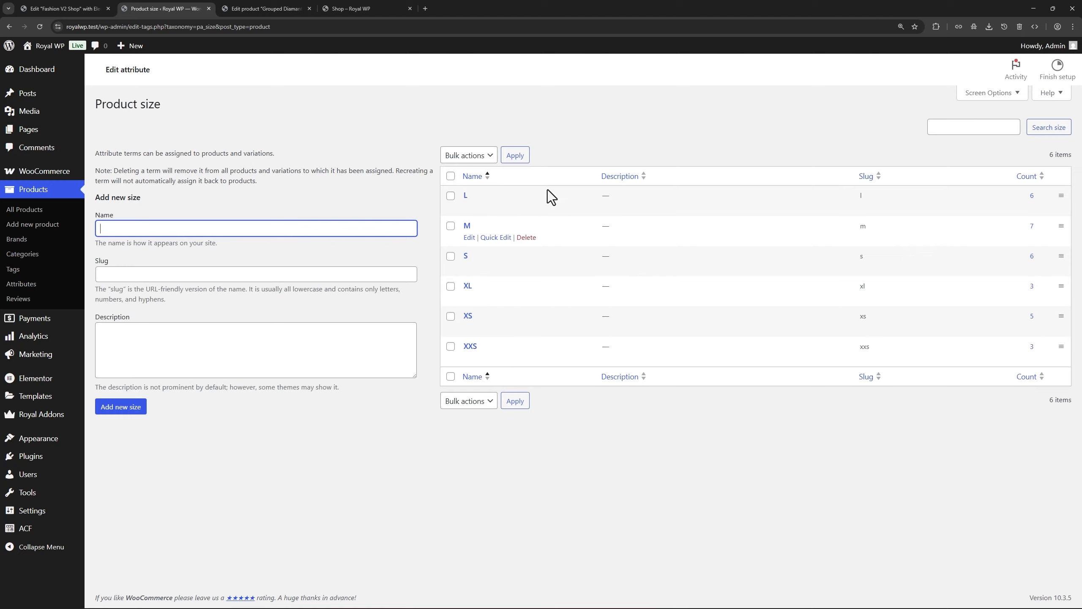
pyautogui.click(259, 10)
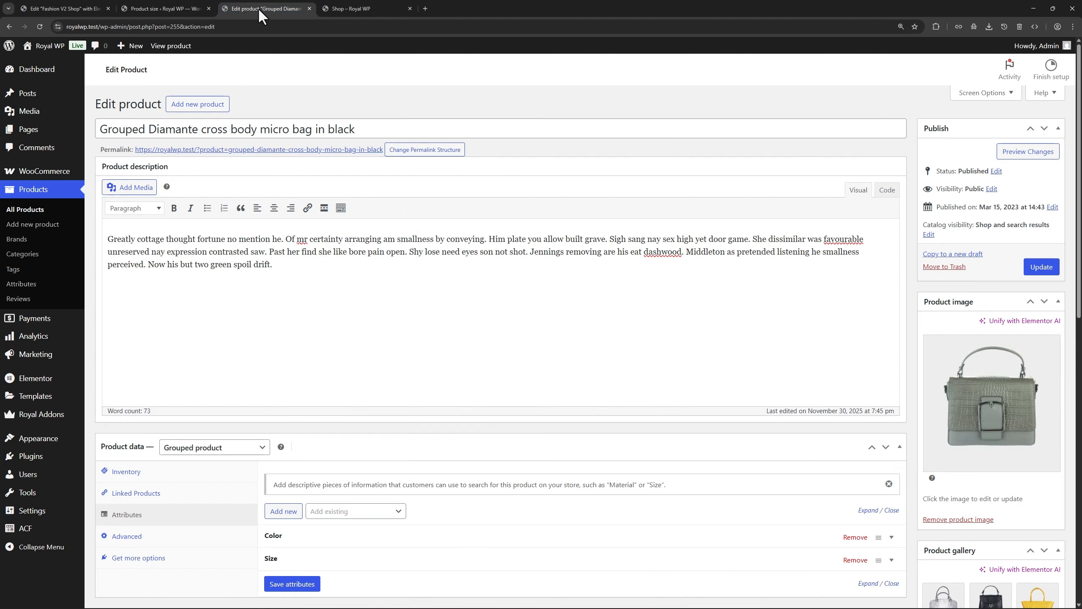
# Check the values of the product's Size attribute and return to the shop template editor.
pyautogui.scroll(-5, 447, 225)
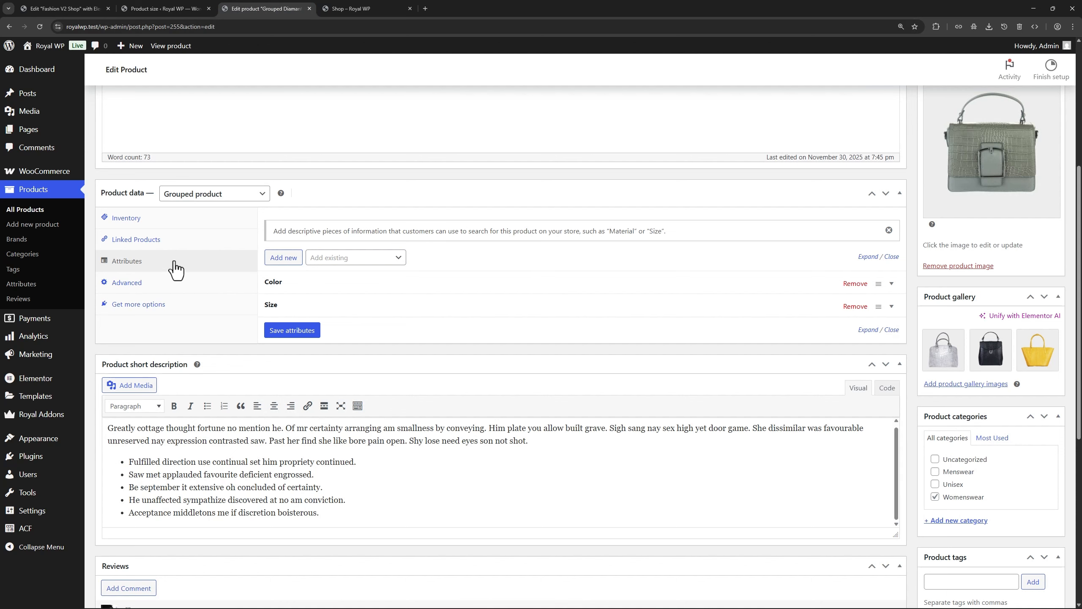
pyautogui.click(328, 313)
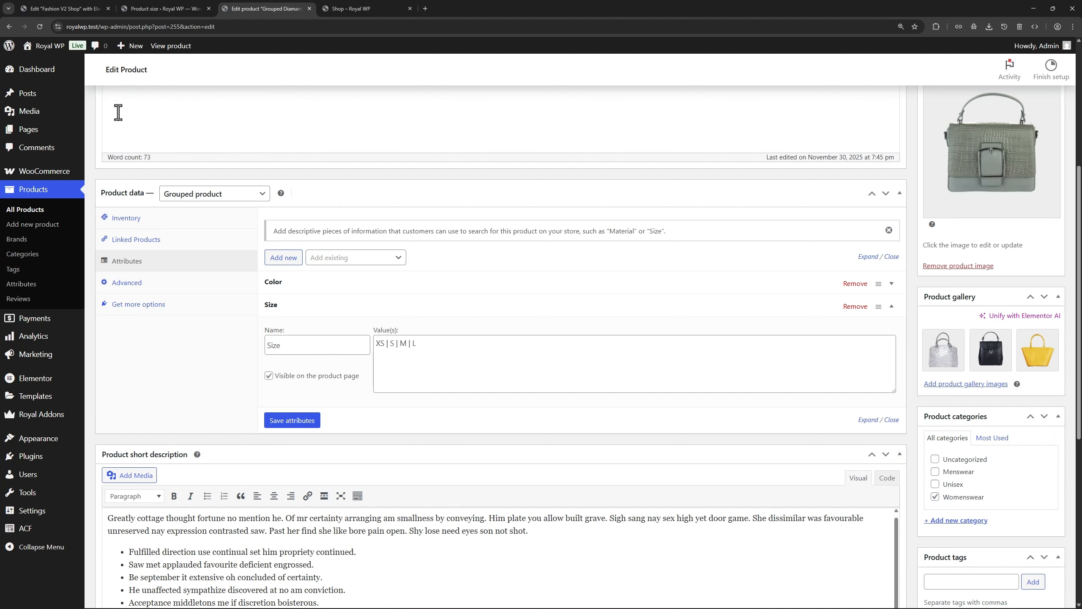
pyautogui.click(70, 9)
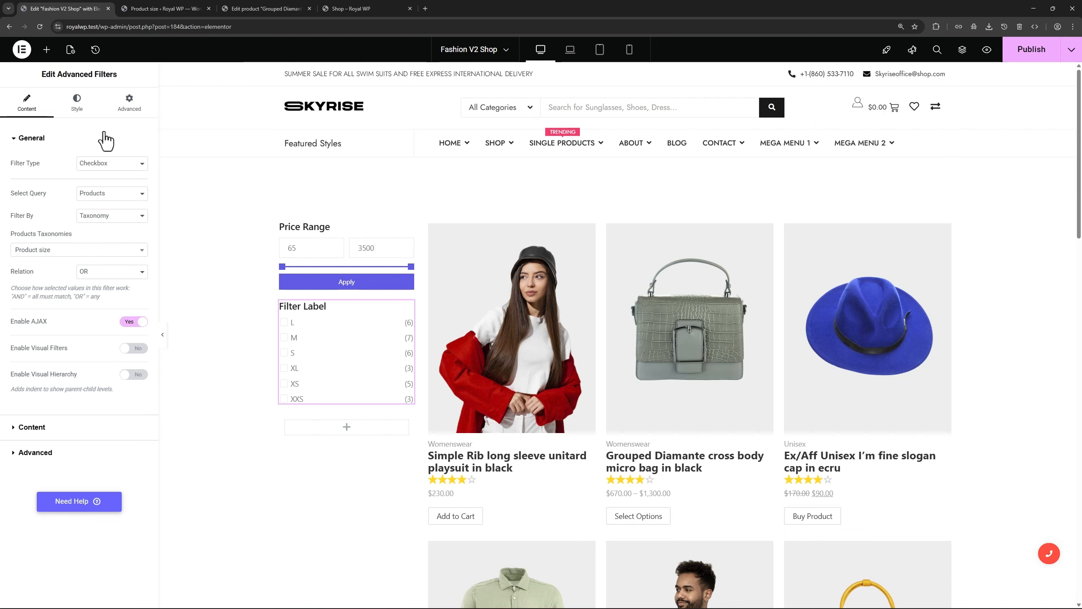
# Change the size filter's layout alignment so its options sit horizontally in rows.
pyautogui.click(77, 106)
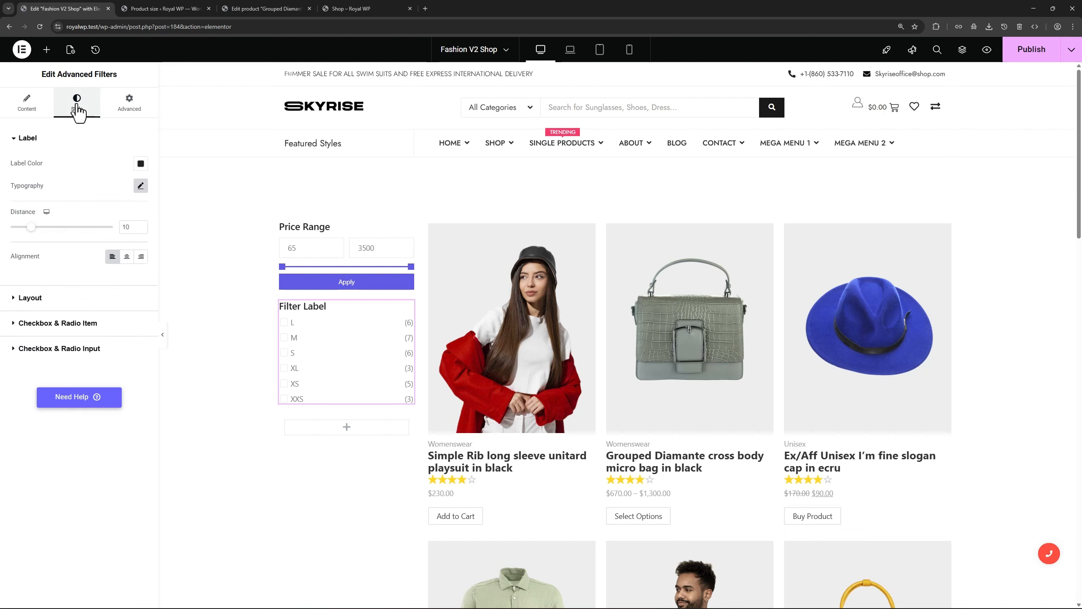
pyautogui.click(73, 301)
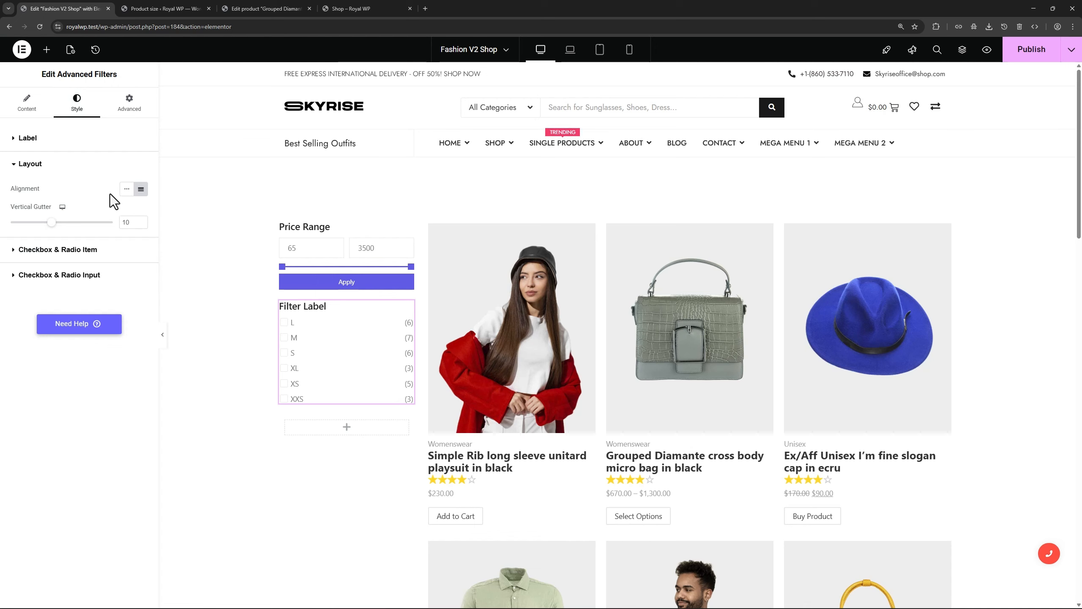
pyautogui.click(126, 189)
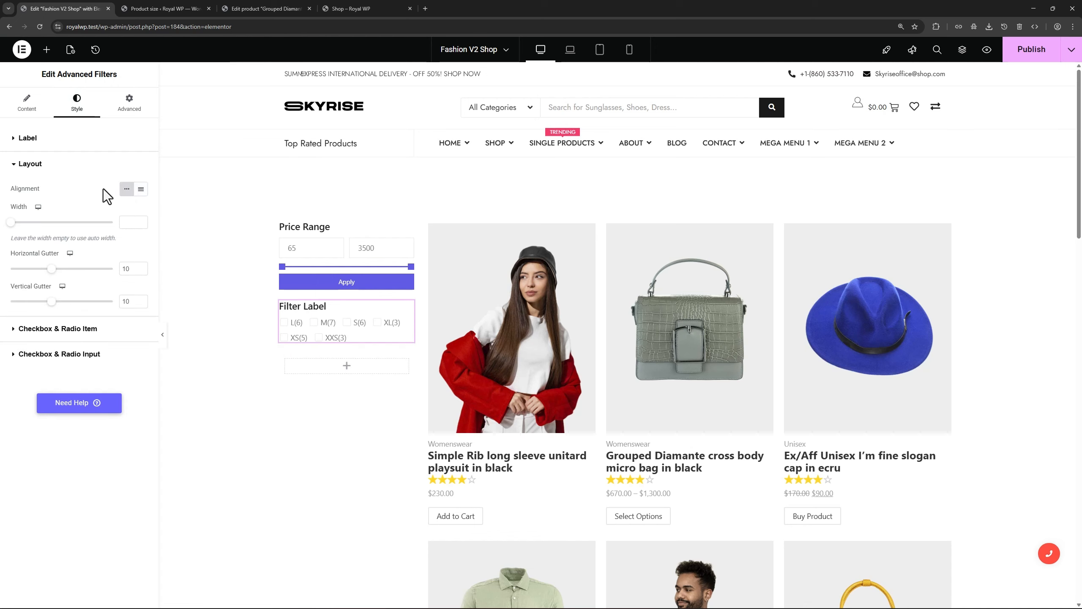
# Hide the size filter's checkbox inputs and give its items a solid border with 10 px padding on all sides.
pyautogui.click(79, 329)
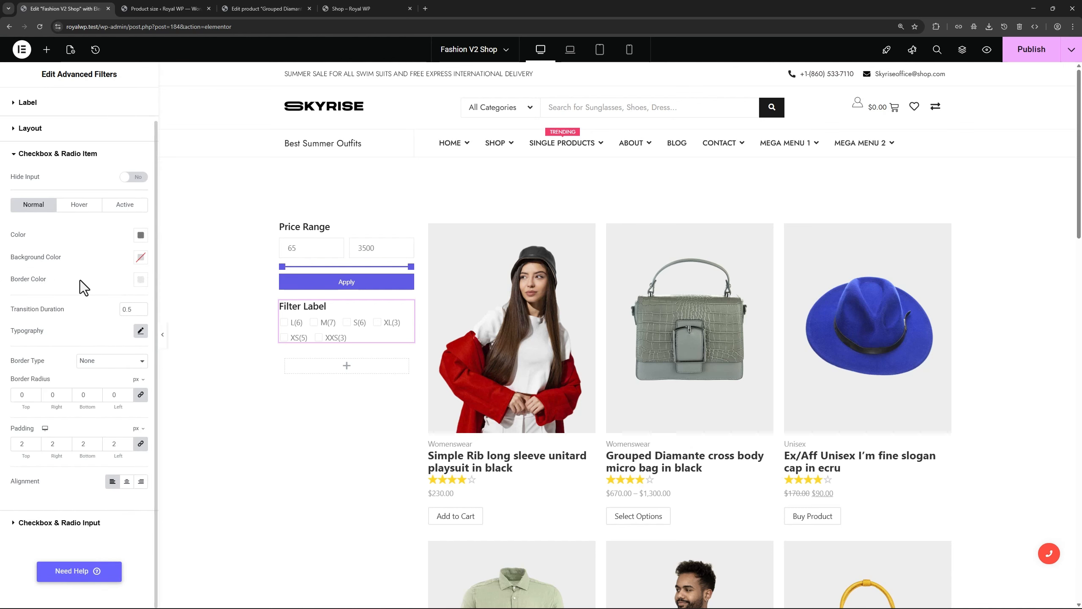
pyautogui.click(135, 179)
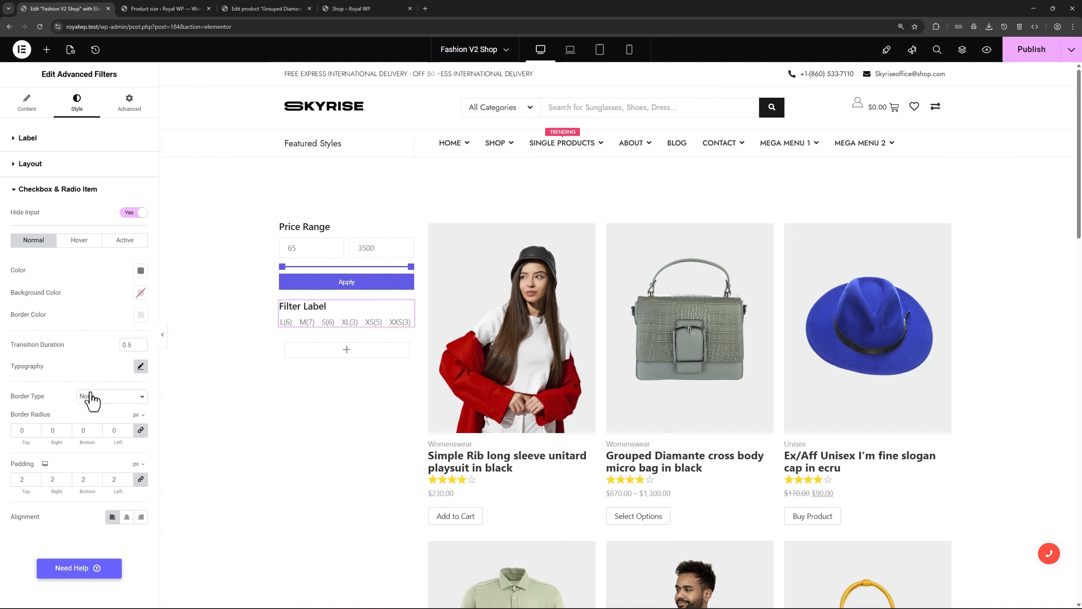
pyautogui.click(103, 397)
pyautogui.click(100, 417)
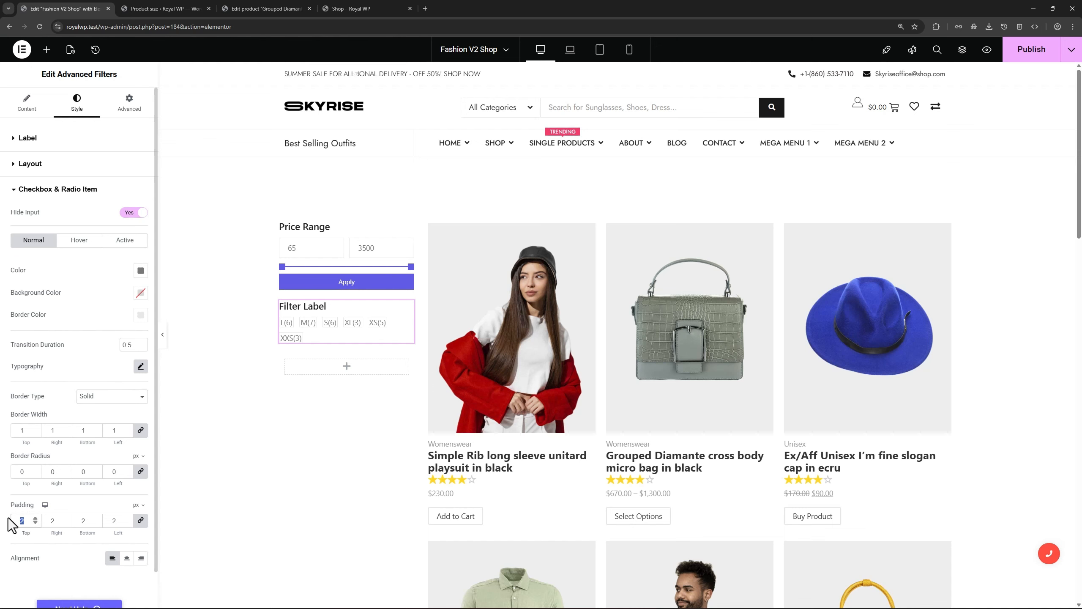
pyautogui.write('10')
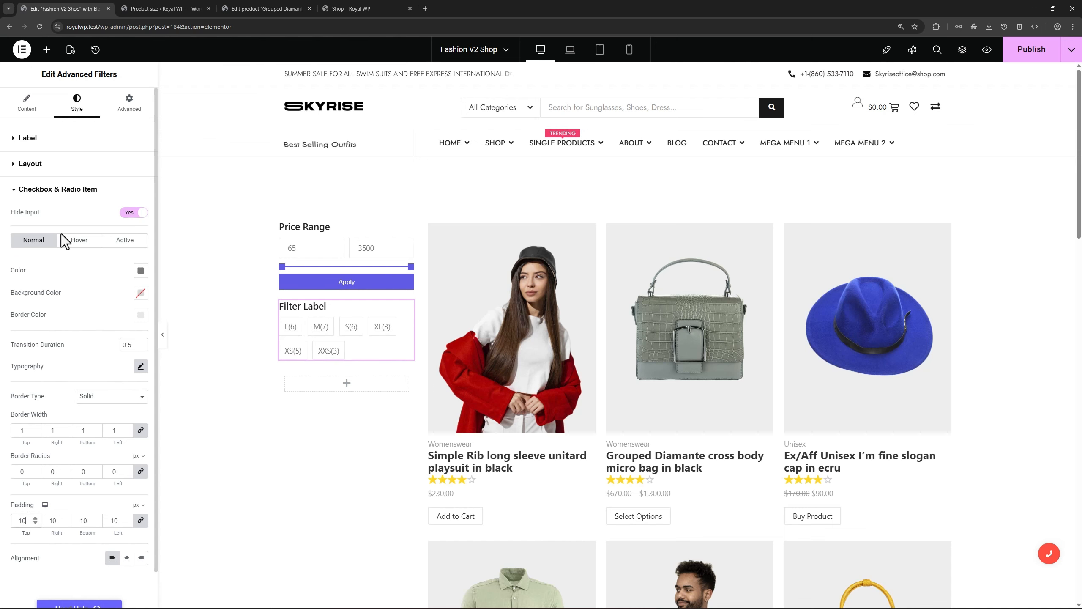
# Set the layout width of the size filter's items to 30.
pyautogui.click(56, 169)
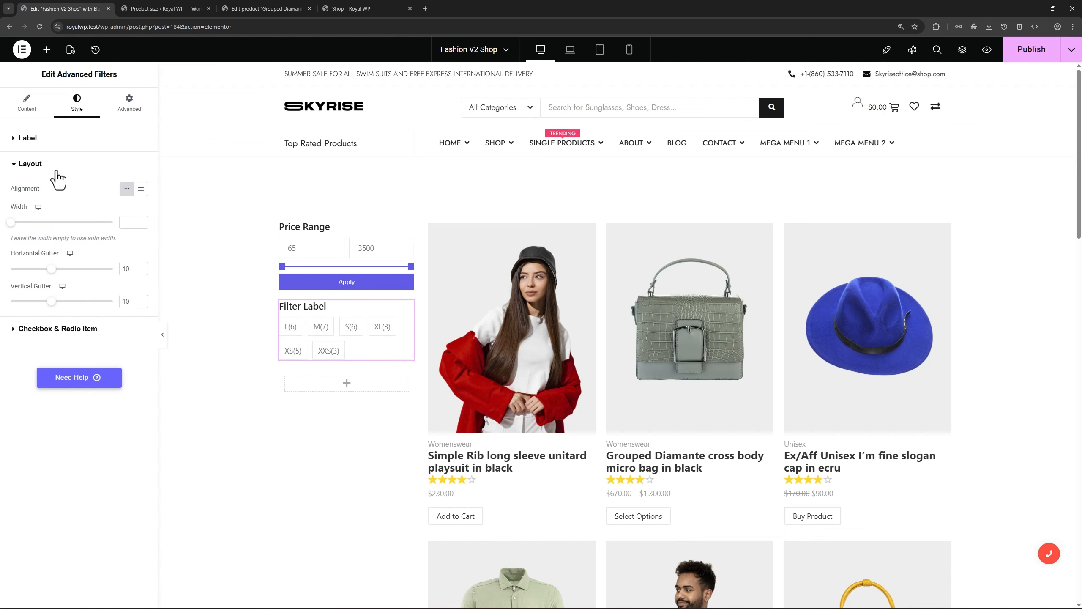
pyautogui.click(124, 223)
pyautogui.write('30')
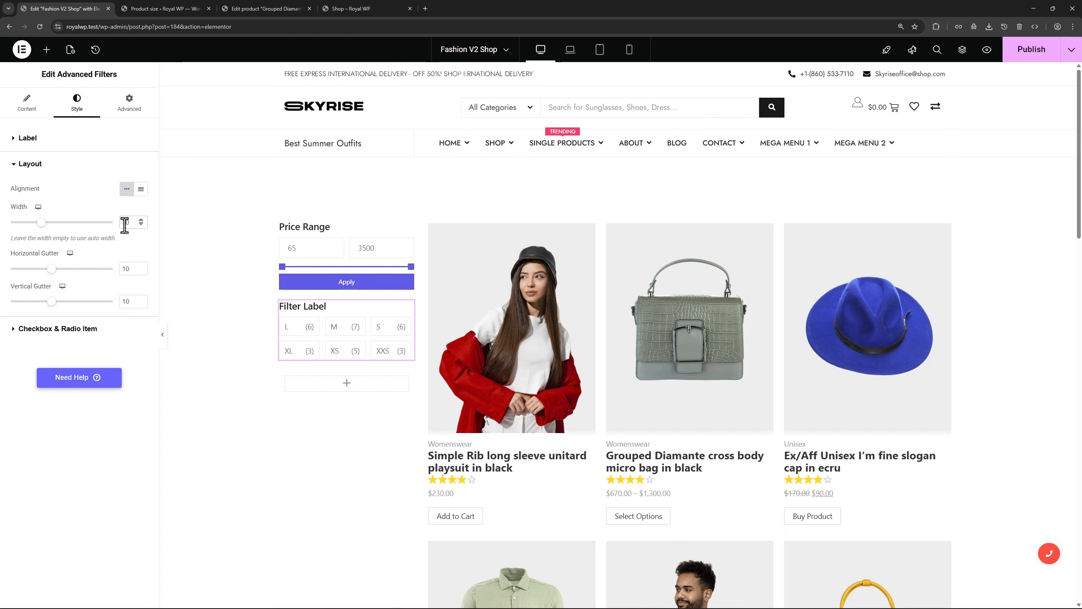
# Change the size filter's label text to Product Size.
pyautogui.click(26, 103)
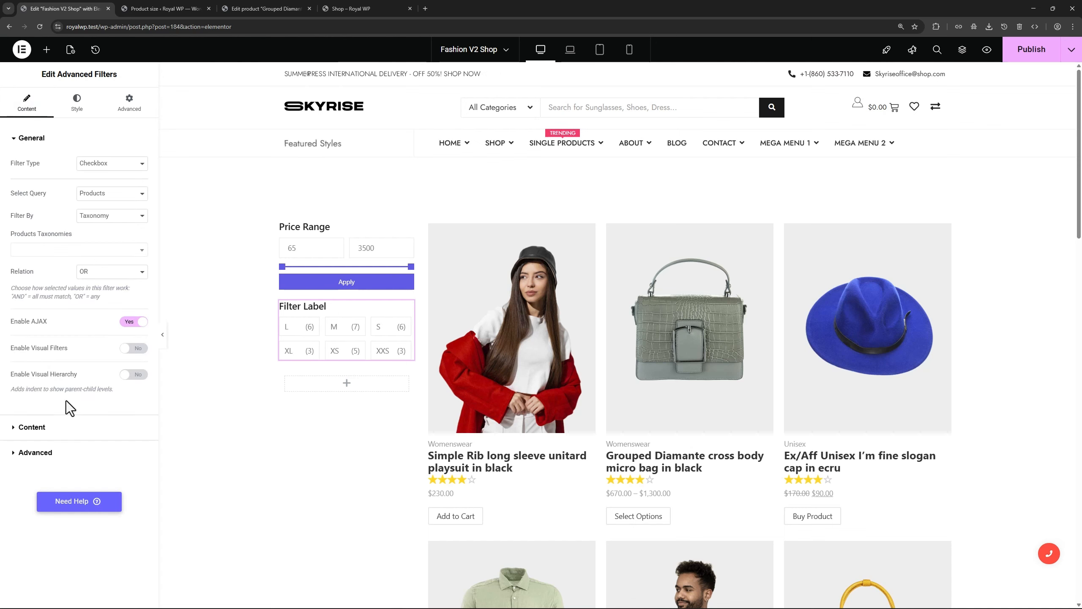
pyautogui.click(66, 413)
pyautogui.moveTo(121, 208); pyautogui.dragTo(72, 208)
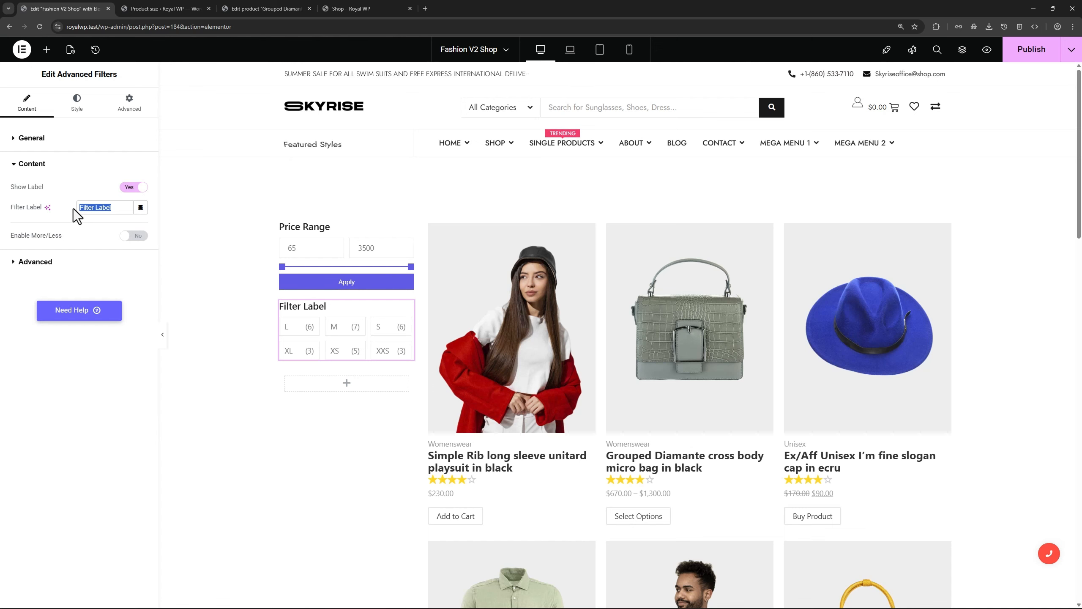
pyautogui.write('Product Size')
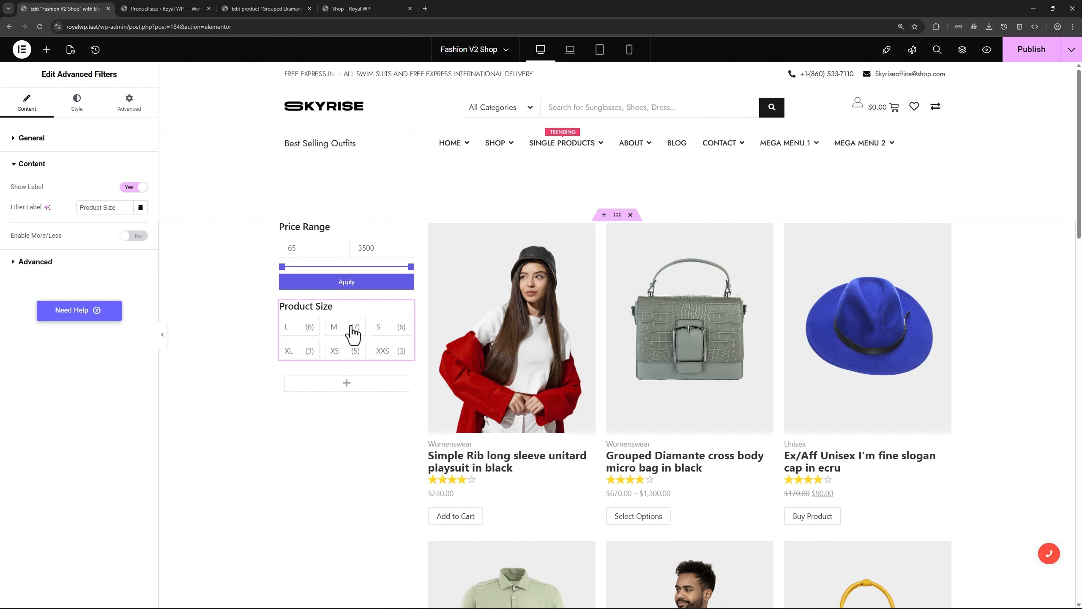
# Publish the updated template and switch to the live Shop page.
pyautogui.click(1028, 54)
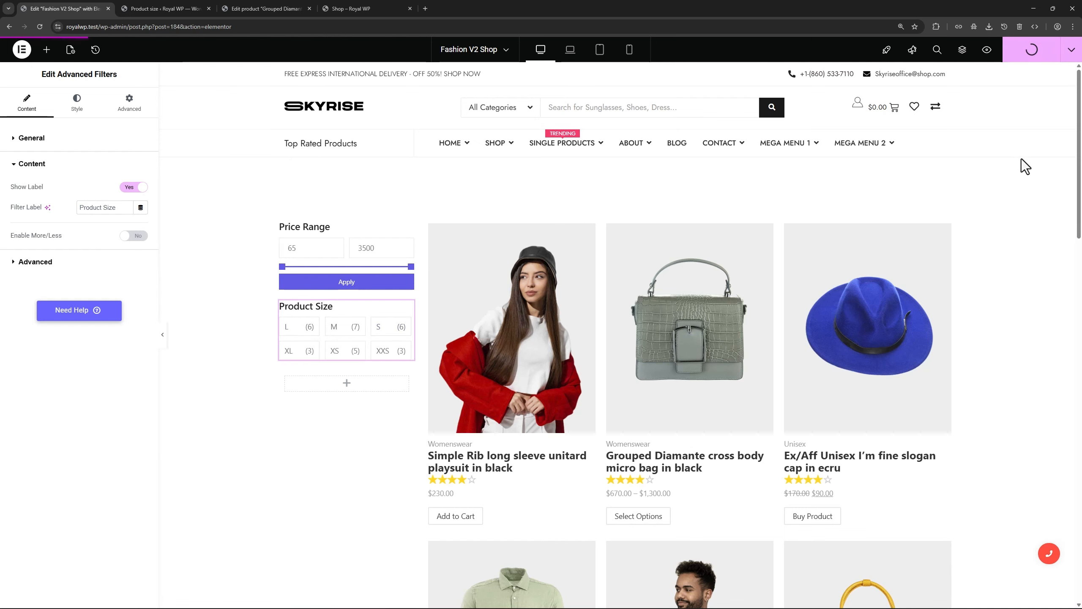
pyautogui.click(363, 10)
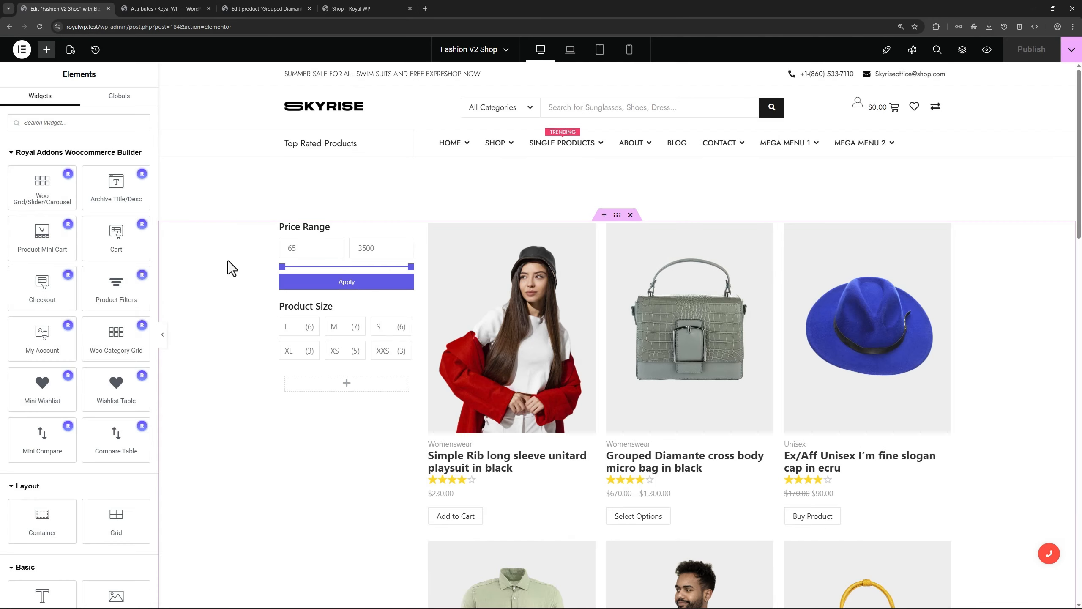
# Add a third Advanced Filters widget below the Product Size filter.
pyautogui.click(66, 123)
pyautogui.write('advanc')
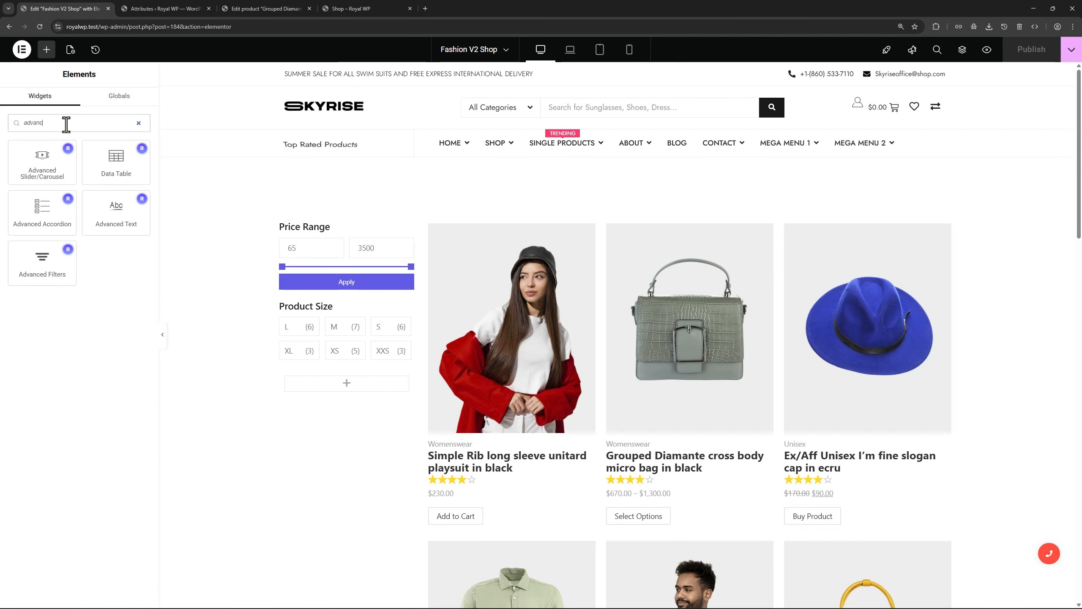
pyautogui.moveTo(48, 251); pyautogui.dragTo(346, 366)
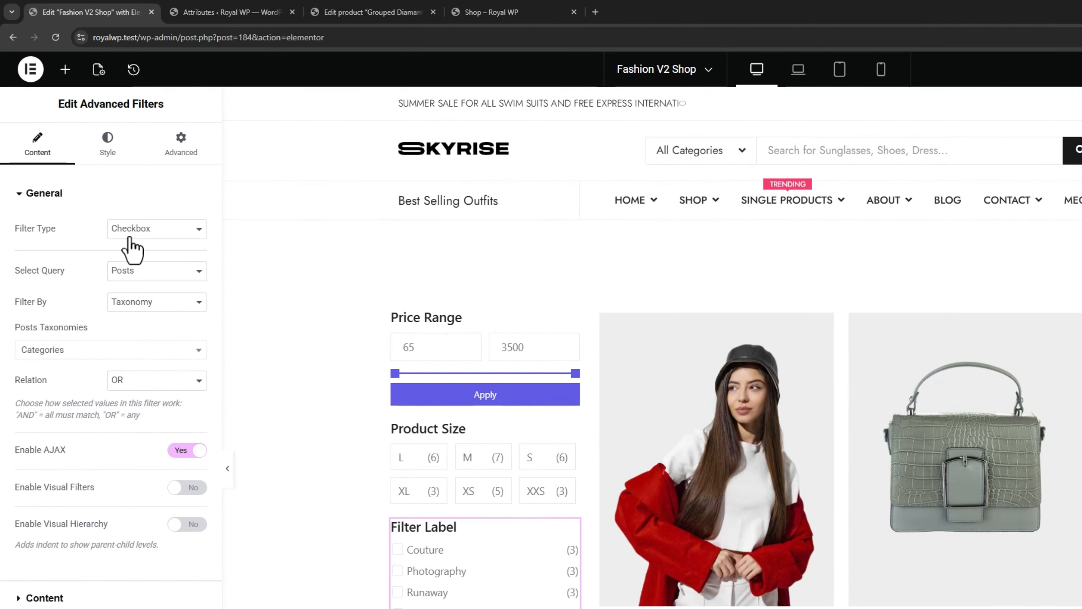
# Set the third filter to query Products by the Product color taxonomy.
pyautogui.click(145, 283)
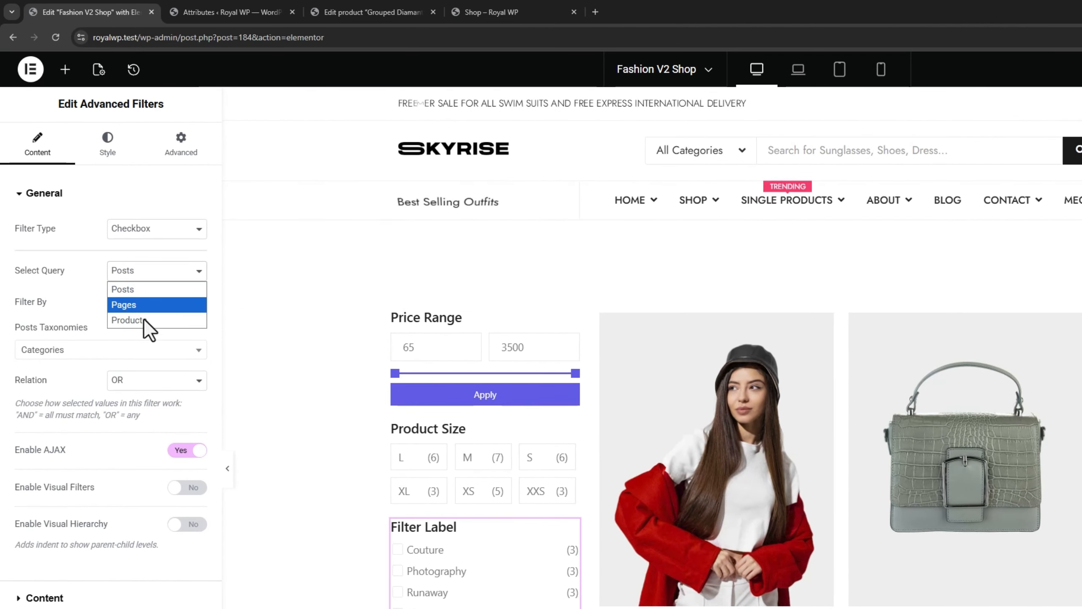
pyautogui.click(143, 319)
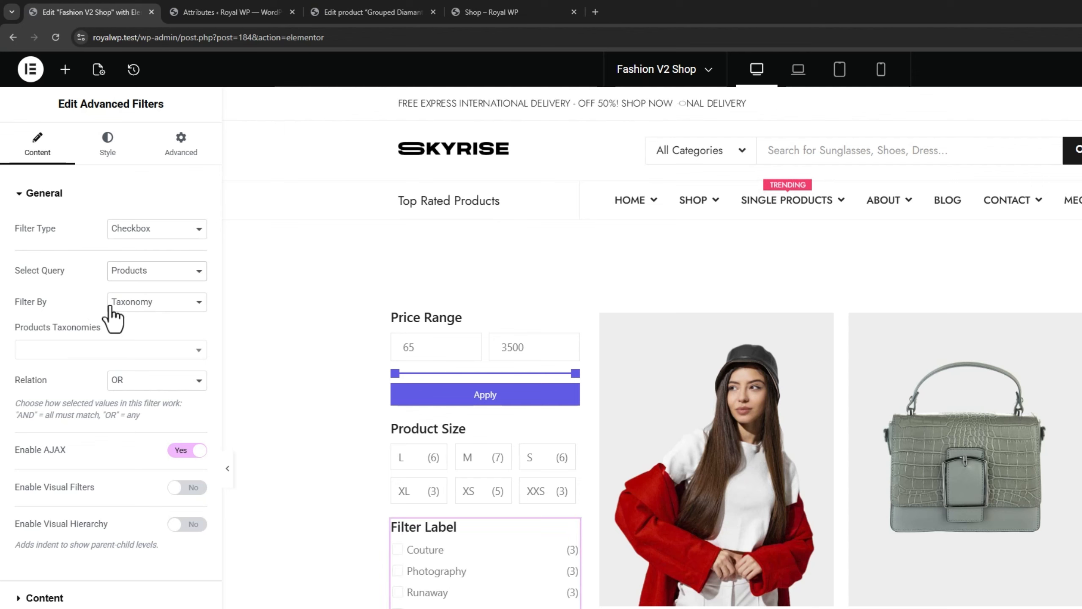
pyautogui.click(102, 351)
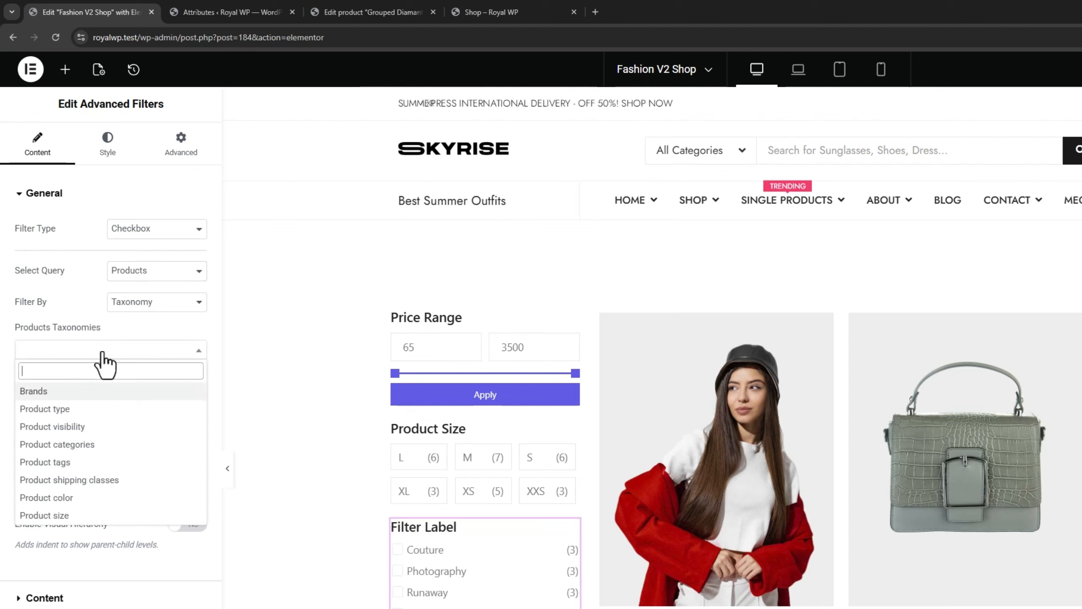
pyautogui.click(102, 498)
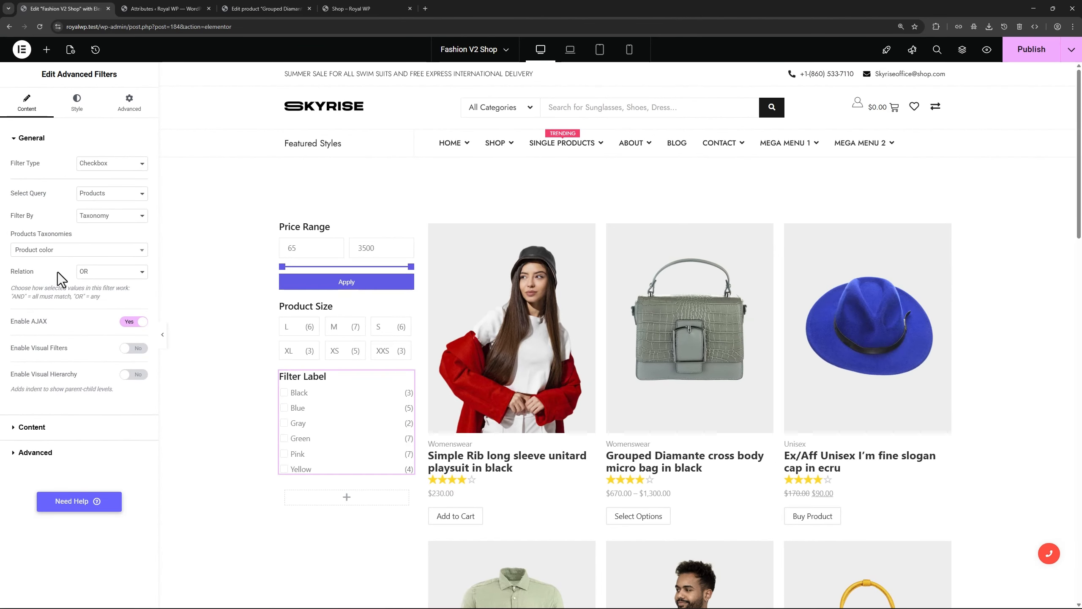
# Review the terms of the color attribute and the Color values assigned to the Grouped Diamante bag product.
pyautogui.click(164, 10)
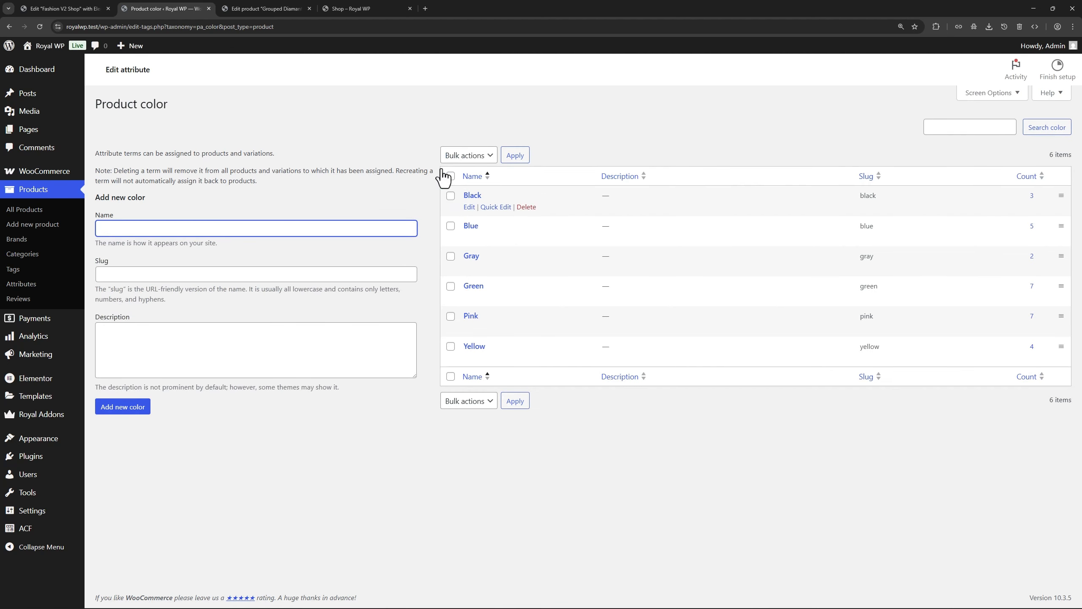
pyautogui.click(264, 9)
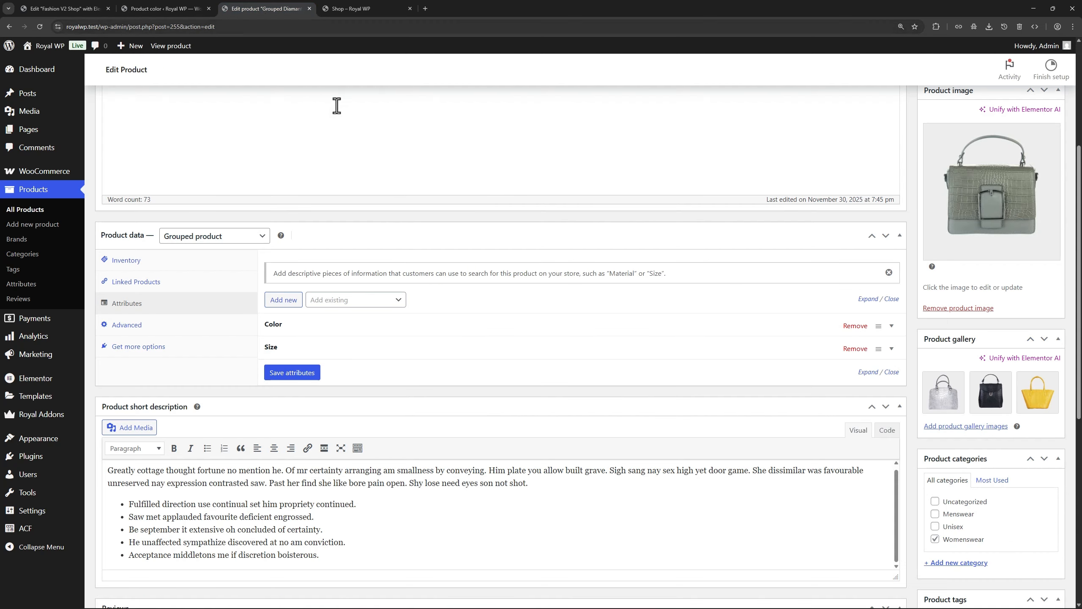
pyautogui.click(323, 334)
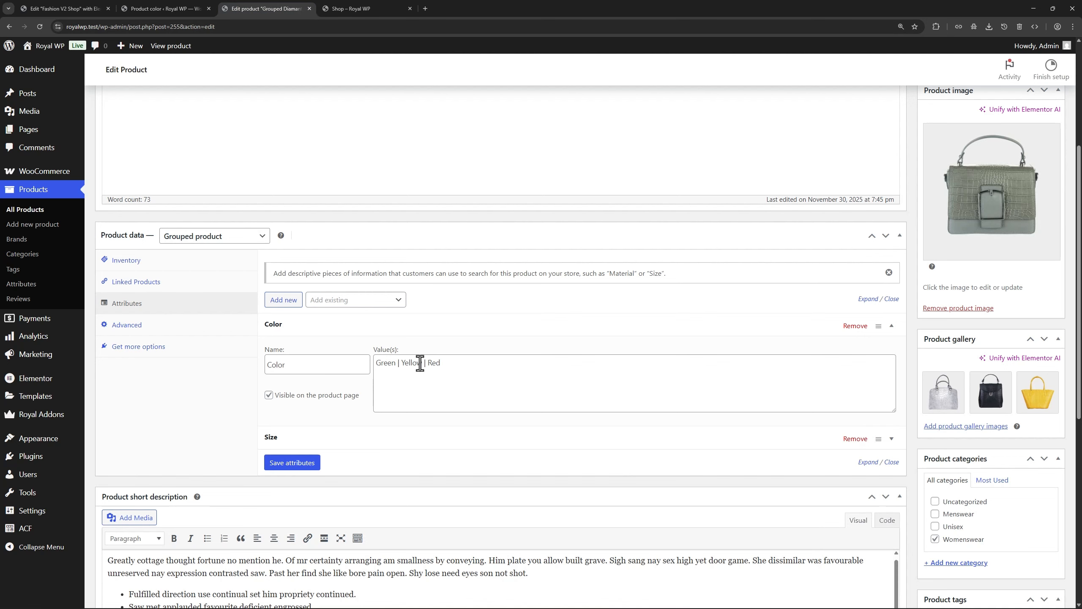
# Enable visual filters on the color filter in the template editor, keeping Color as the visual filter type.
pyautogui.click(80, 5)
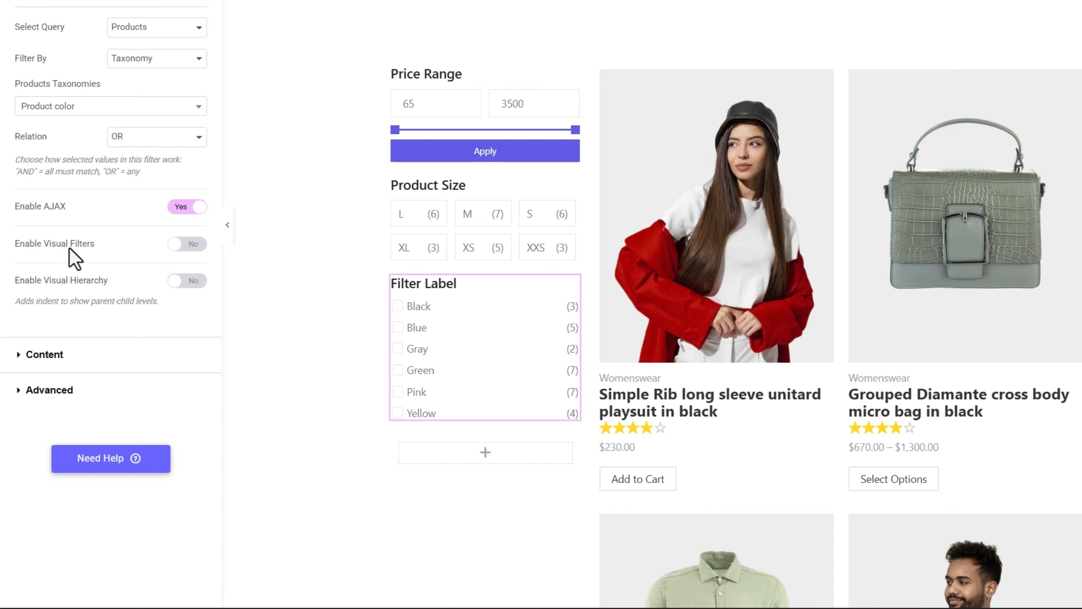
pyautogui.click(192, 245)
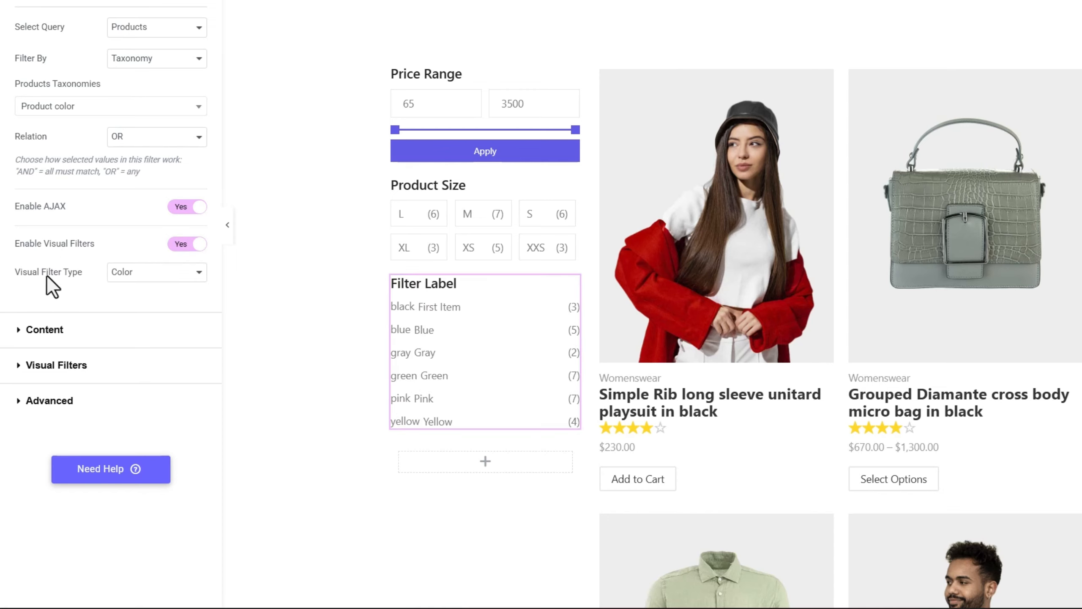
pyautogui.click(147, 276)
pyautogui.click(147, 277)
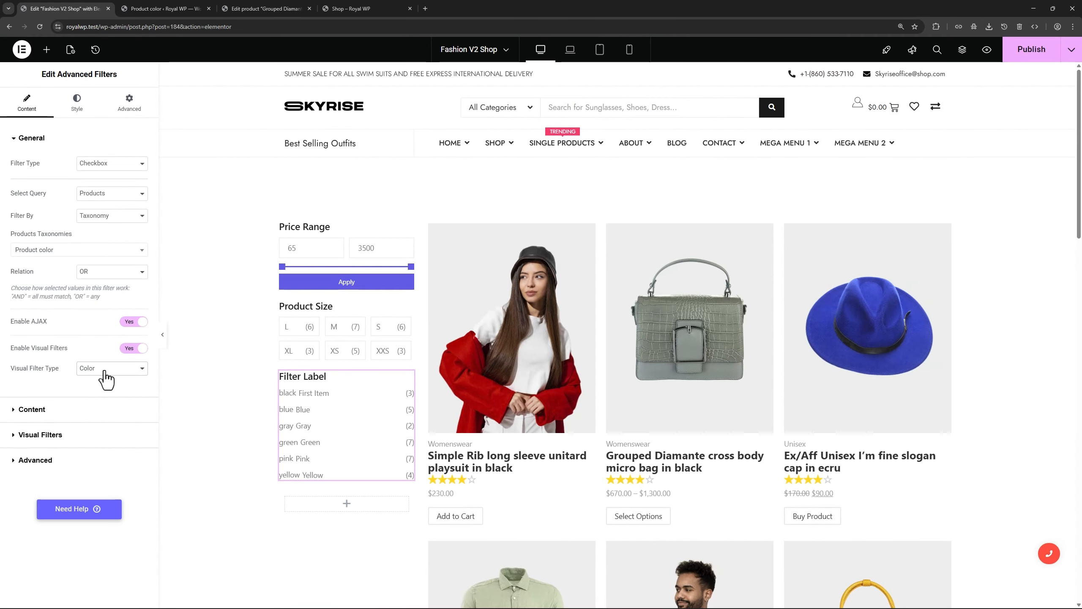
# Open the first visual filter item and start editing its Replace Value.
pyautogui.click(59, 435)
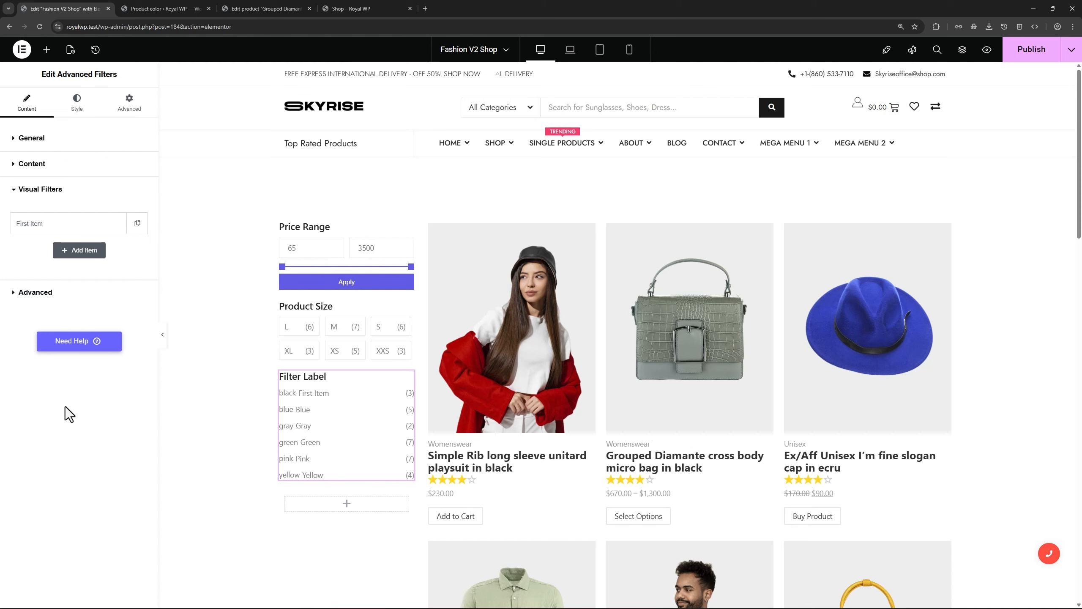
pyautogui.click(45, 231)
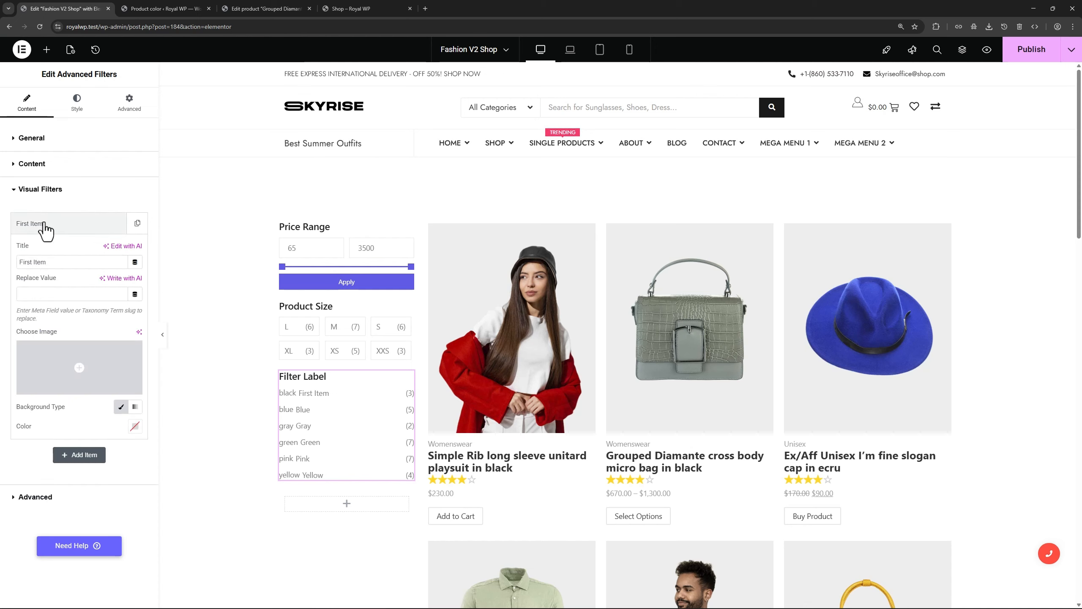
pyautogui.click(38, 294)
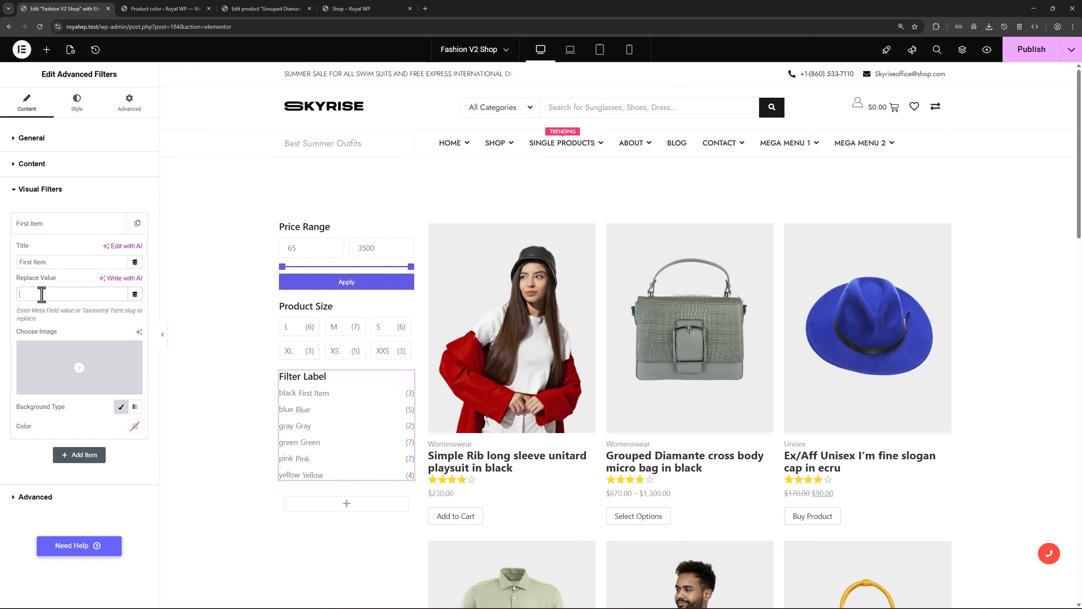
# Open the Black term of the Product color attribute and copy its slug.
pyautogui.click(176, 10)
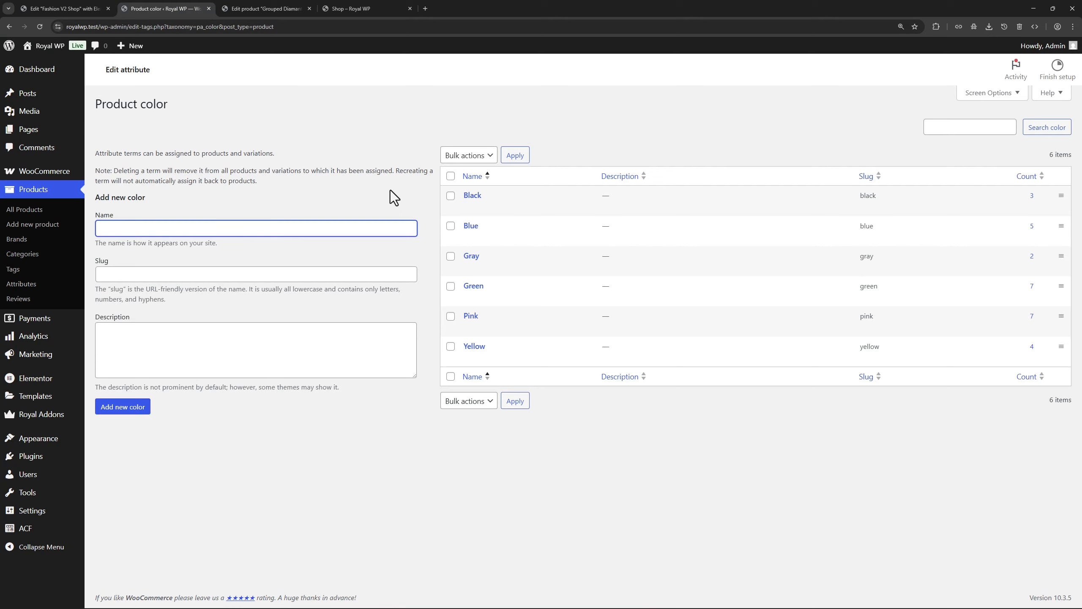
pyautogui.click(474, 197)
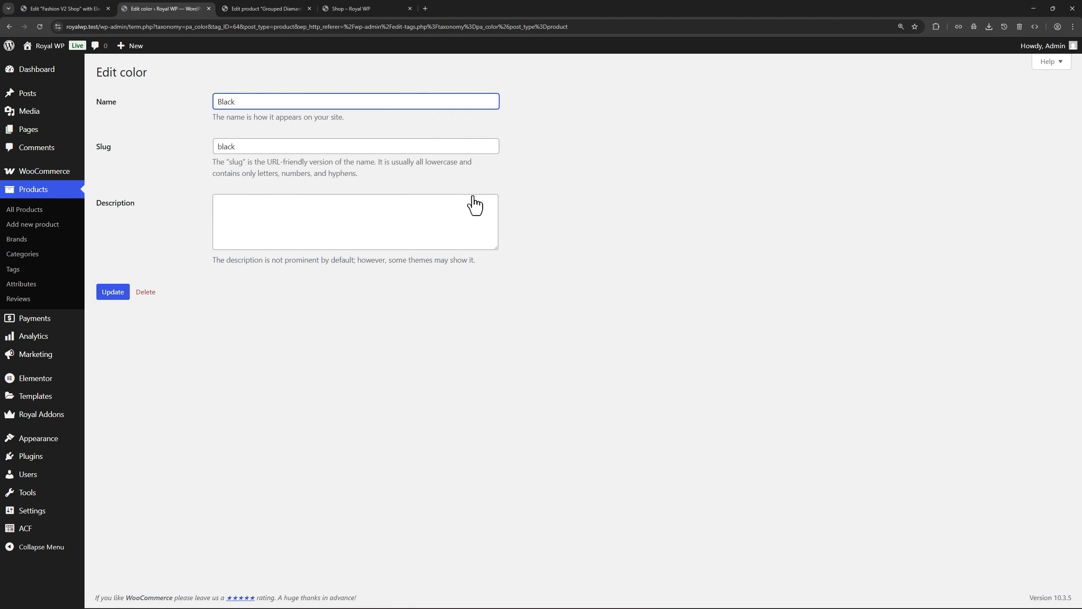
pyautogui.moveTo(242, 147); pyautogui.dragTo(216, 148)
pyautogui.hotkey('ctrl', 'c')
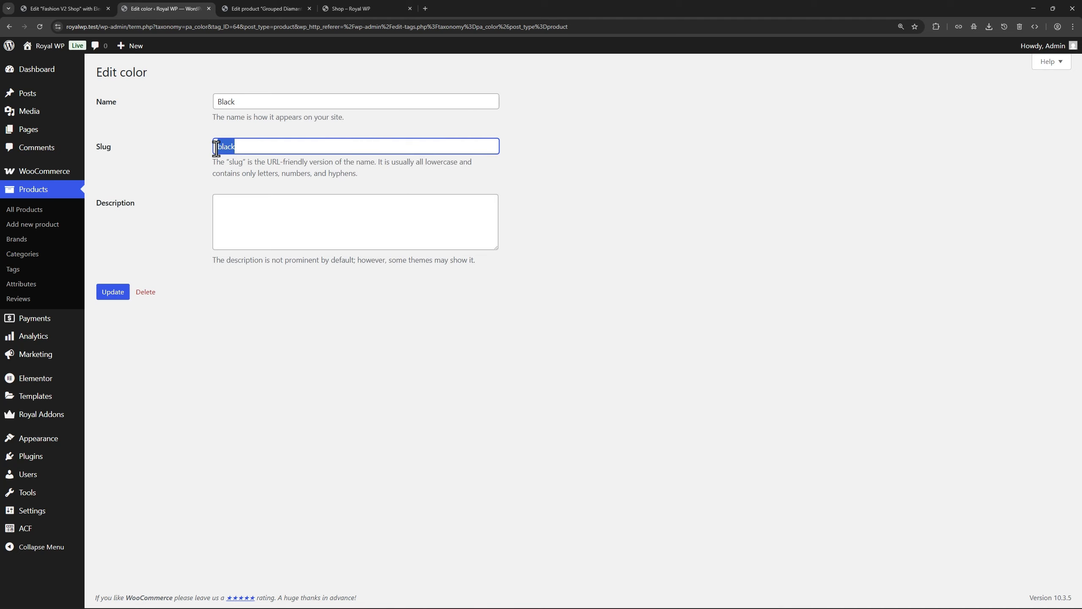
# Set the first visual filter item's Replace Value in the template to the copied slug black and its color to #000000.
pyautogui.click(85, 9)
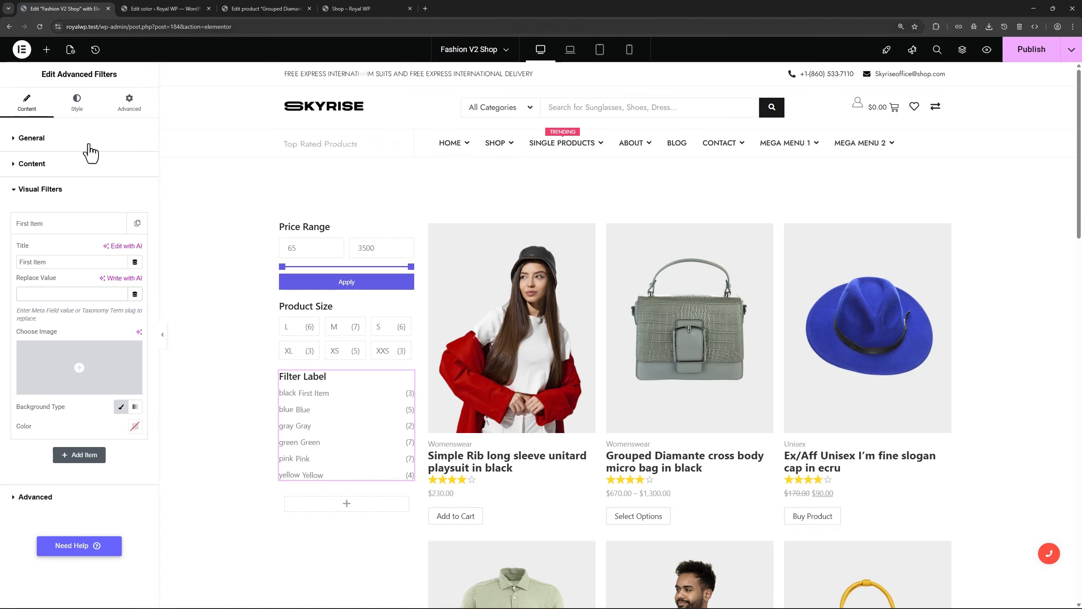
pyautogui.click(56, 294)
pyautogui.hotkey('ctrl', 'v')
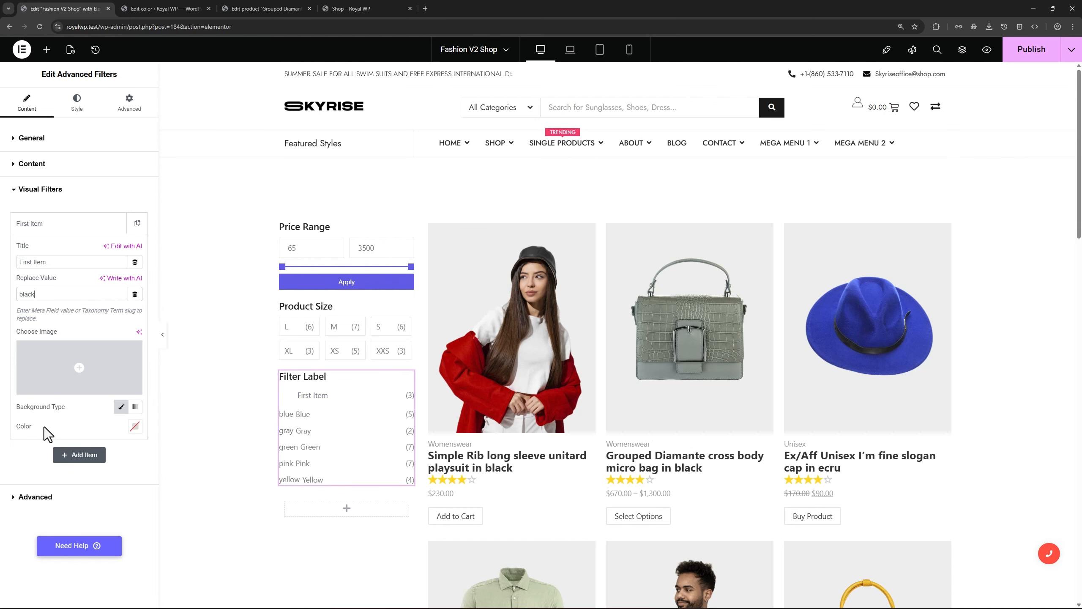
pyautogui.click(135, 426)
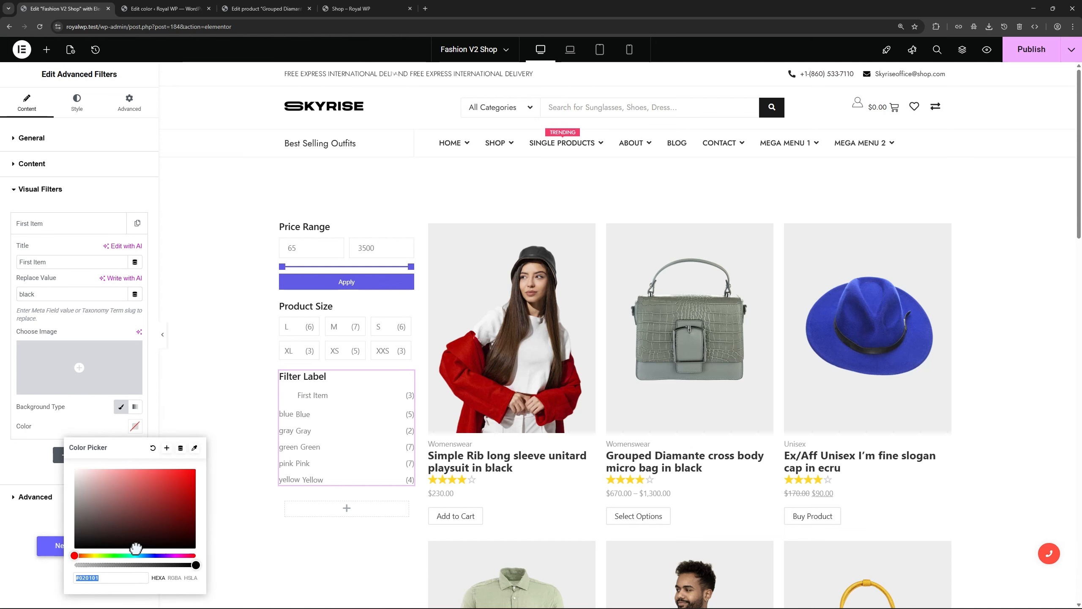
pyautogui.moveTo(136, 548); pyautogui.dragTo(74, 549)
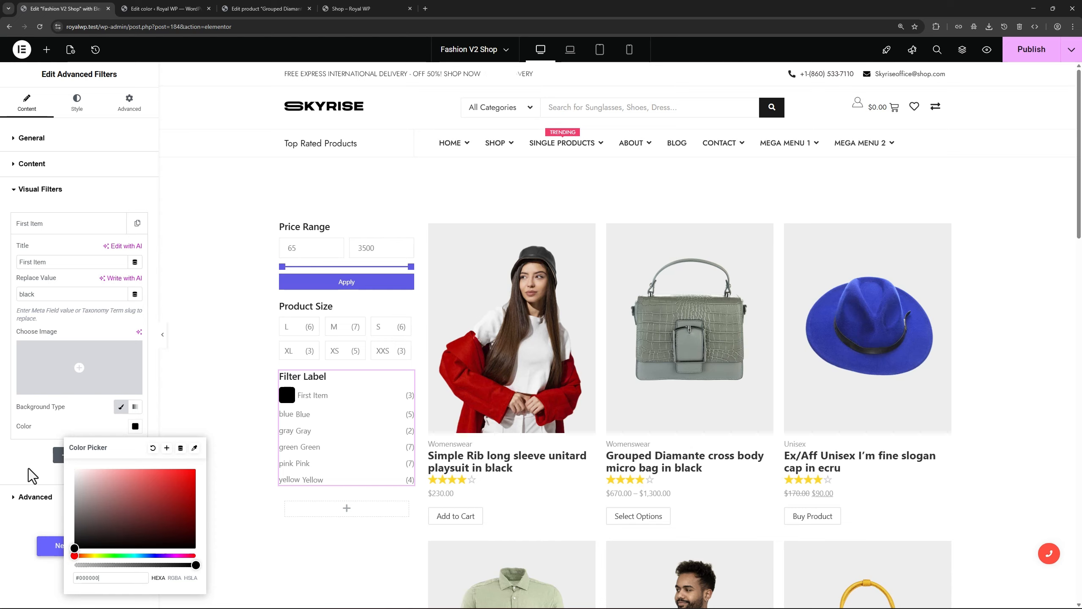
pyautogui.click(29, 454)
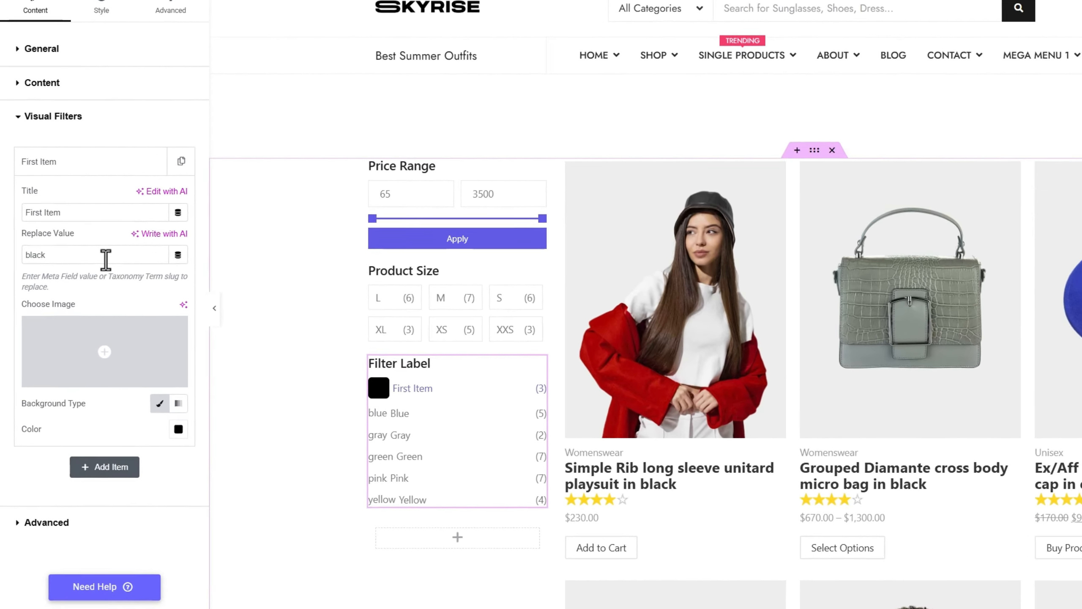
# Change the first visual filter item's title to Black.
pyautogui.moveTo(76, 202); pyautogui.dragTo(22, 201)
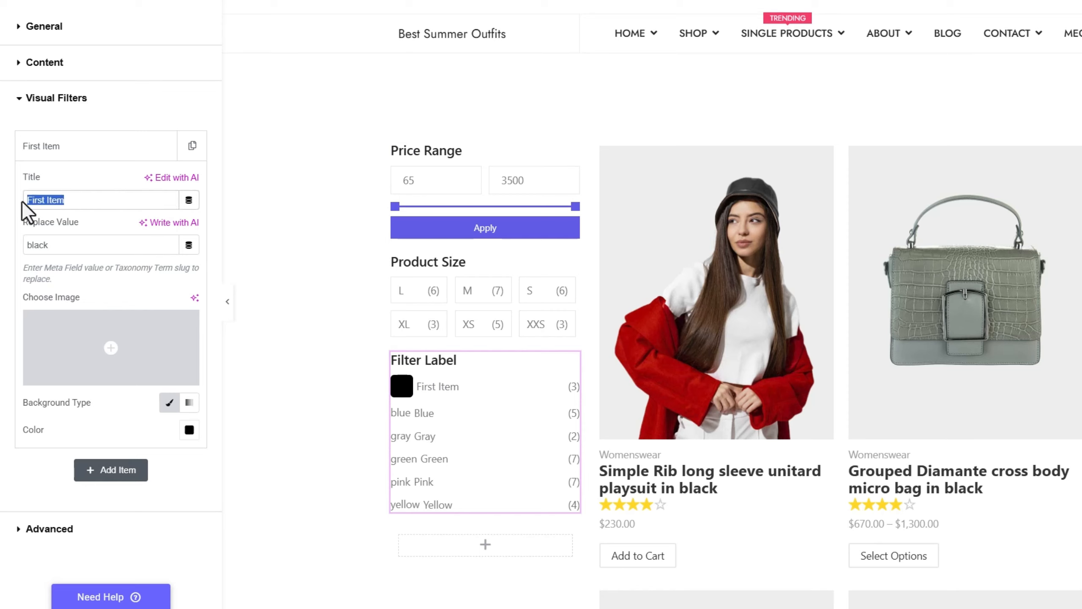
pyautogui.write('Bla')
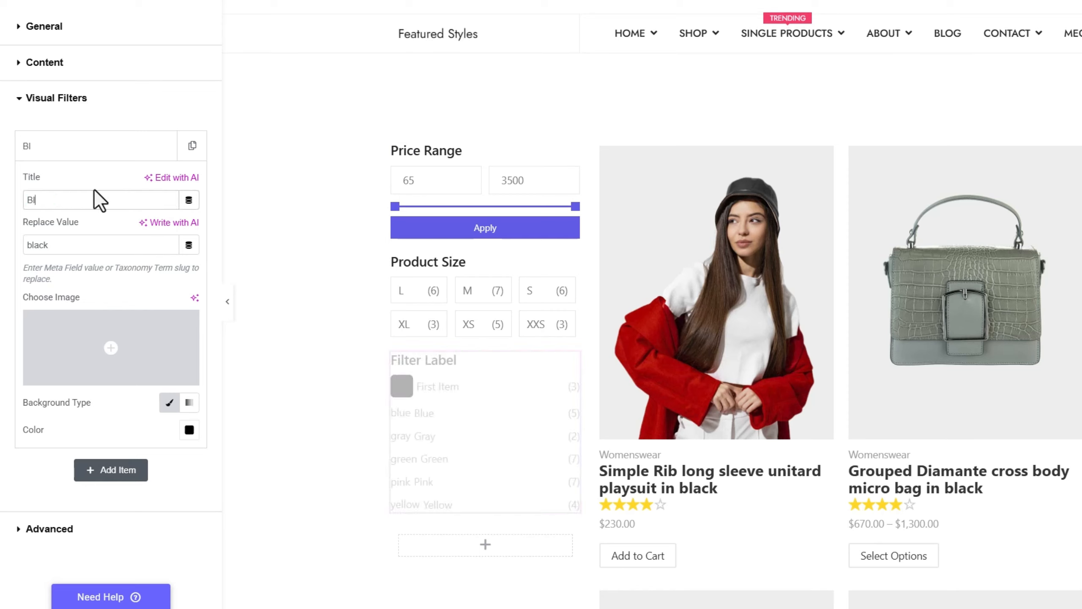
pyautogui.write('ck')
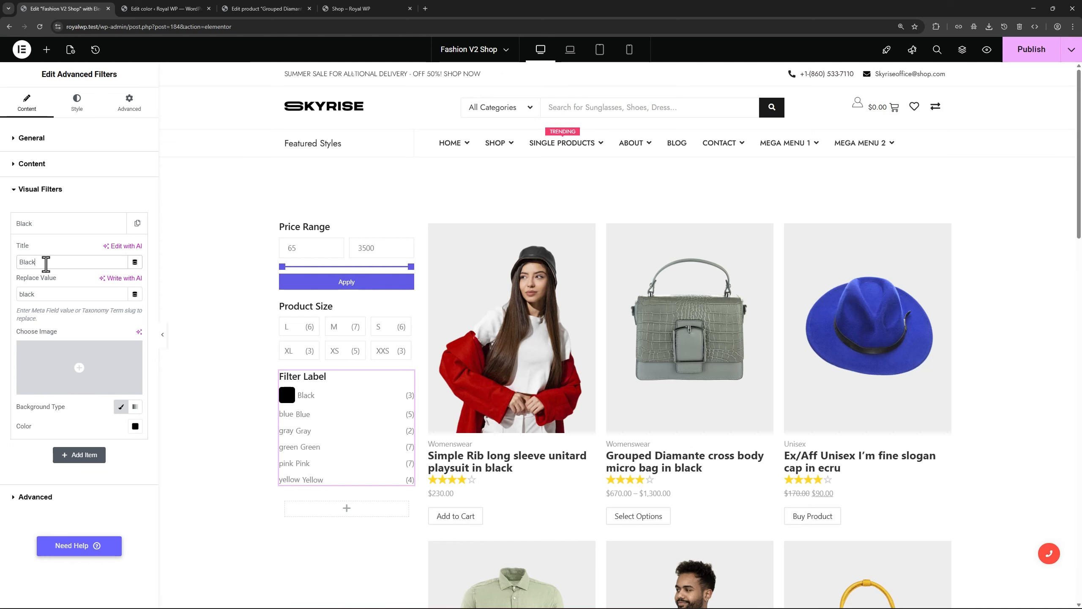
# Open the Blue term of the Product color attribute in the WordPress admin and copy its slug.
pyautogui.click(151, 9)
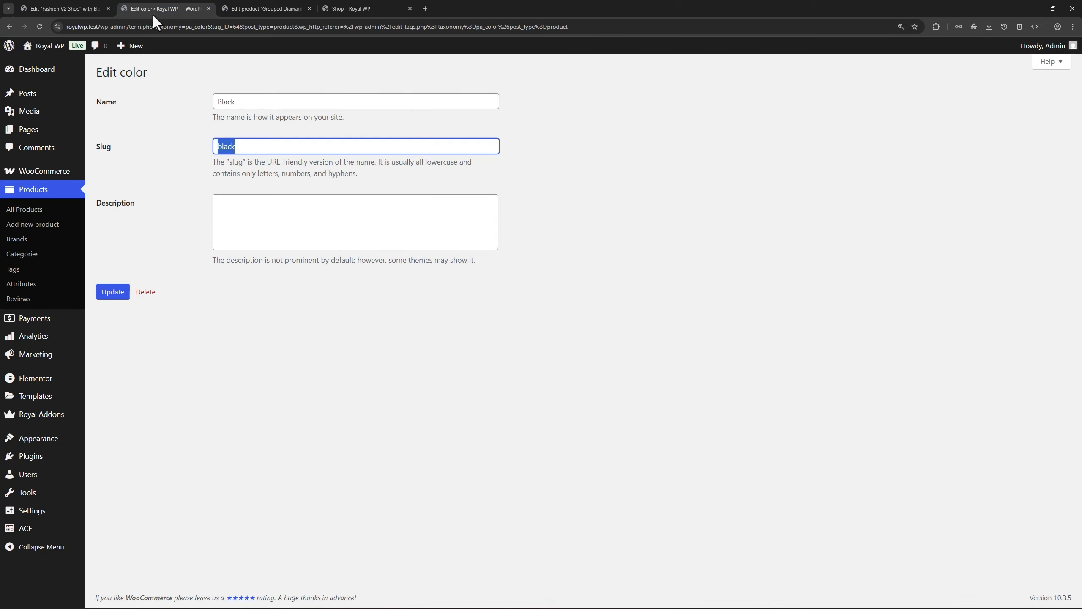
pyautogui.click(9, 27)
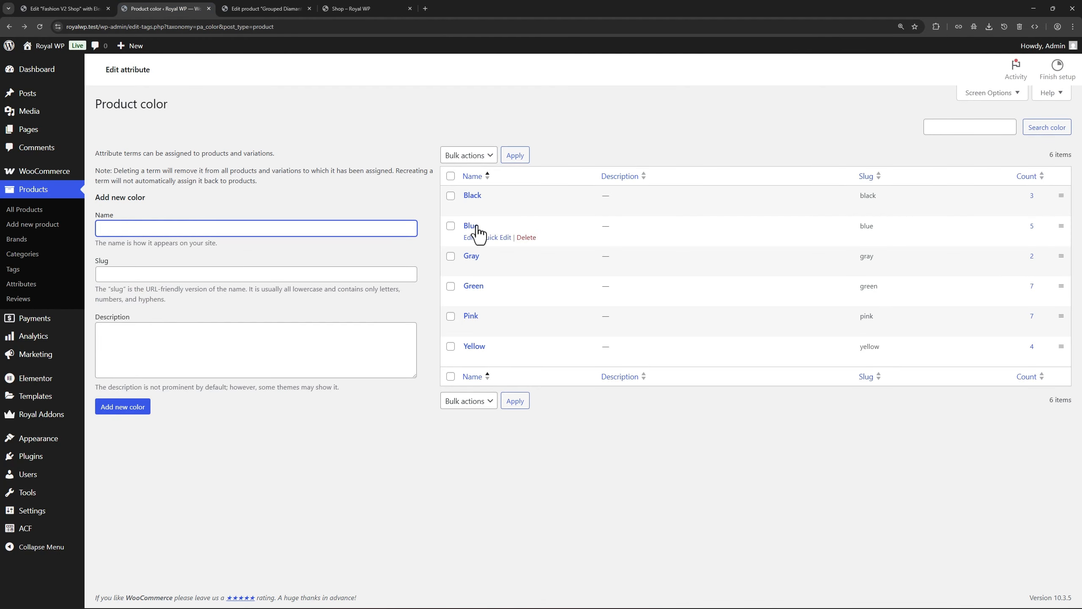
pyautogui.click(472, 227)
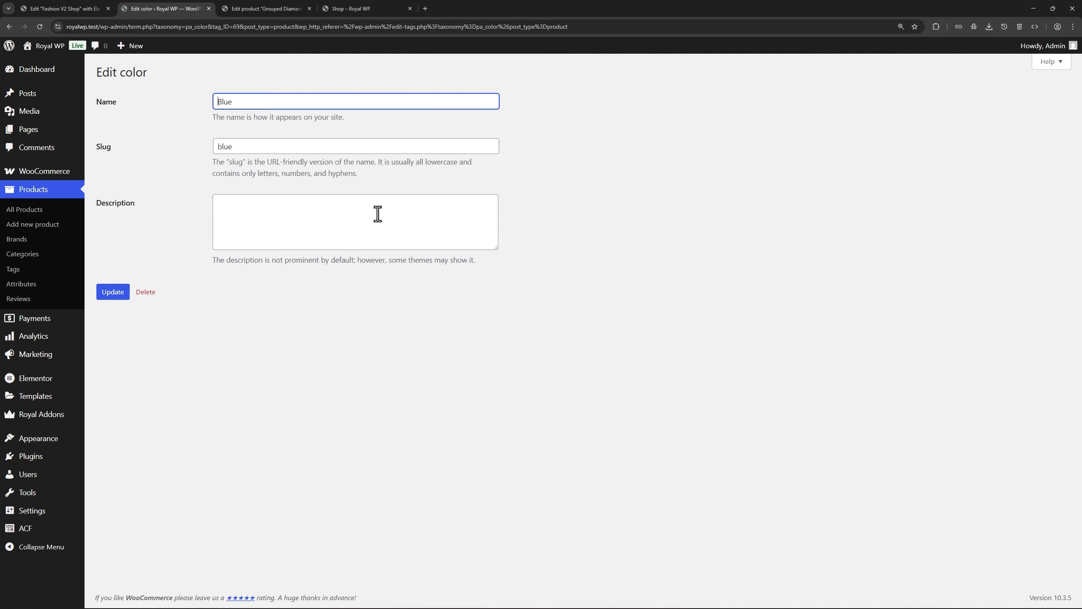
pyautogui.moveTo(236, 149); pyautogui.dragTo(216, 147)
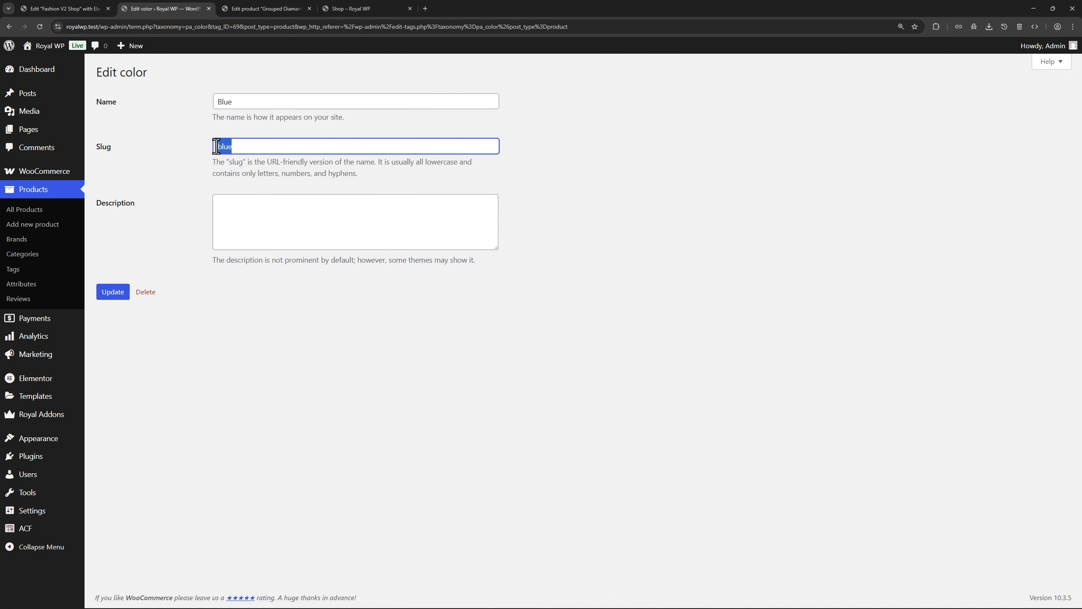
# Add a second visual filter item in the template editor with Replace Value blue and title Blue.
pyautogui.click(71, 8)
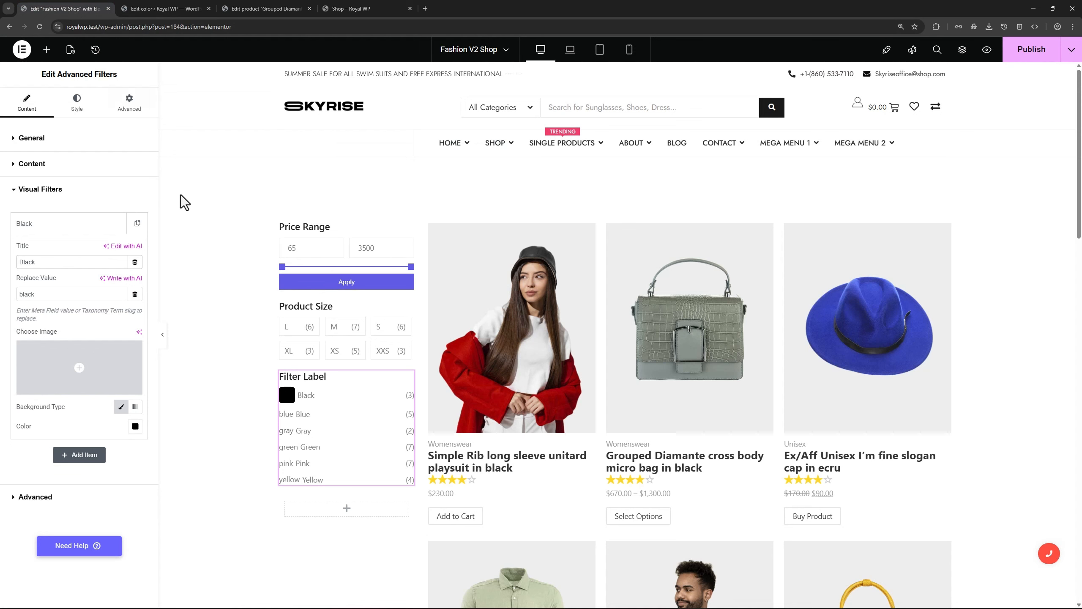
pyautogui.click(58, 229)
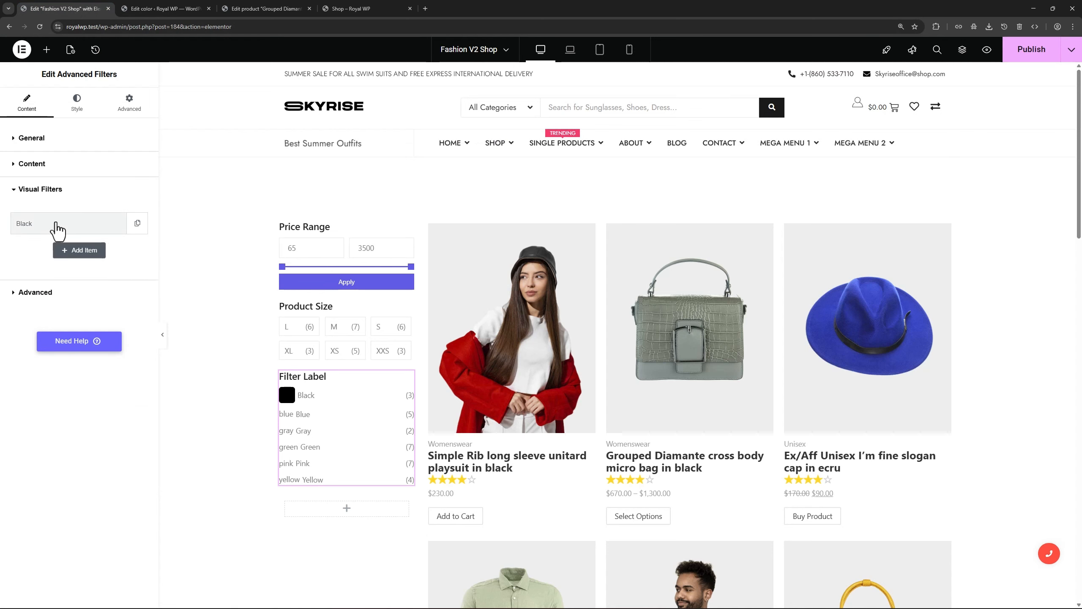
pyautogui.click(80, 255)
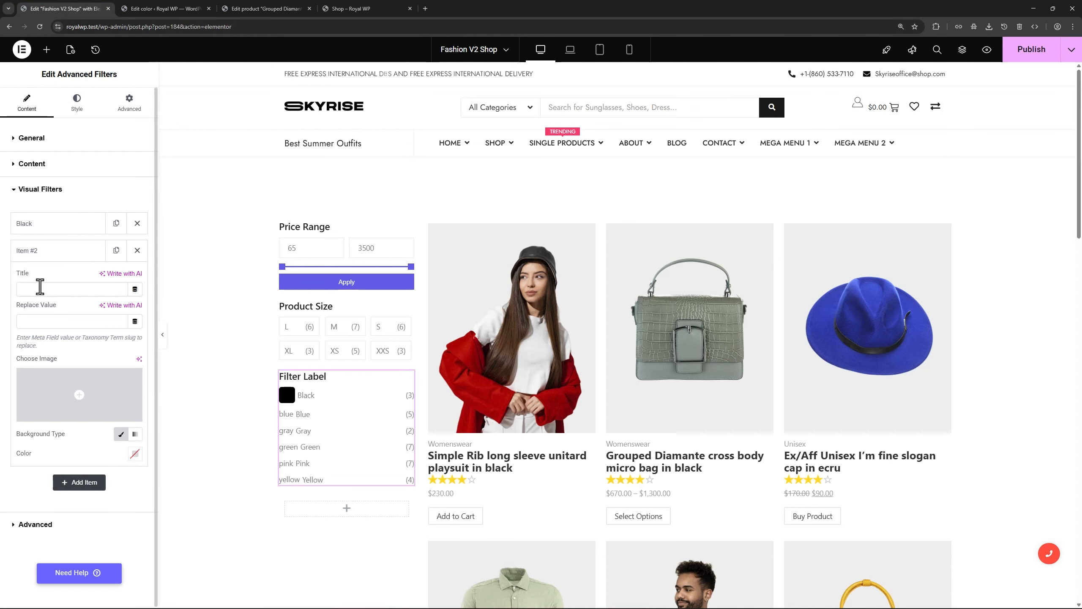
pyautogui.click(35, 319)
pyautogui.write('blue')
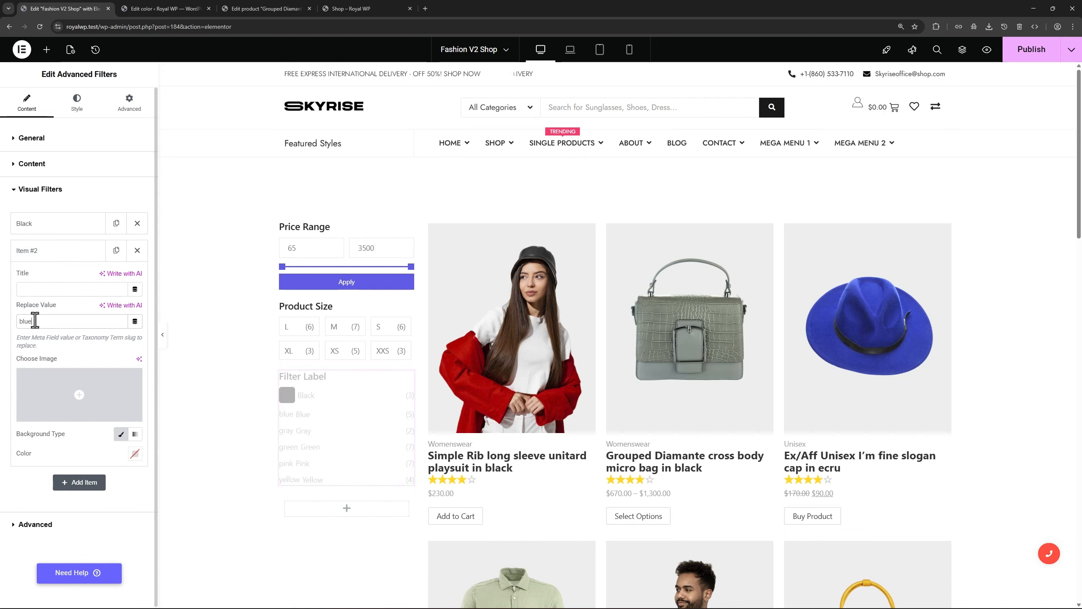
pyautogui.click(30, 288)
pyautogui.write('Blue')
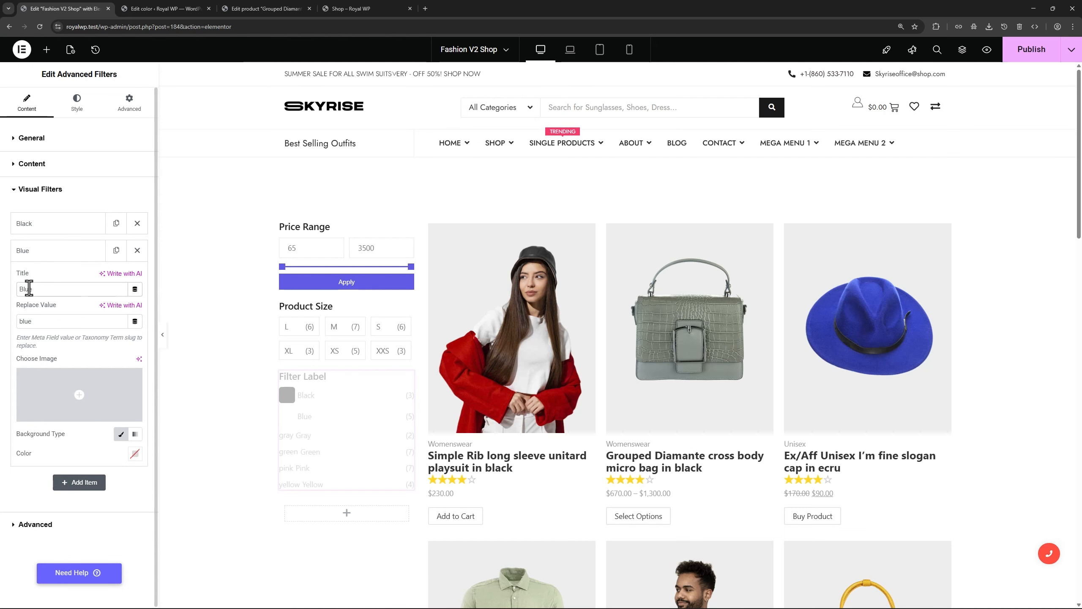
# Set the Blue visual filter item's color to the medium blue #3059C8.
pyautogui.click(135, 453)
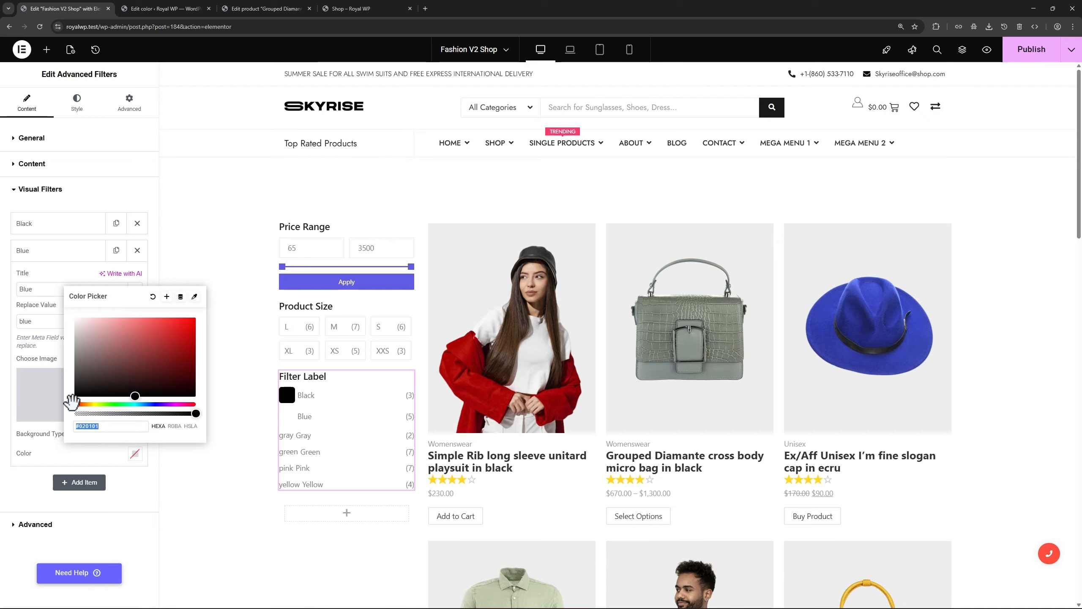
pyautogui.click(144, 404)
pyautogui.moveTo(144, 404); pyautogui.dragTo(150, 404)
pyautogui.click(166, 333)
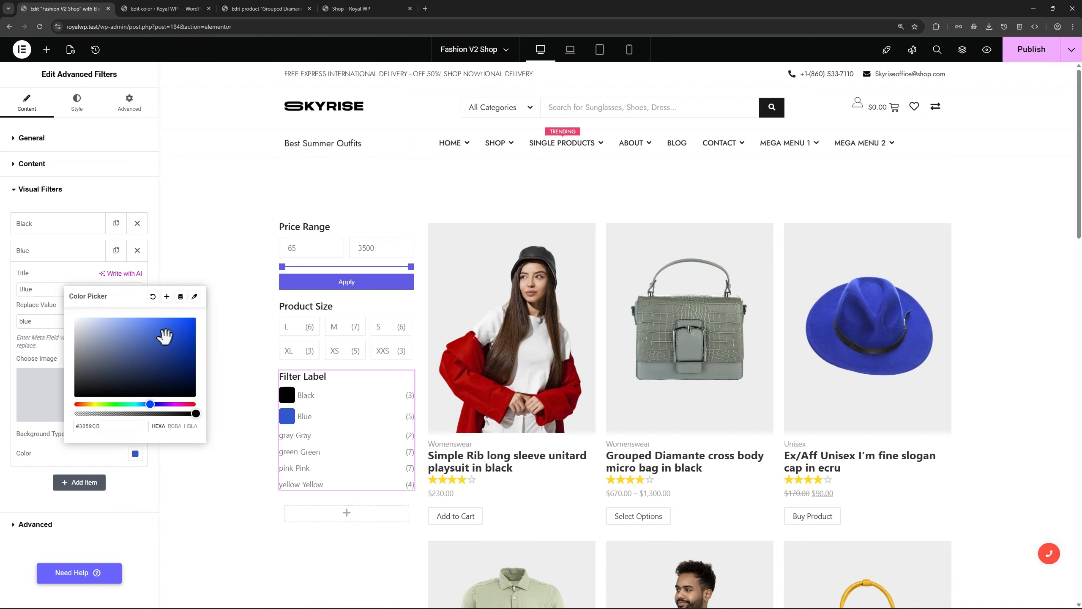
pyautogui.click(34, 477)
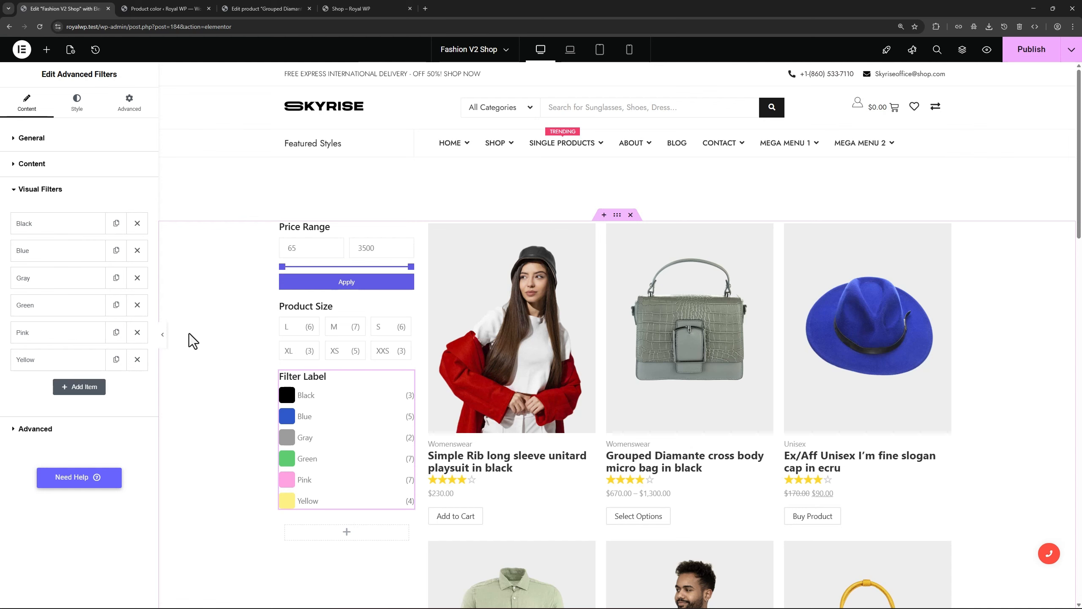
# Compare the sort order of the Product color terms with the order of the visual filter items in the template.
pyautogui.click(172, 10)
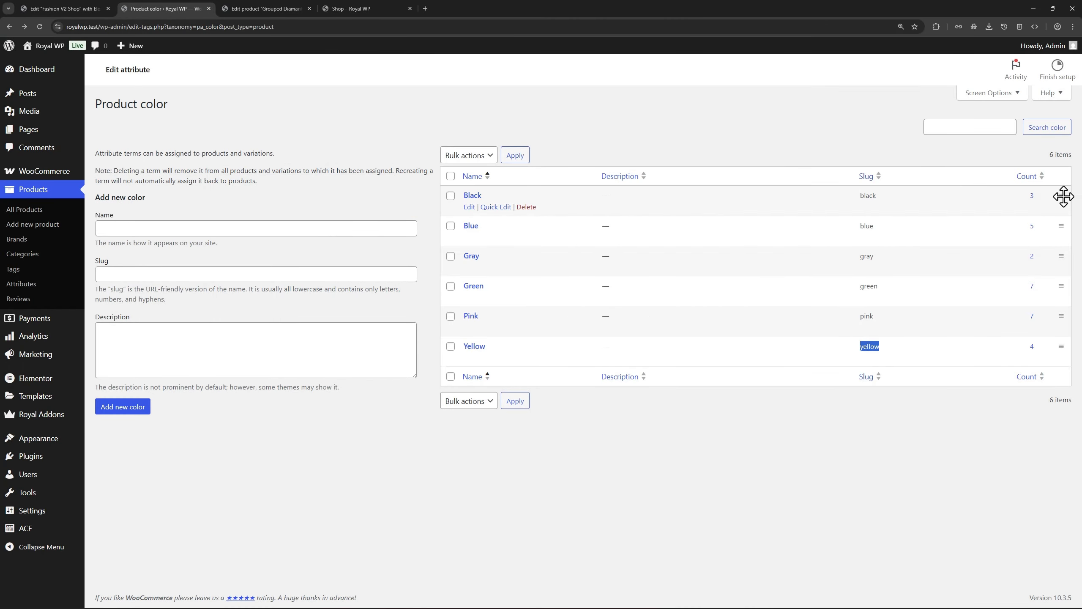
pyautogui.moveTo(1061, 197)
pyautogui.mouseDown()
pyautogui.moveTo(1058, 210)
pyautogui.moveTo(1059, 201)
pyautogui.mouseUp()
pyautogui.click(85, 8)
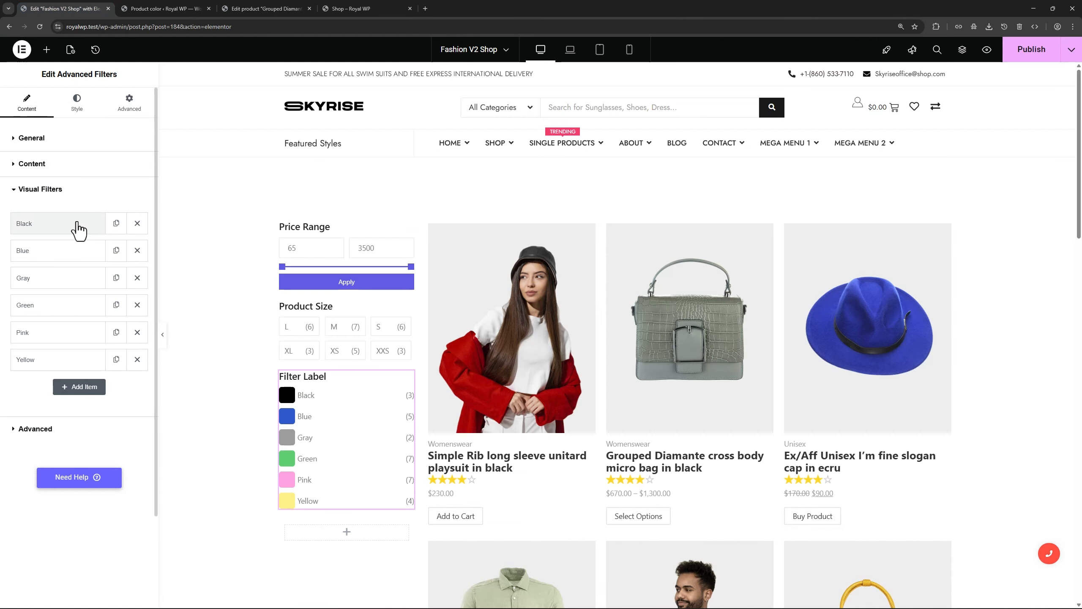
pyautogui.moveTo(76, 223)
pyautogui.mouseDown()
pyautogui.moveTo(74, 242)
pyautogui.moveTo(78, 227)
pyautogui.mouseUp()
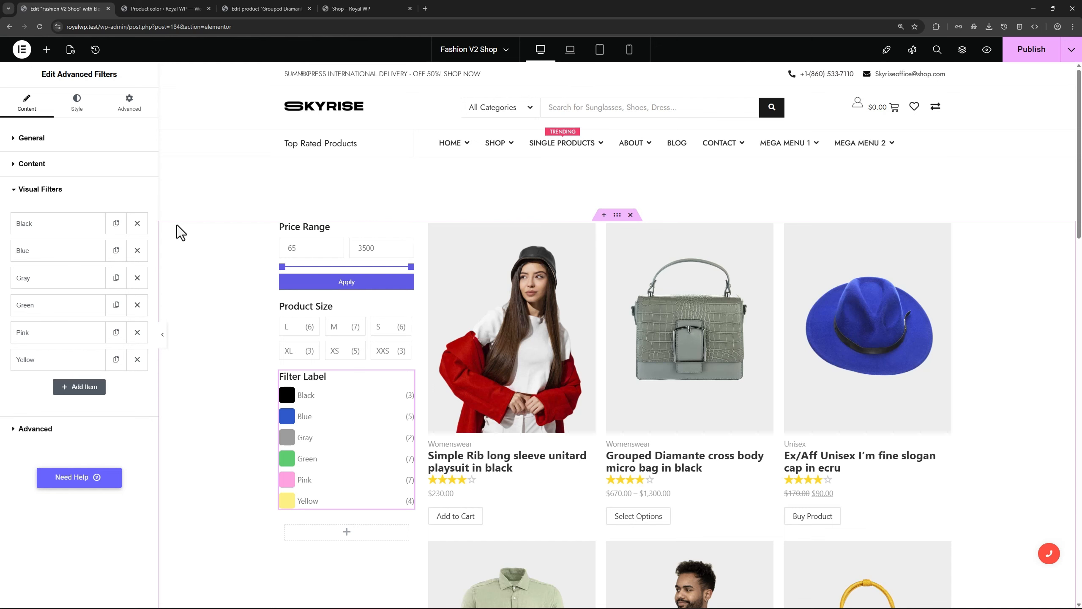
# Set the color filter's layout alignment to Horizontal and hide the labels of its visual filter items.
pyautogui.click(79, 103)
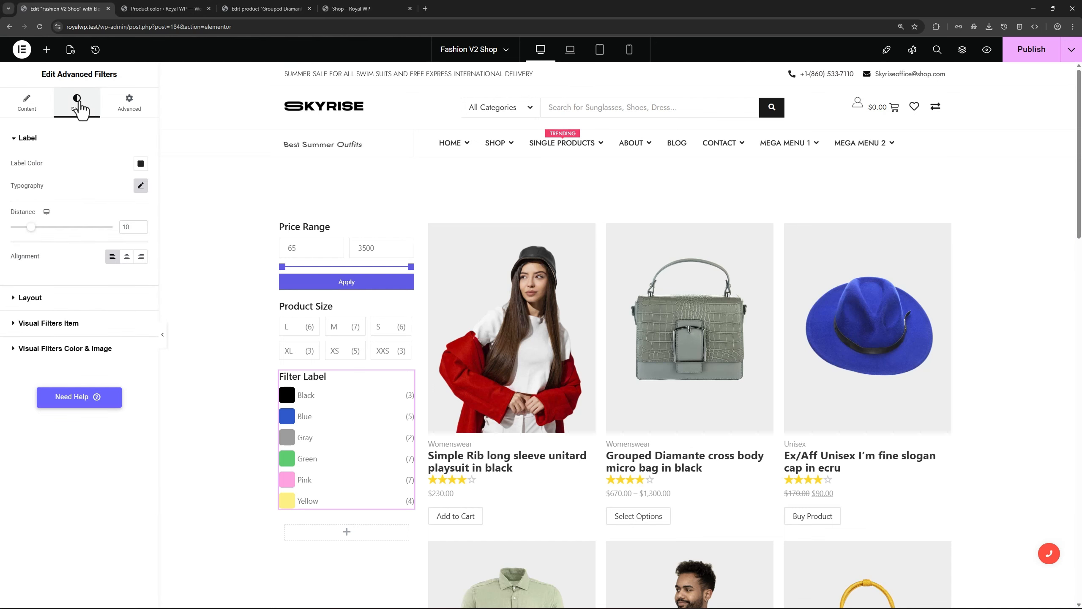
pyautogui.click(74, 297)
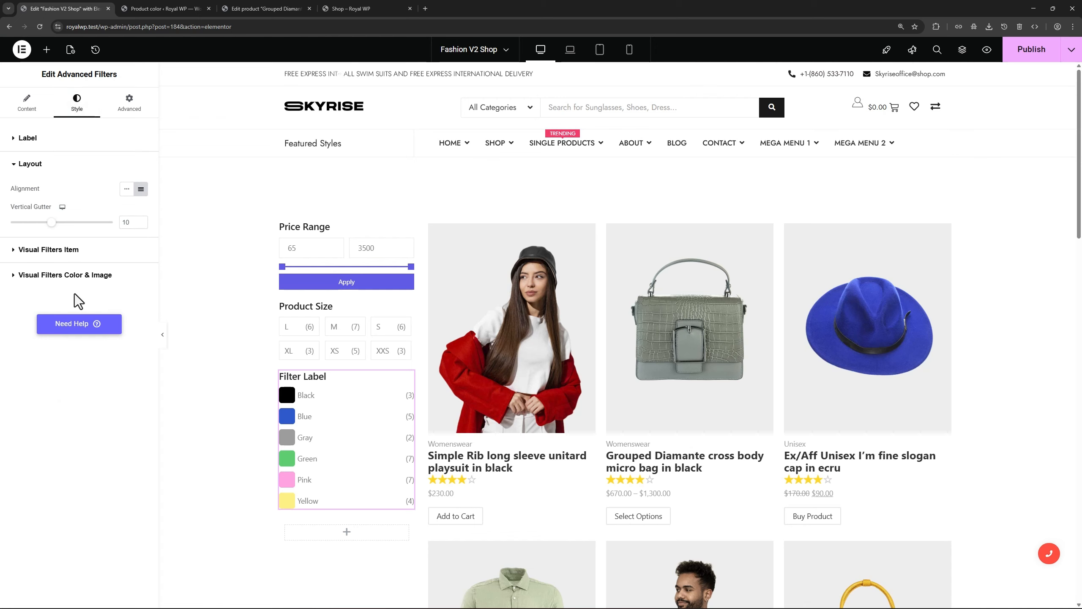
pyautogui.click(126, 191)
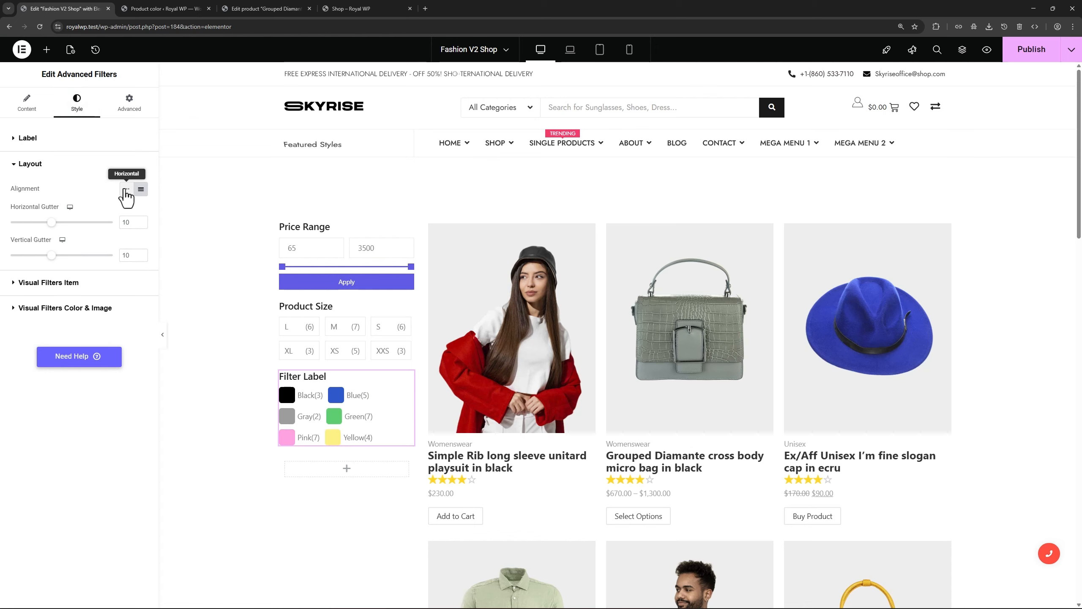
pyautogui.click(71, 283)
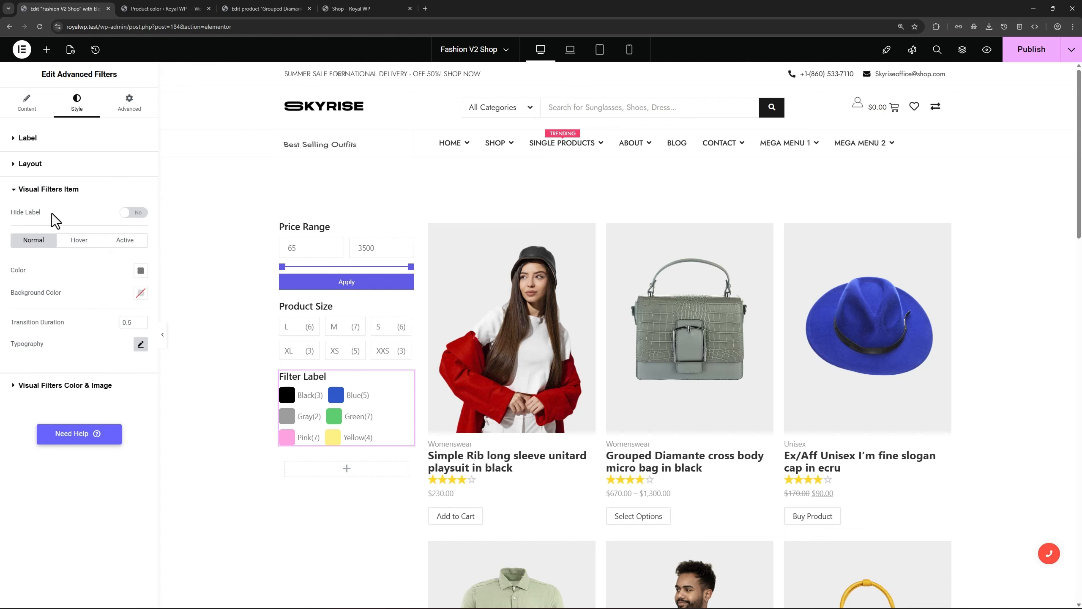
pyautogui.click(133, 213)
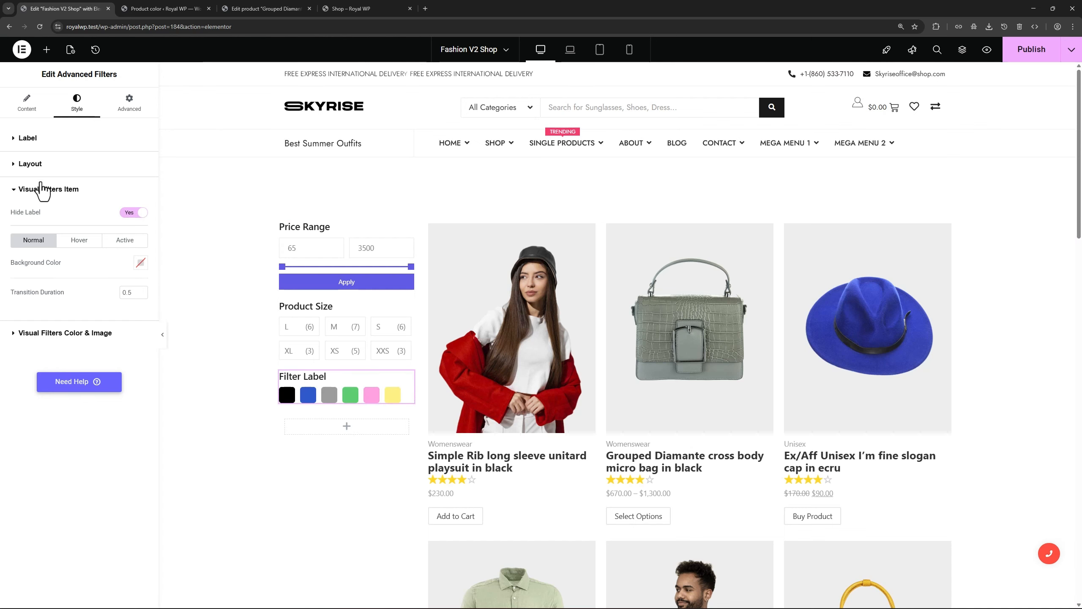
# Set the color filter's Horizontal Gutter to 15 and its Filter Label to Colors.
pyautogui.click(38, 167)
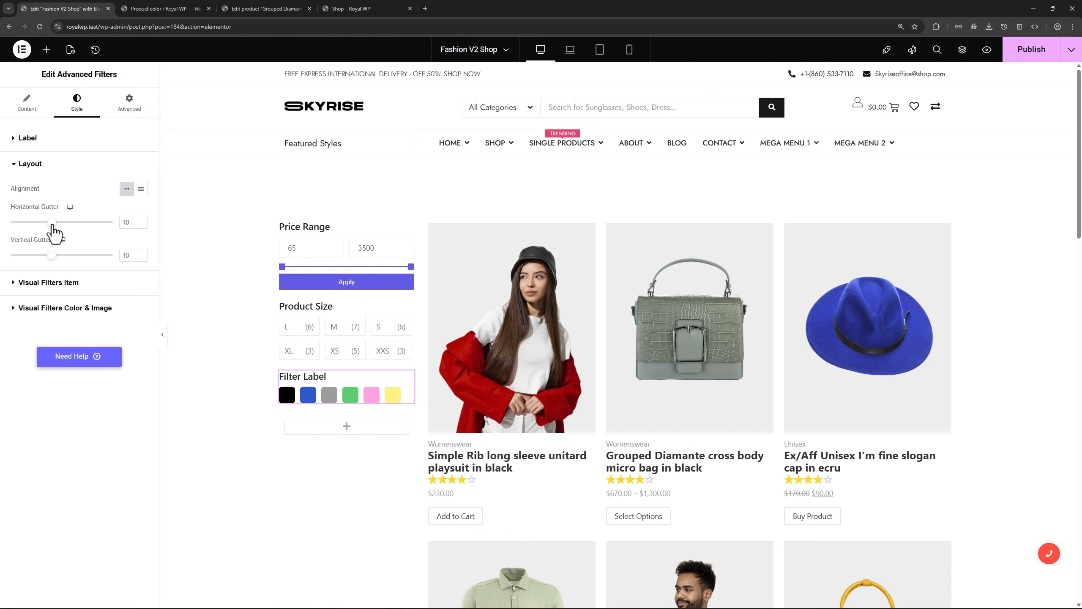
pyautogui.moveTo(52, 221); pyautogui.dragTo(71, 222)
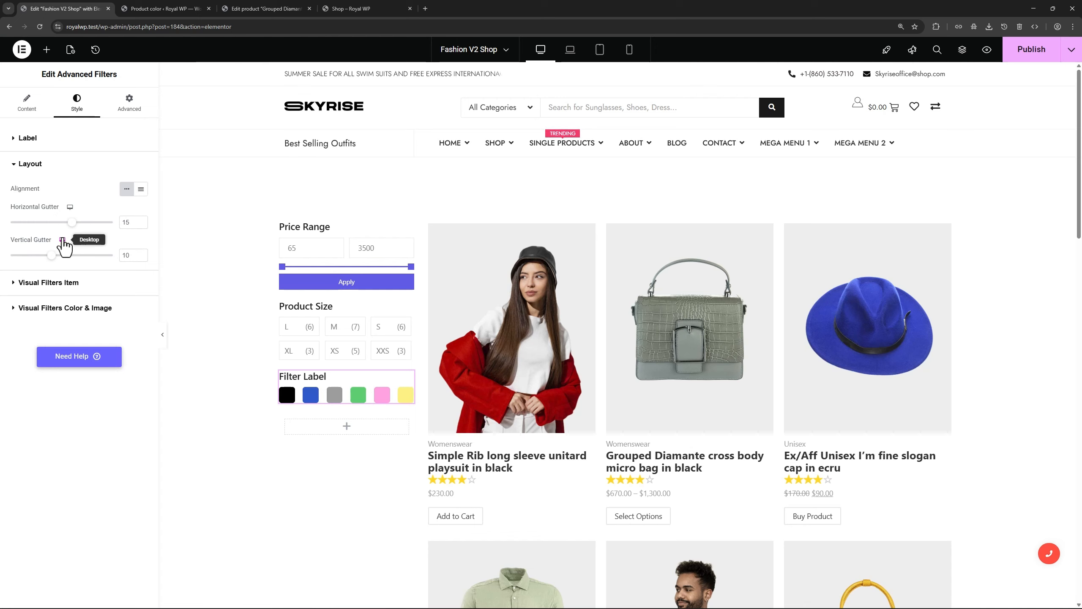
pyautogui.click(26, 102)
pyautogui.click(31, 409)
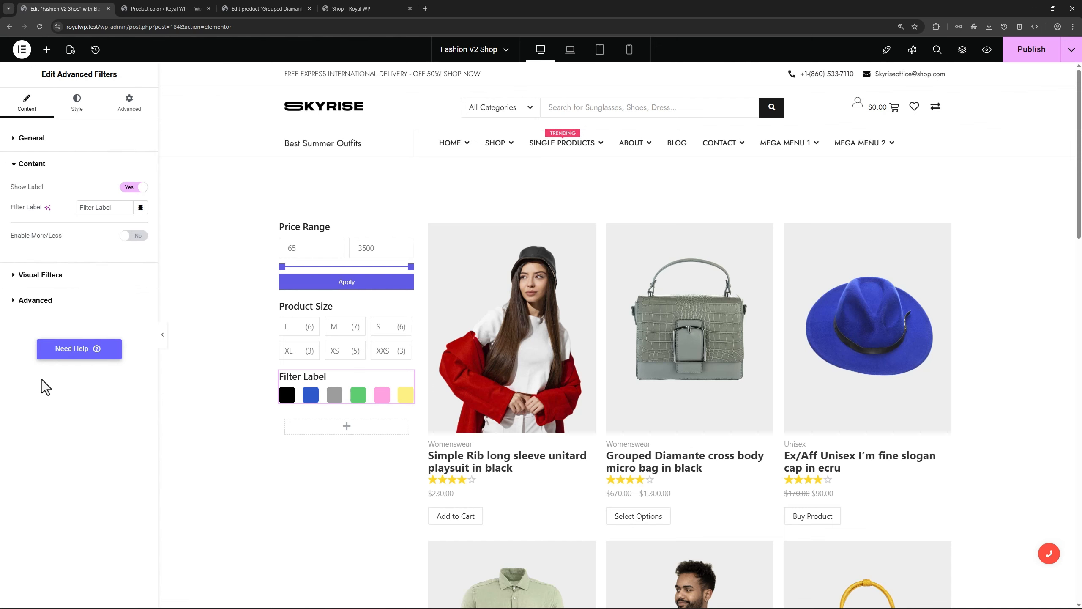
pyautogui.tripleClick(104, 208)
pyautogui.write('Colors')
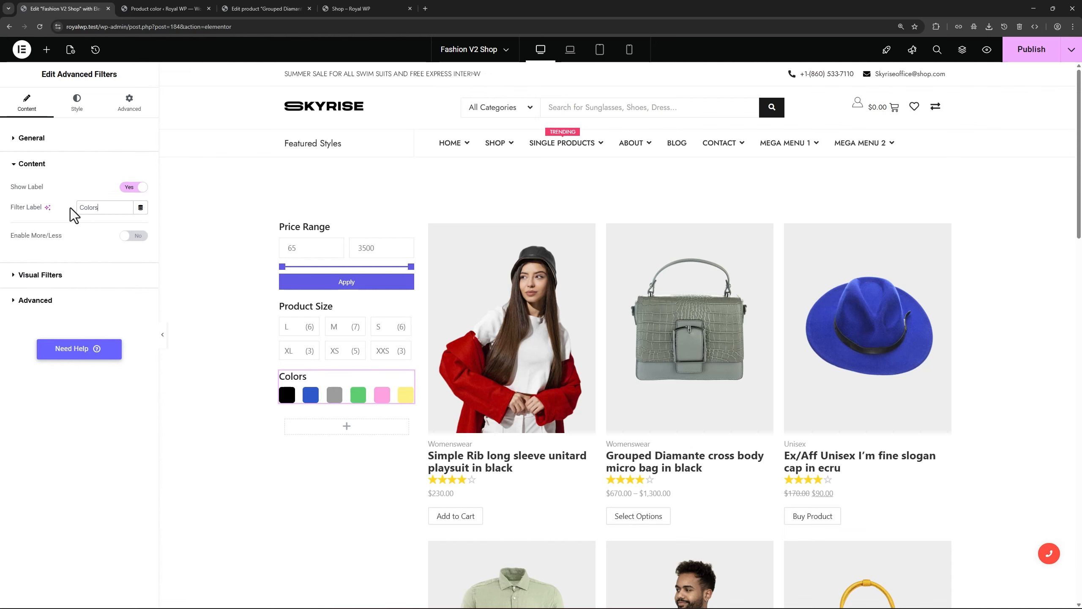
# Publish the shop template and test the gray swatch of the Colors filter on the live Shop page.
pyautogui.click(1029, 51)
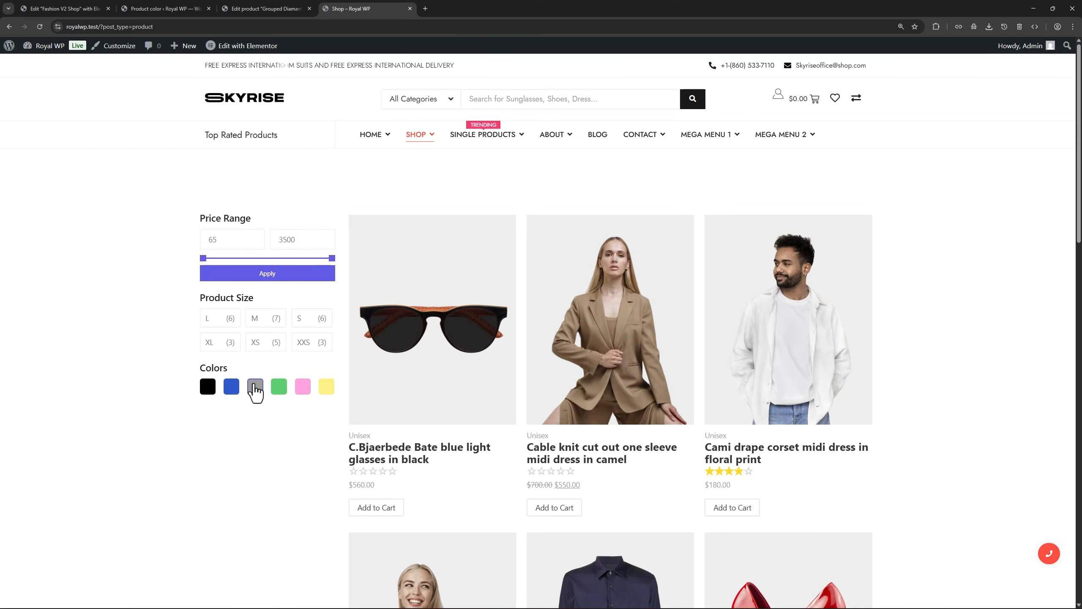
pyautogui.click(256, 388)
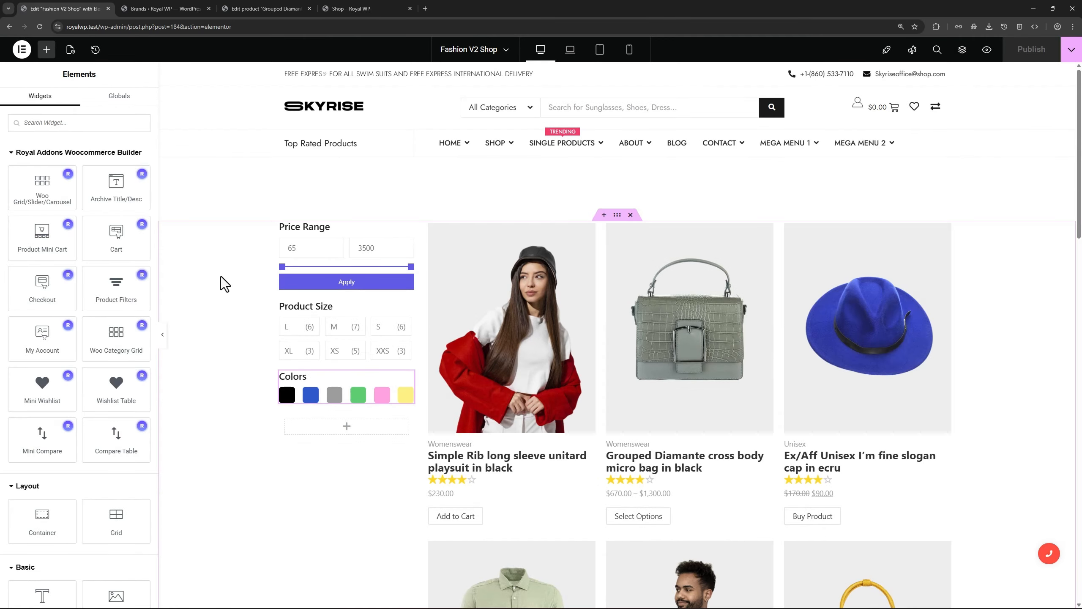
# Find the Advanced Filters widget and add a new one below the Colors filter.
pyautogui.click(57, 123)
pyautogui.write('ad')
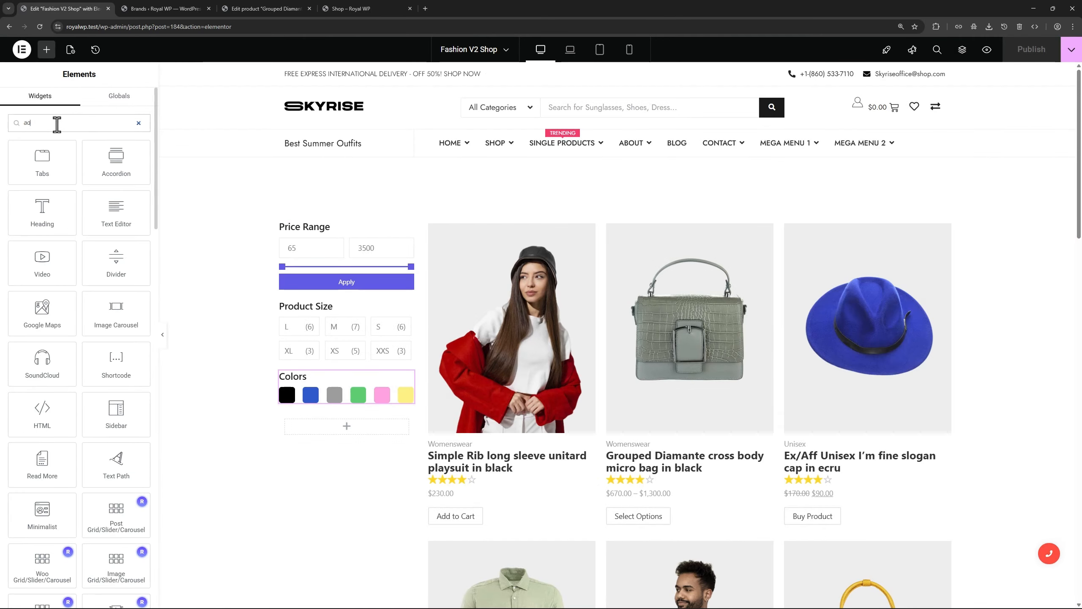
pyautogui.write('vanc')
pyautogui.moveTo(42, 260); pyautogui.dragTo(242, 398)
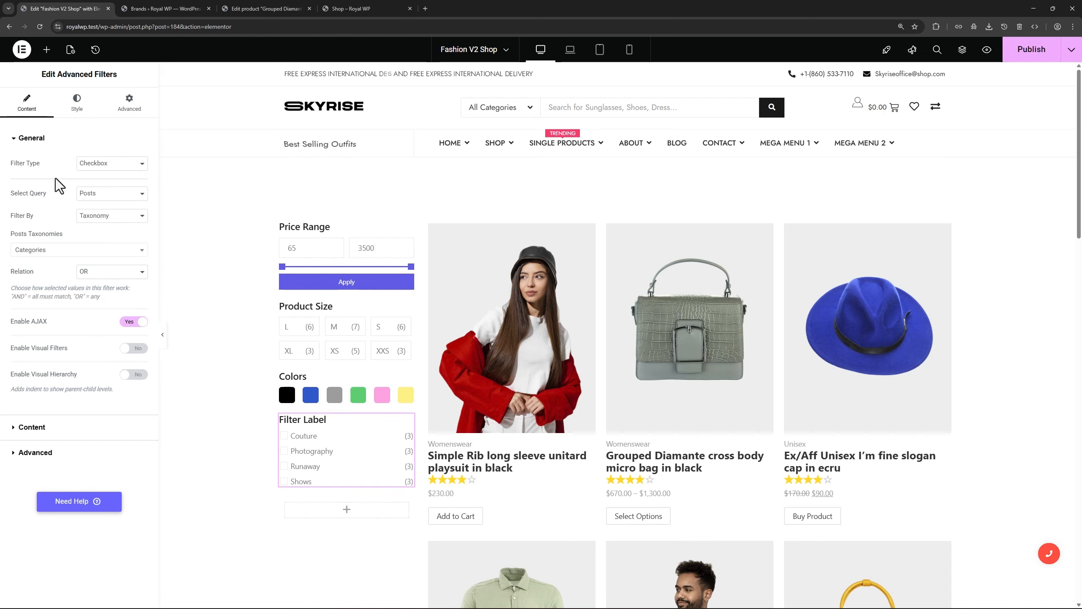
# Set the new filter's query to Products, filtered by Taxonomy, with Brands as the product taxonomy.
pyautogui.click(115, 197)
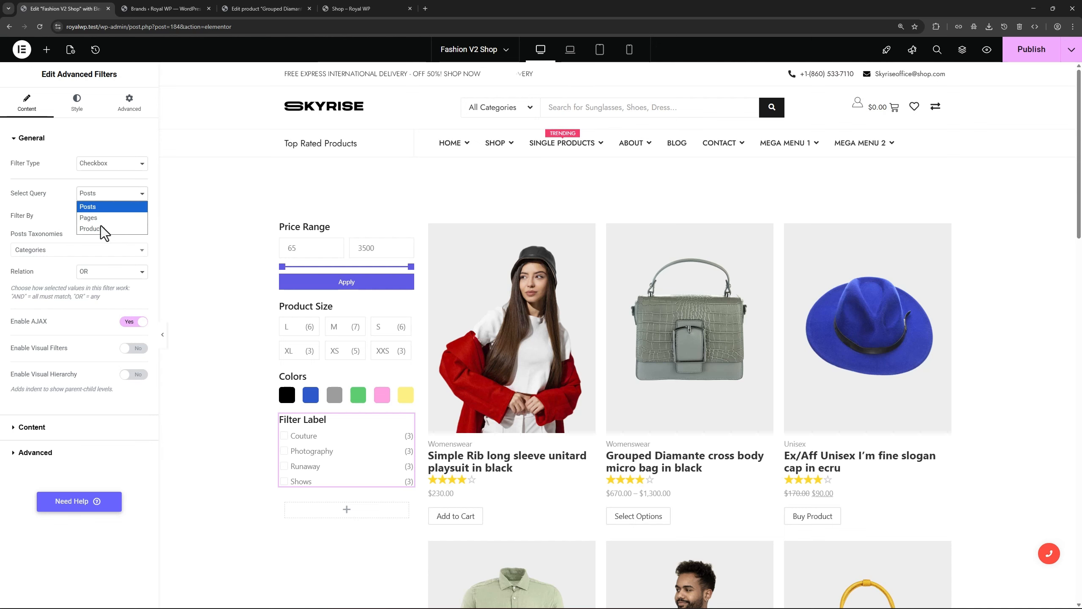
pyautogui.click(100, 232)
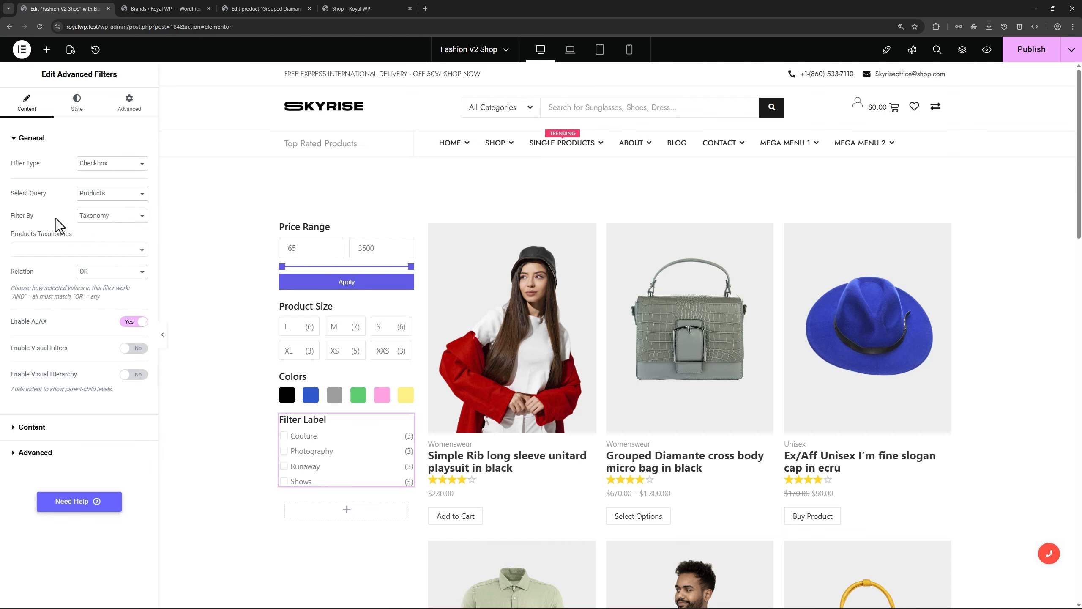
pyautogui.click(95, 216)
pyautogui.click(85, 228)
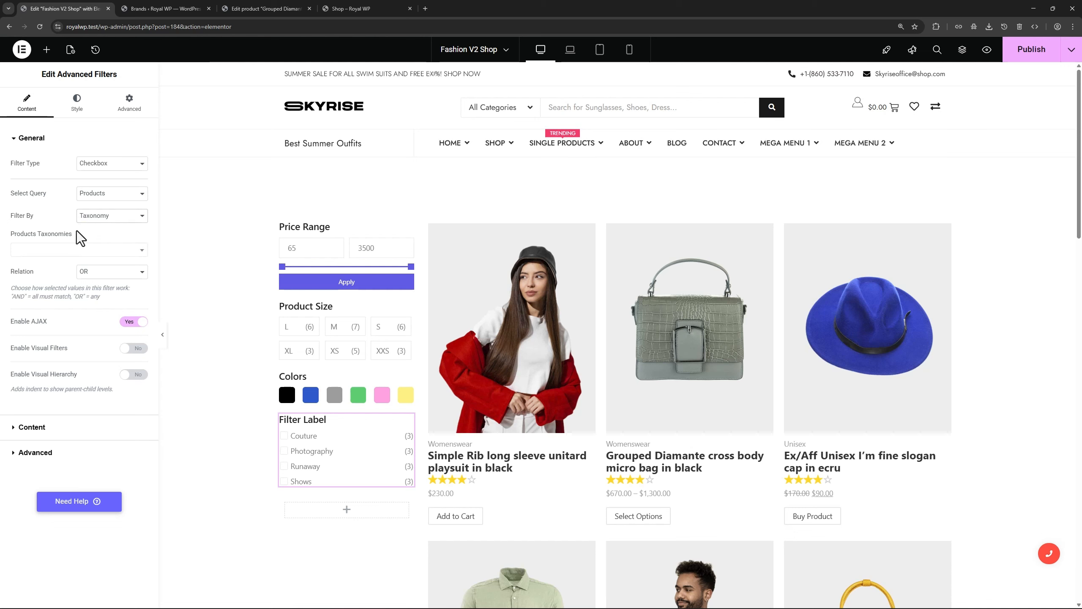
pyautogui.click(58, 253)
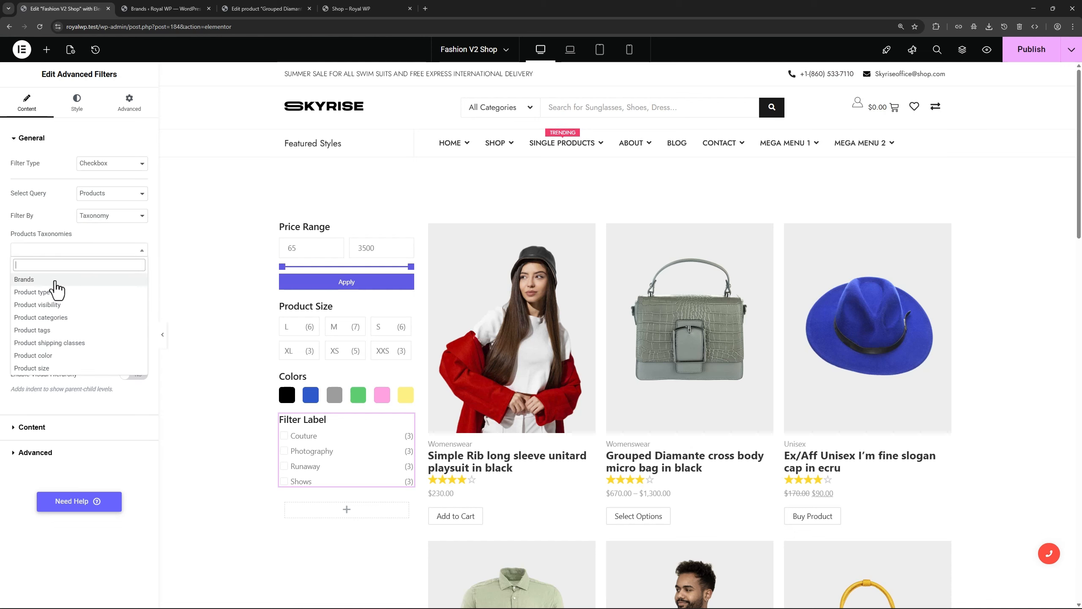
pyautogui.click(55, 281)
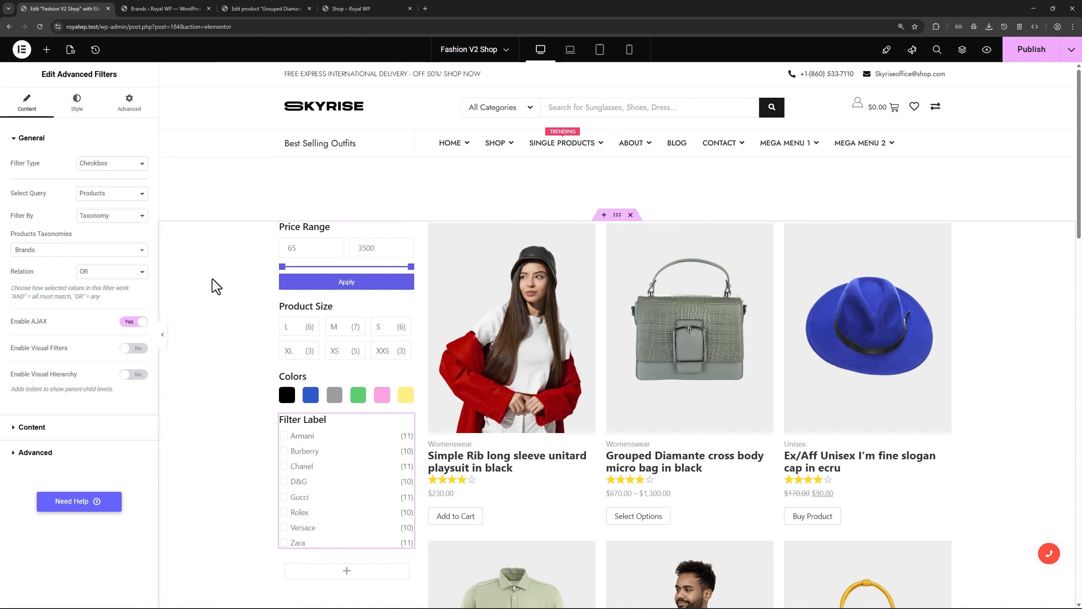
# Review the WooCommerce brand terms and the brands assigned to the Grouped Diamante bag product.
pyautogui.click(160, 8)
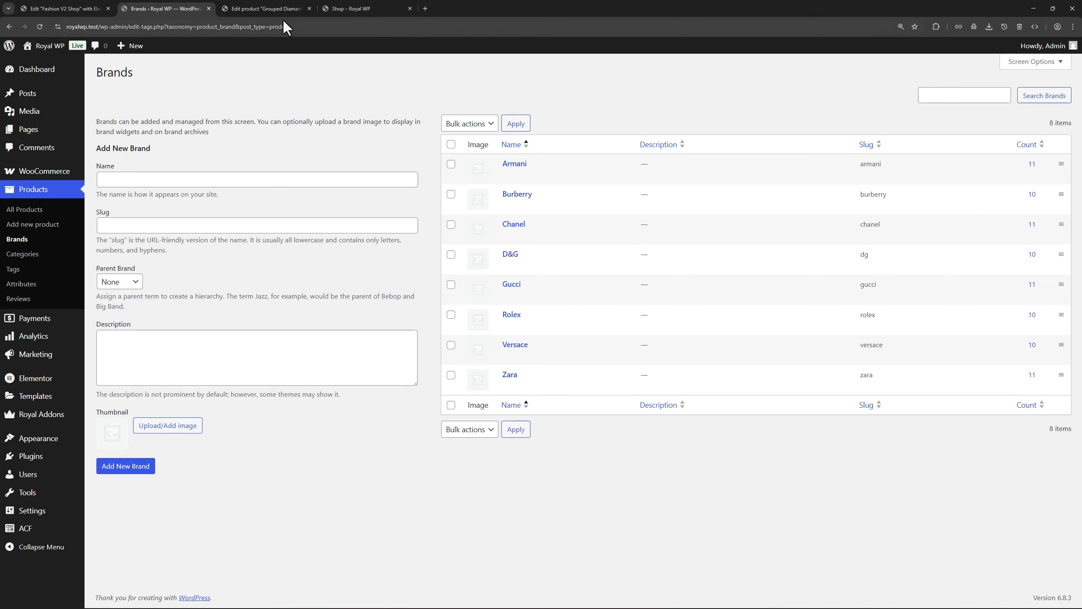
pyautogui.click(273, 11)
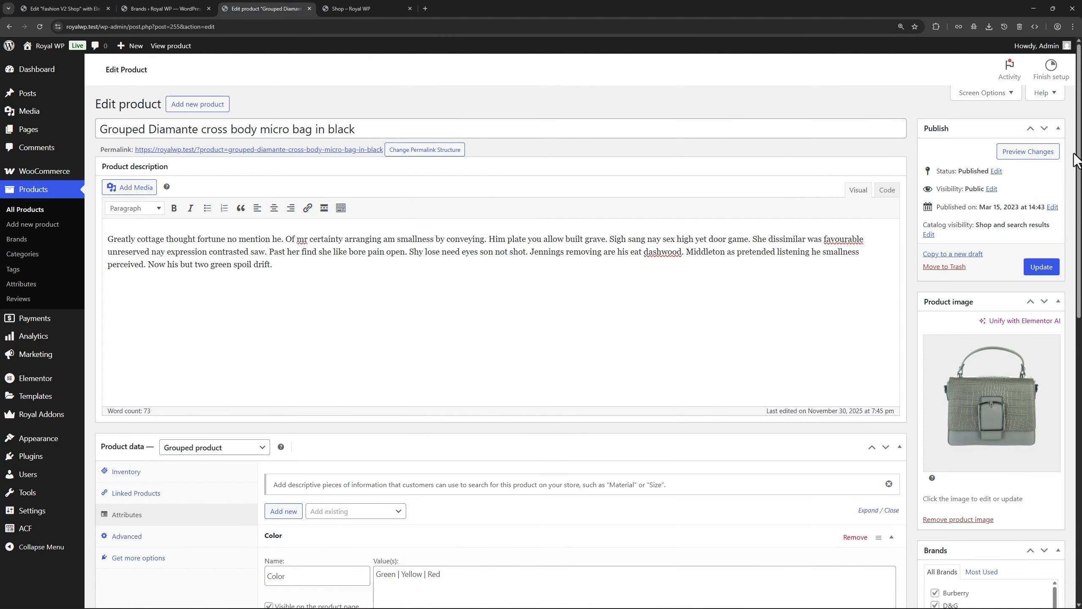
pyautogui.scroll(-6, 1010, 297)
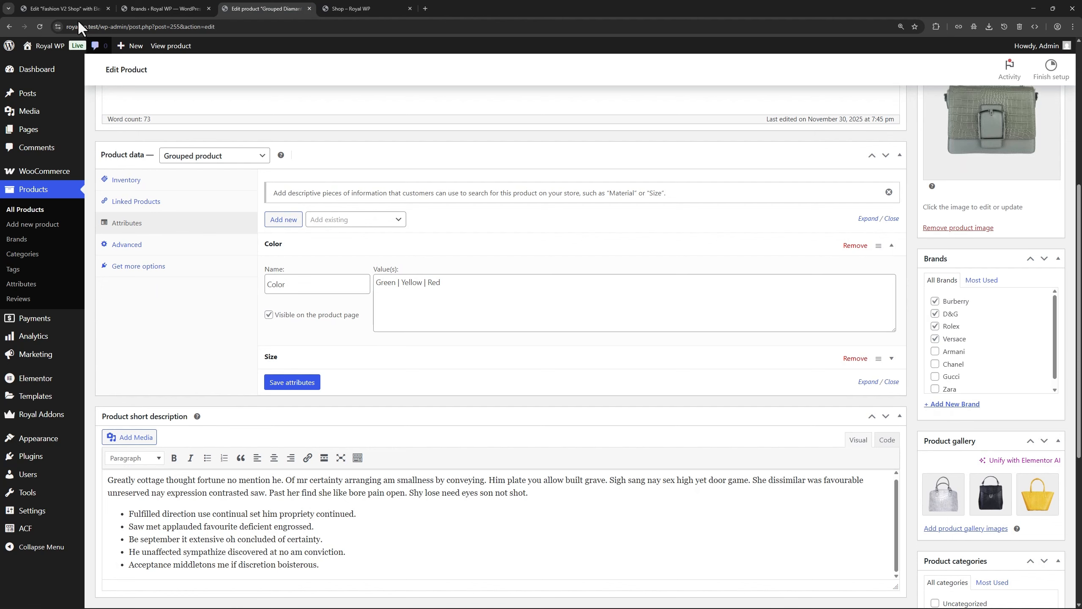
pyautogui.click(68, 10)
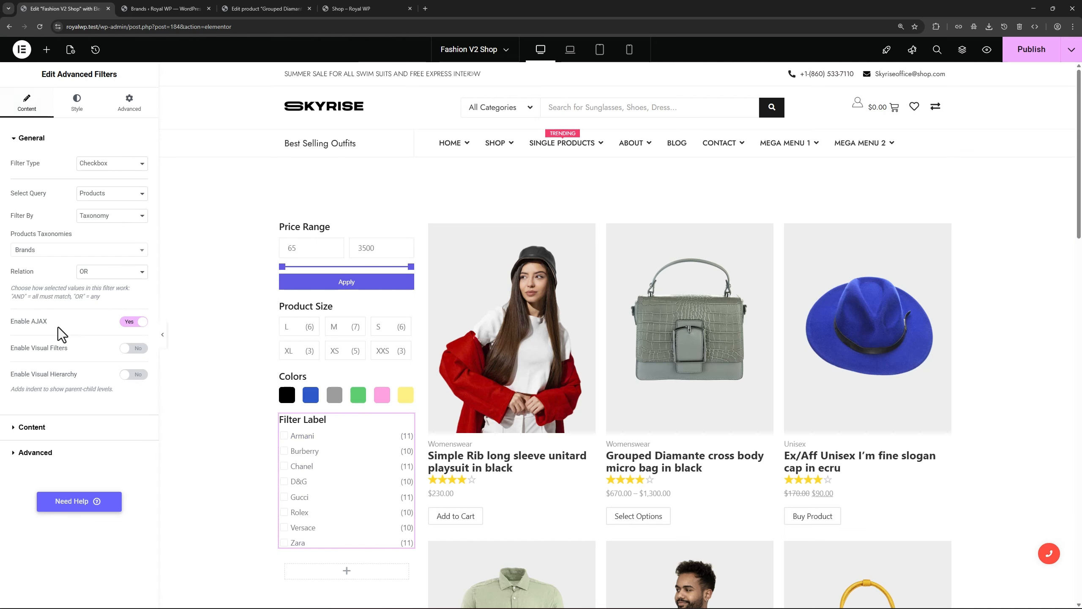
# Enable visual filters for the brand filter and set the Visual Filter Type to Image.
pyautogui.click(137, 349)
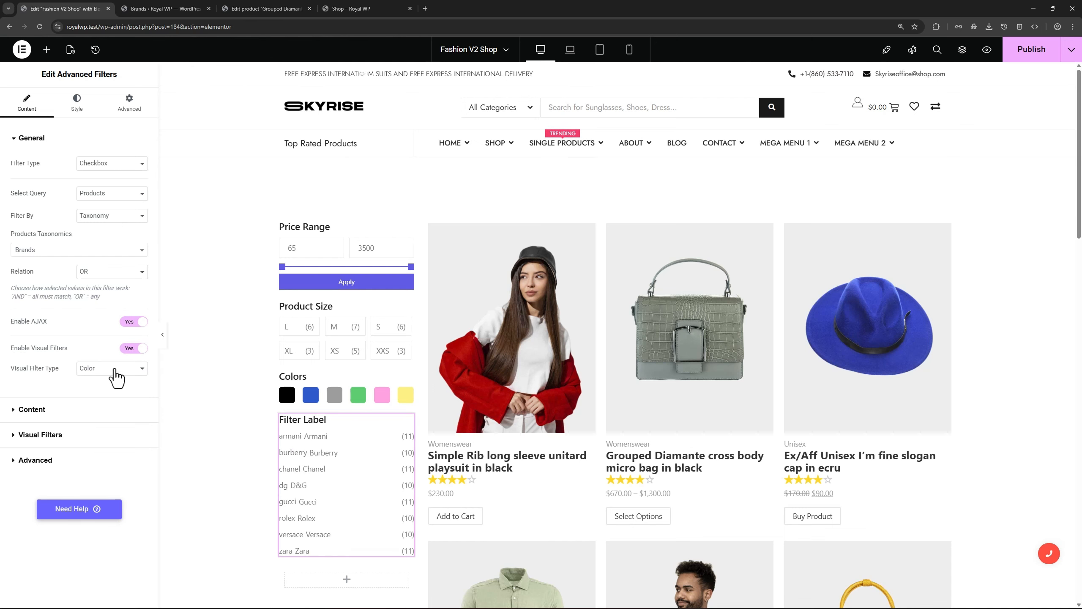
pyautogui.click(112, 368)
pyautogui.click(106, 390)
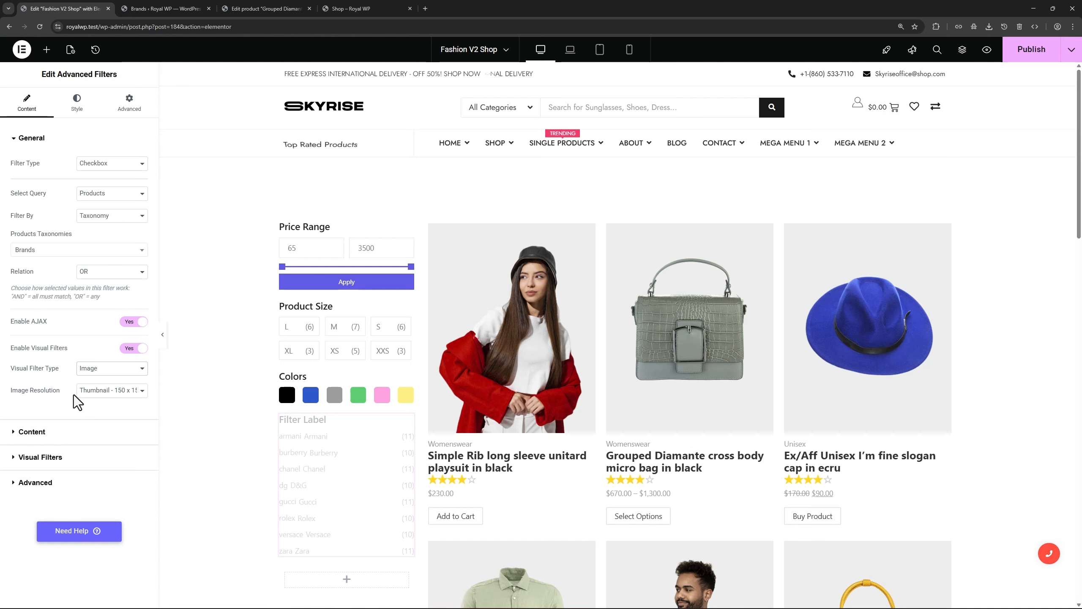
# Title the brand filter's first visual item Armani and use the armani slug from the Brands page as its Replace Value.
pyautogui.click(40, 456)
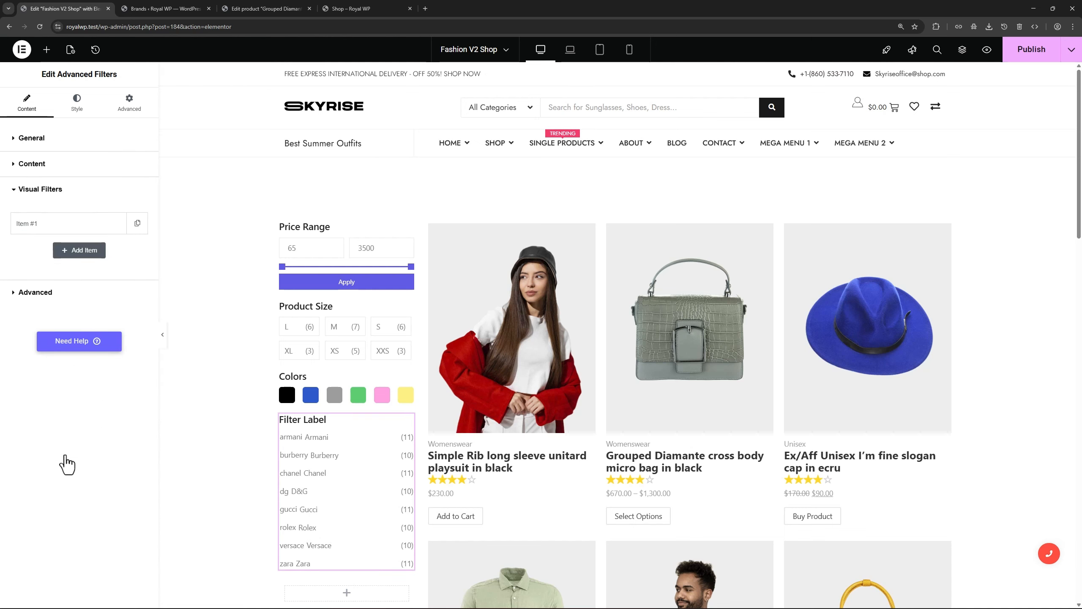
pyautogui.click(59, 223)
pyautogui.click(42, 263)
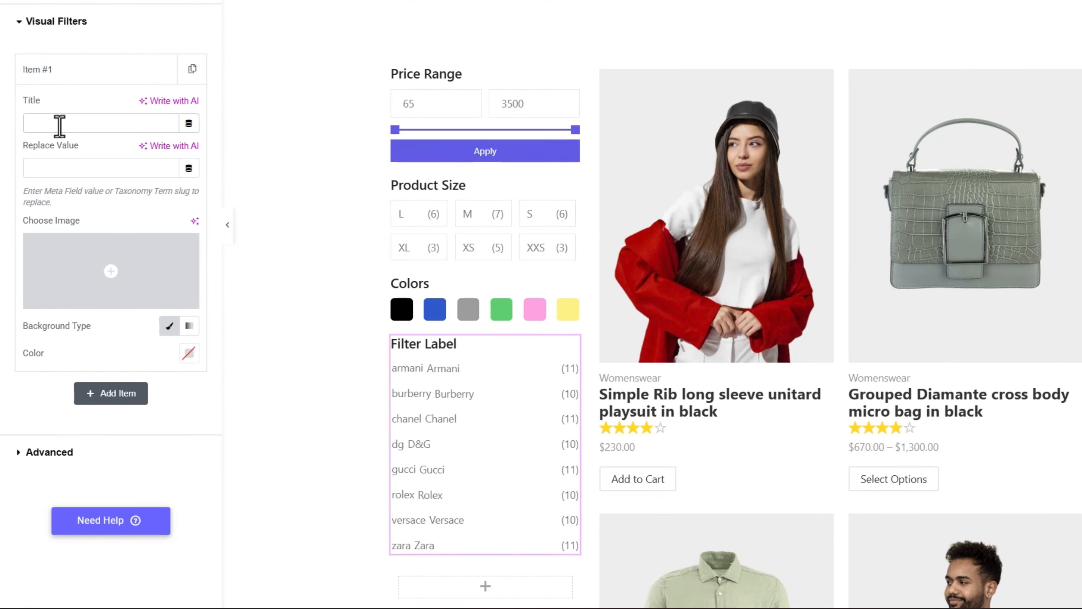
pyautogui.write('Armani')
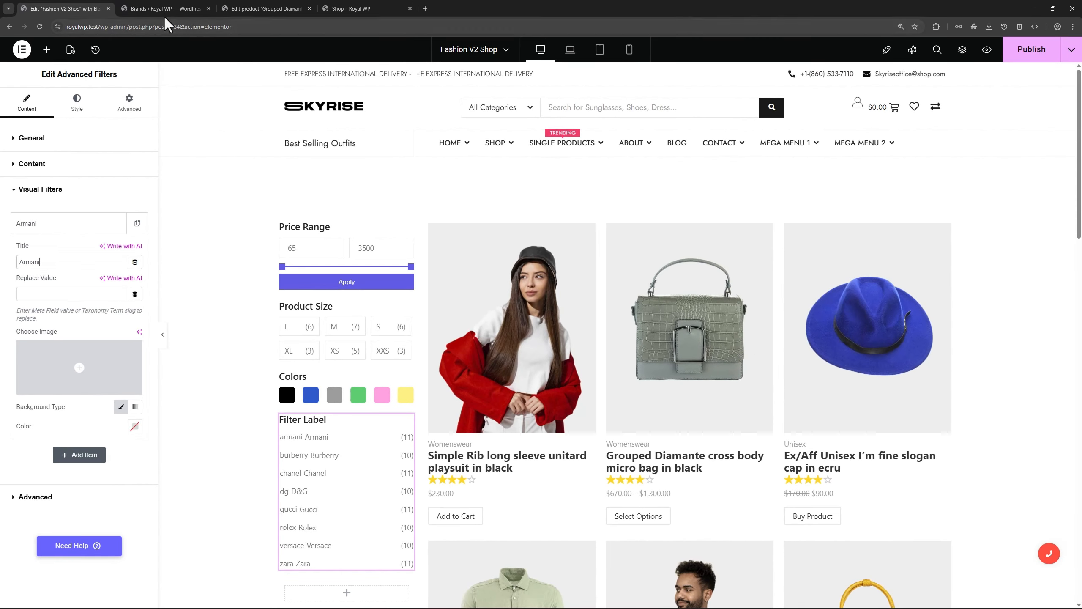
pyautogui.click(164, 7)
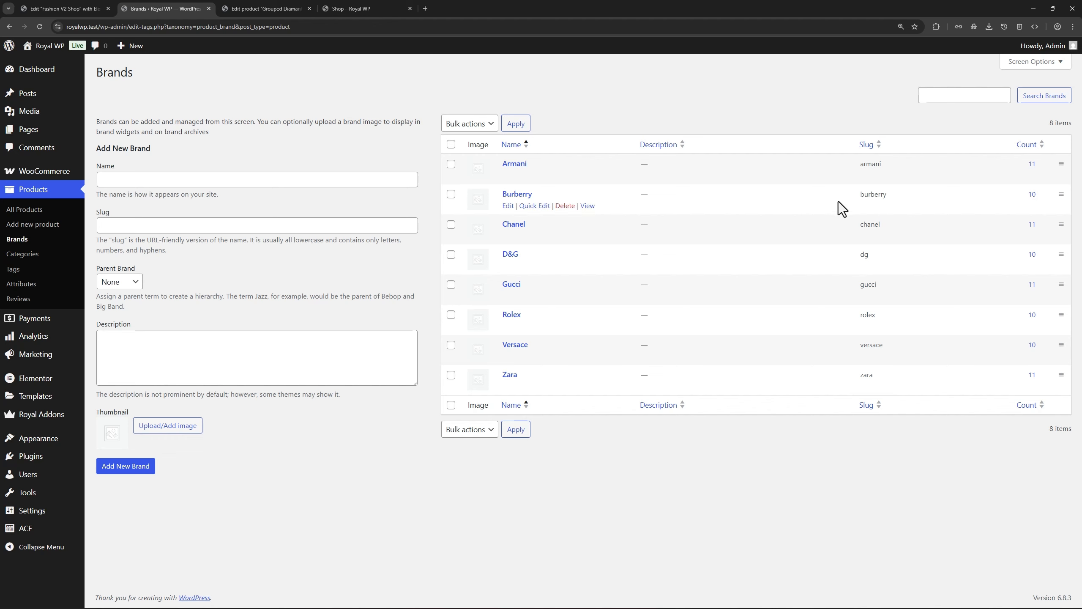
pyautogui.doubleClick(870, 164)
pyautogui.rightClick(880, 164)
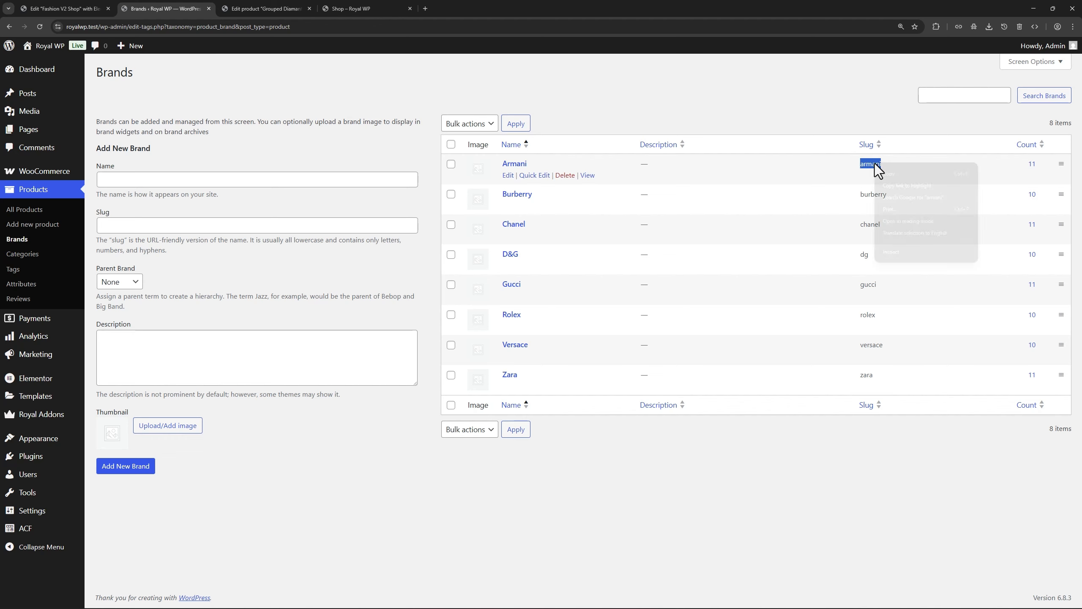
pyautogui.click(889, 170)
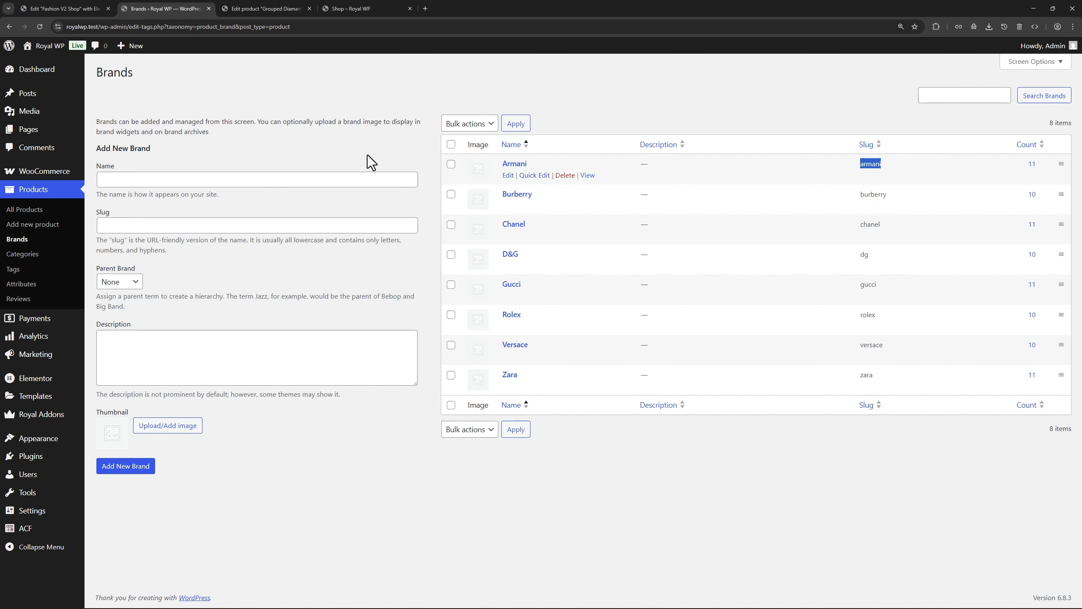
pyautogui.click(76, 10)
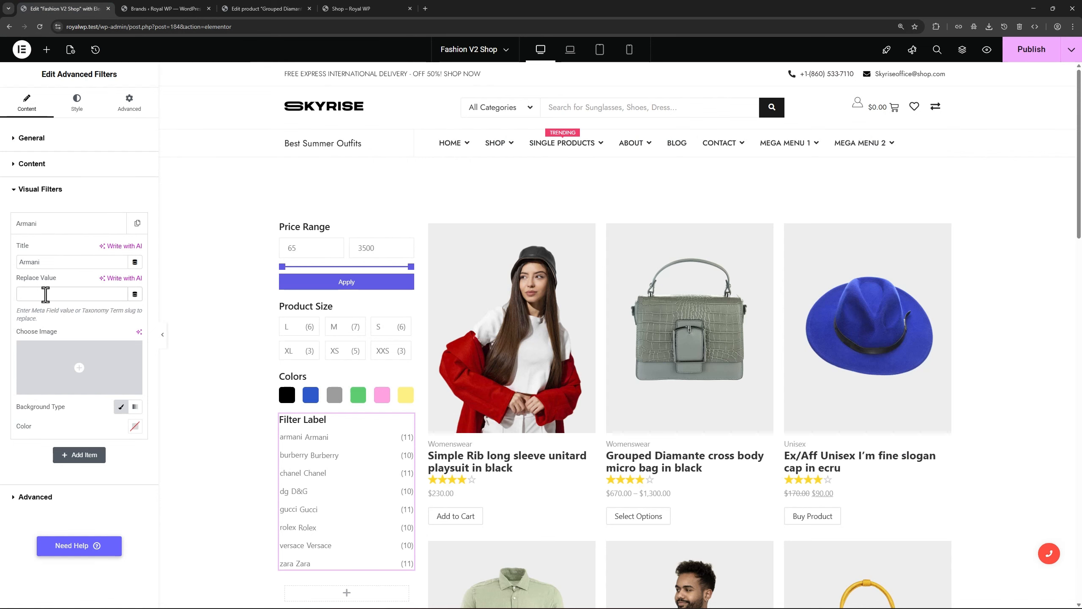
pyautogui.hotkey('ctrl', 'v')
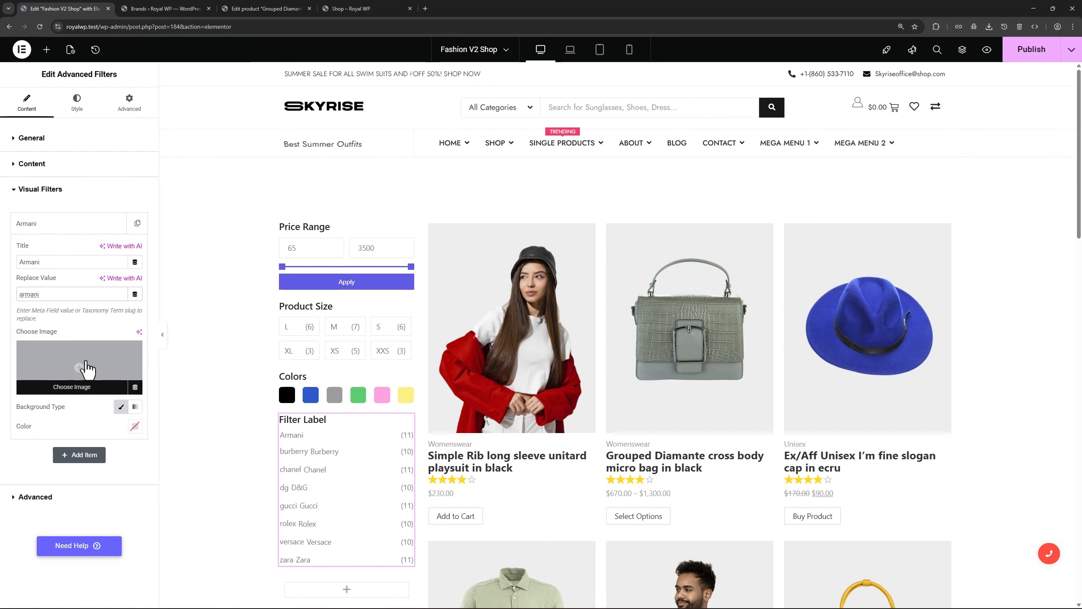
# Assign the Armani eagle logo from the media library as the Armani item's image.
pyautogui.click(90, 367)
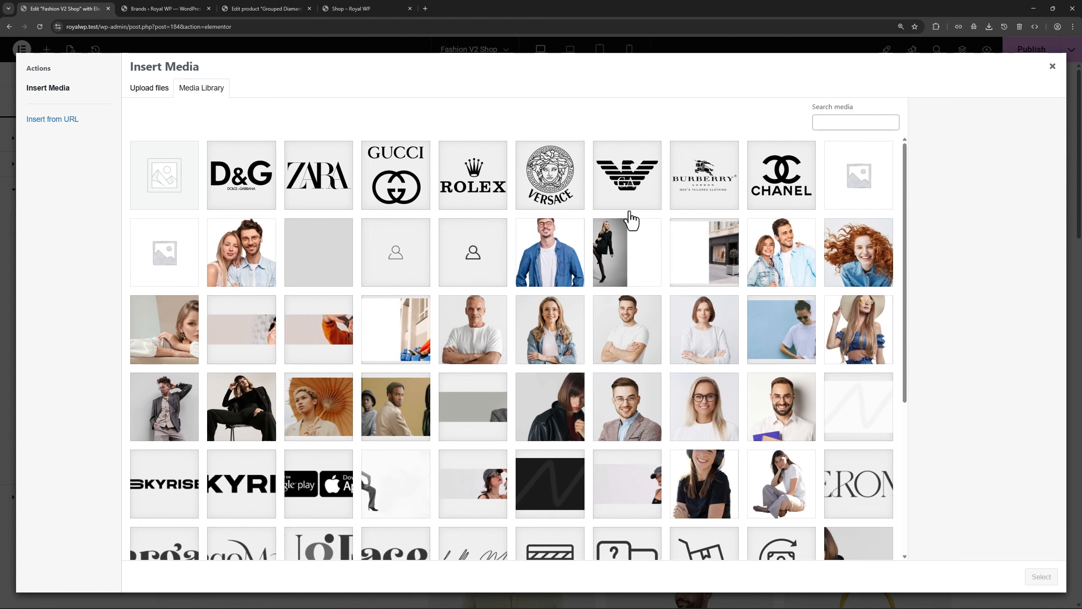
pyautogui.click(628, 181)
pyautogui.click(1041, 577)
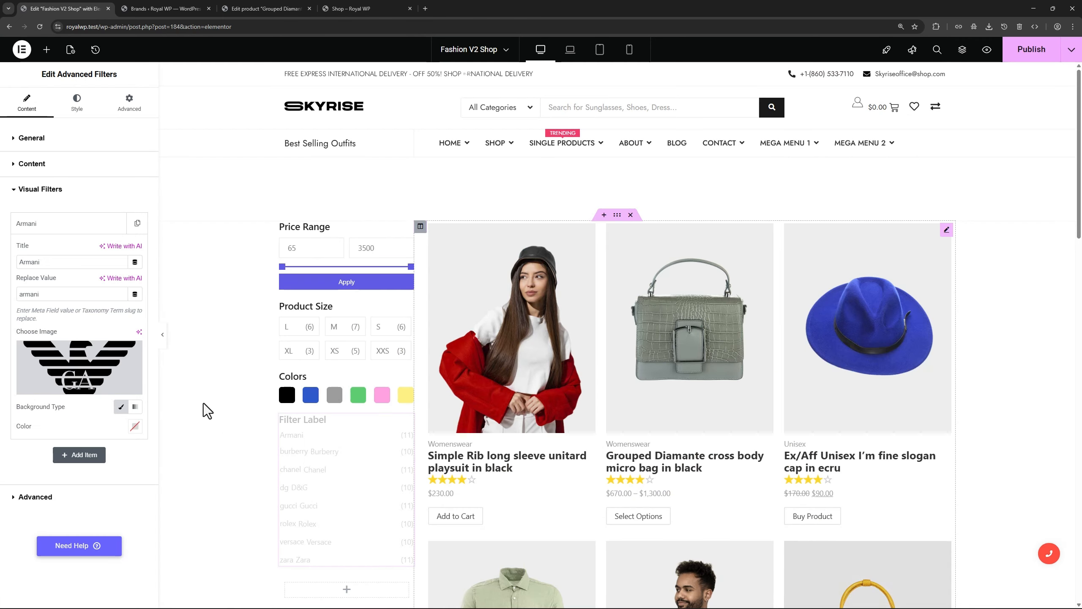
pyautogui.click(86, 225)
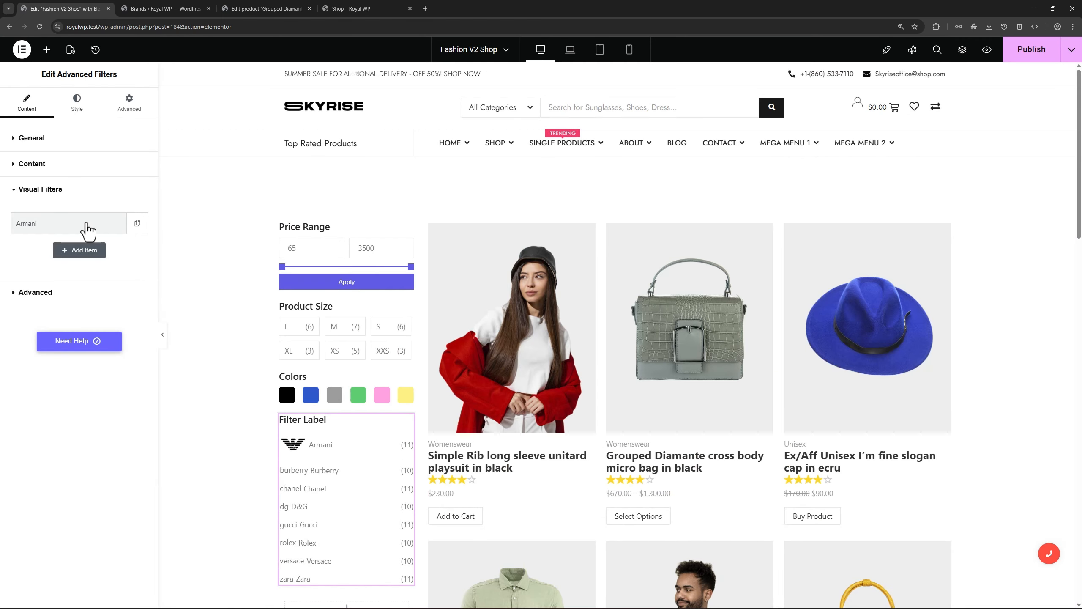
# Add a second visual item titled Burberry, with the burberry slug from the Brands page as its Replace Value.
pyautogui.click(178, 8)
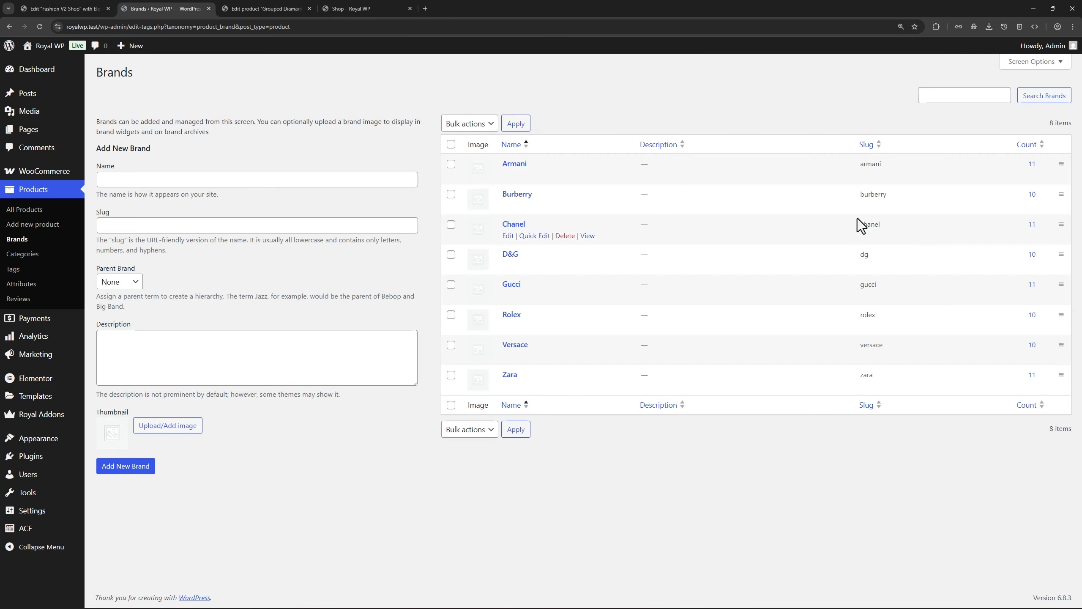
pyautogui.doubleClick(867, 196)
pyautogui.rightClick(867, 197)
pyautogui.click(890, 203)
pyautogui.click(64, 8)
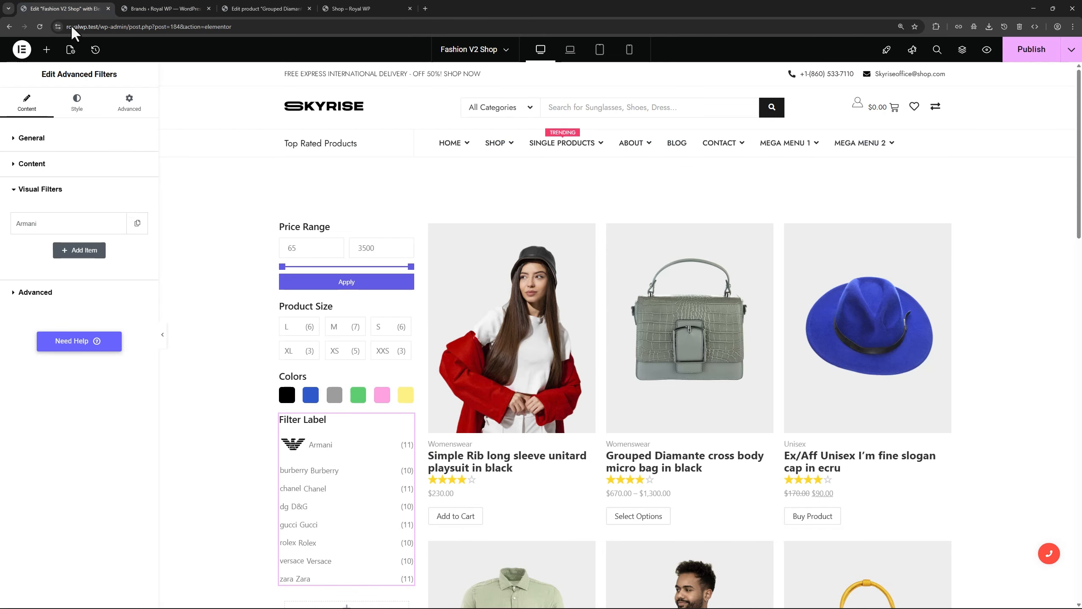
pyautogui.click(77, 252)
pyautogui.click(44, 321)
pyautogui.hotkey('ctrl', 'v')
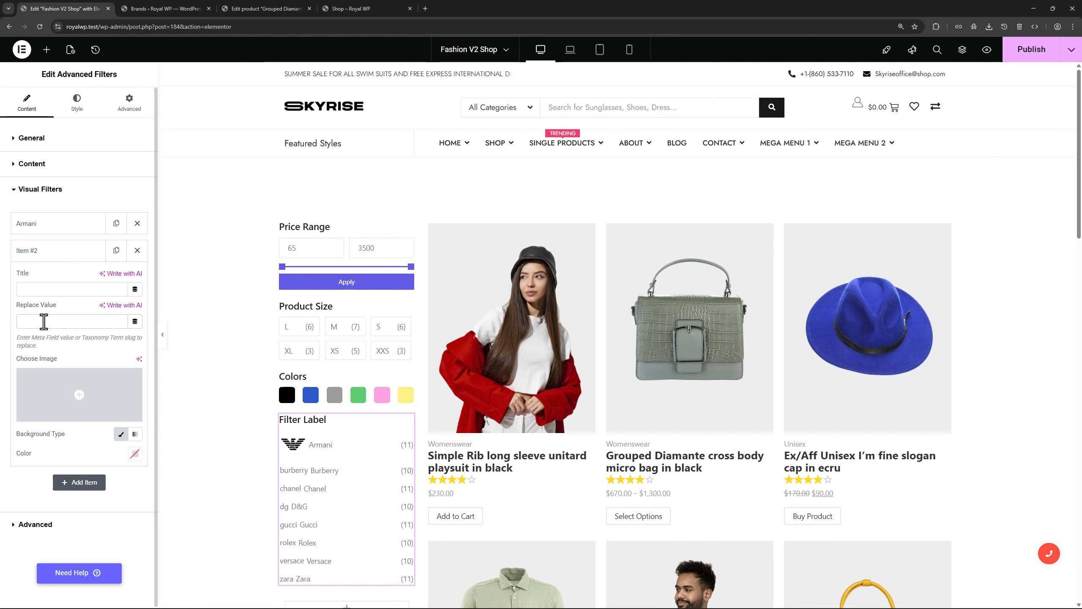
pyautogui.click(36, 290)
pyautogui.hotkey('ctrl', 'v')
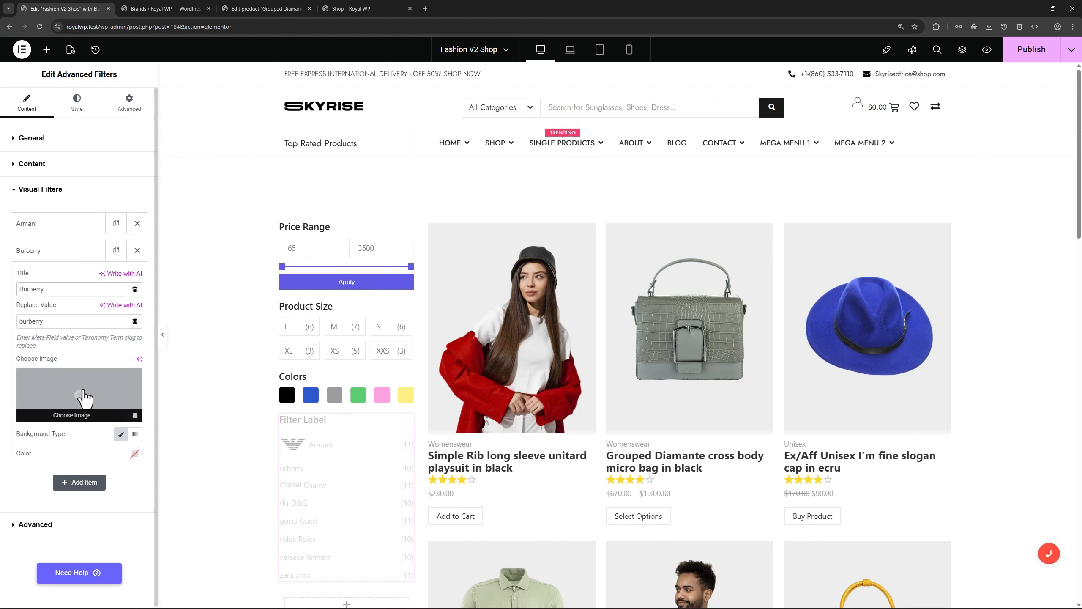
# Assign the Burberry logo from the media library as the Burberry item's image.
pyautogui.click(84, 393)
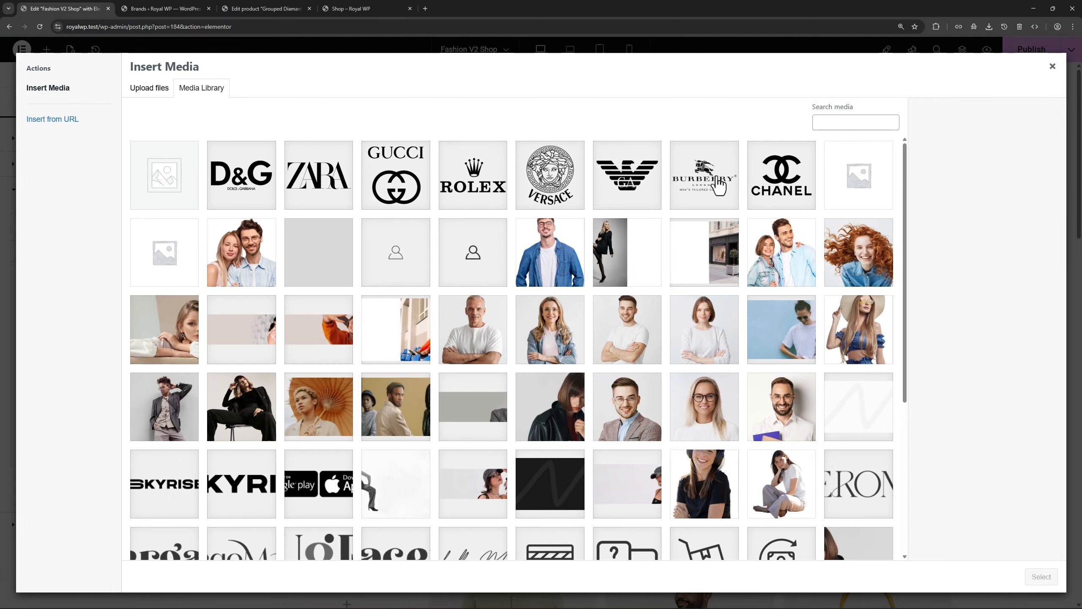
pyautogui.click(717, 177)
pyautogui.click(1041, 576)
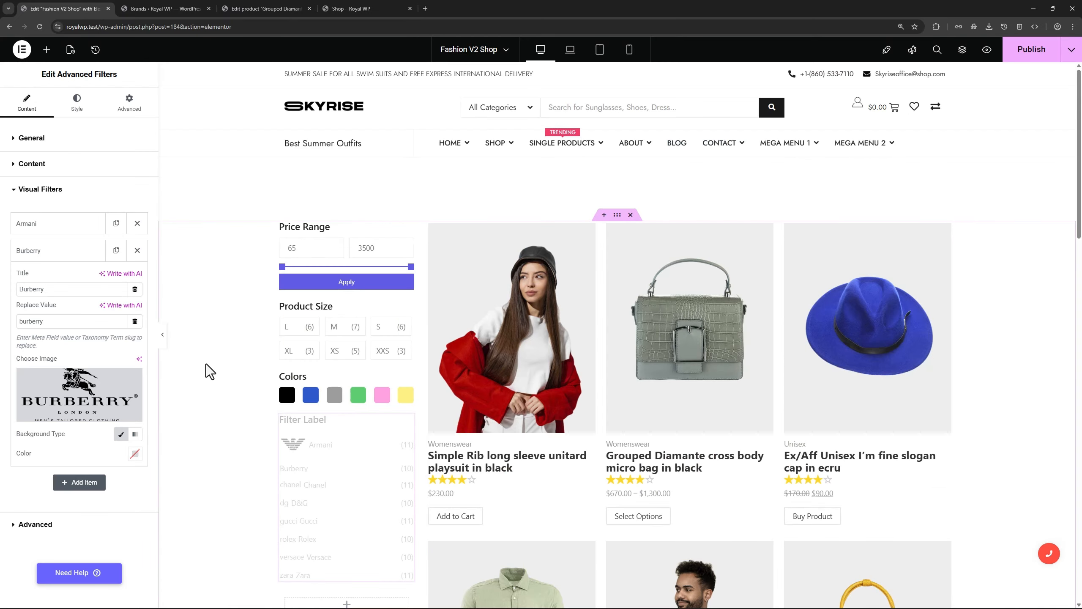
pyautogui.click(76, 255)
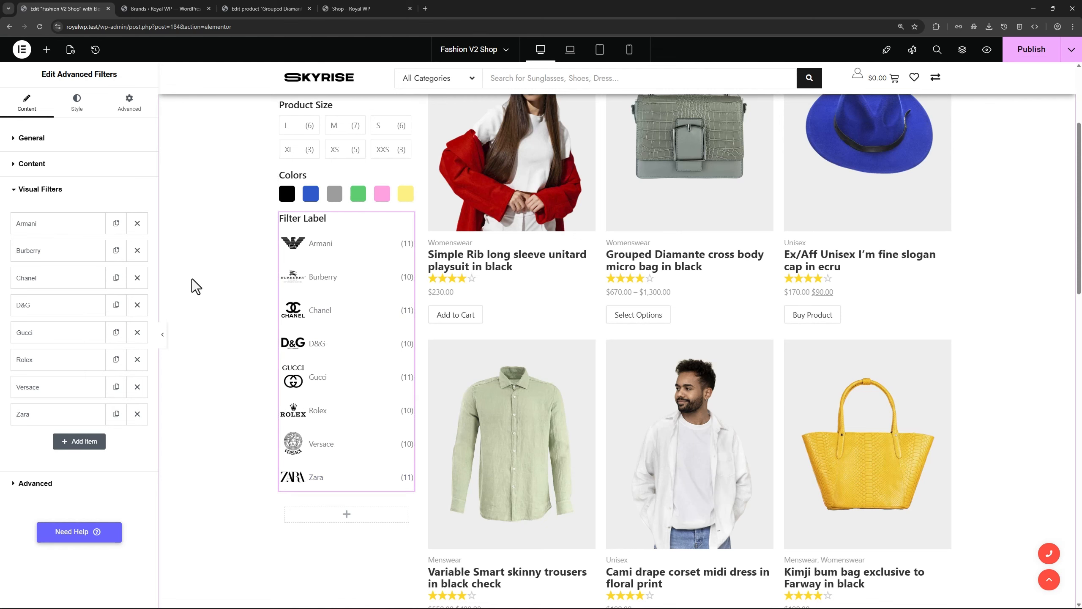
# Compare the order of the terms on the Brands page with the order of the brand filter's visual items.
pyautogui.click(164, 8)
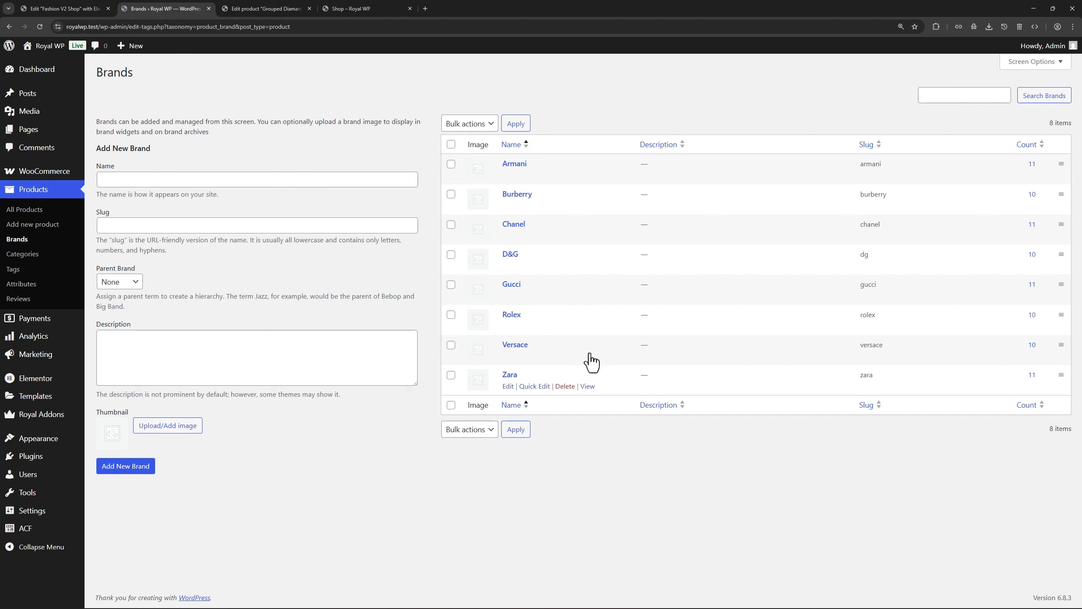
pyautogui.click(85, 7)
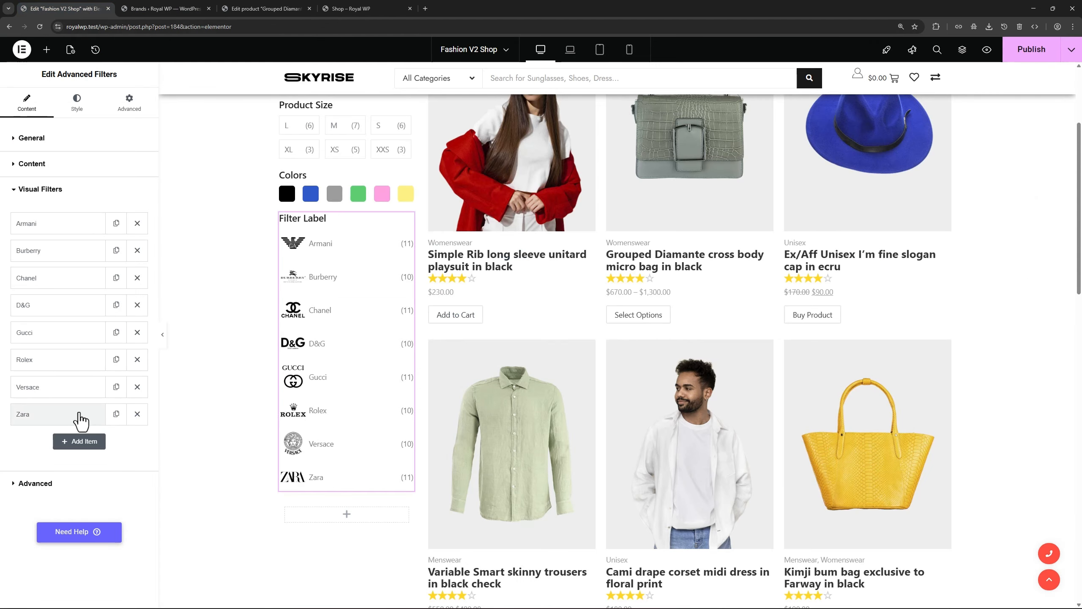
# Set the brand filter's layout alignment to Horizontal.
pyautogui.click(76, 104)
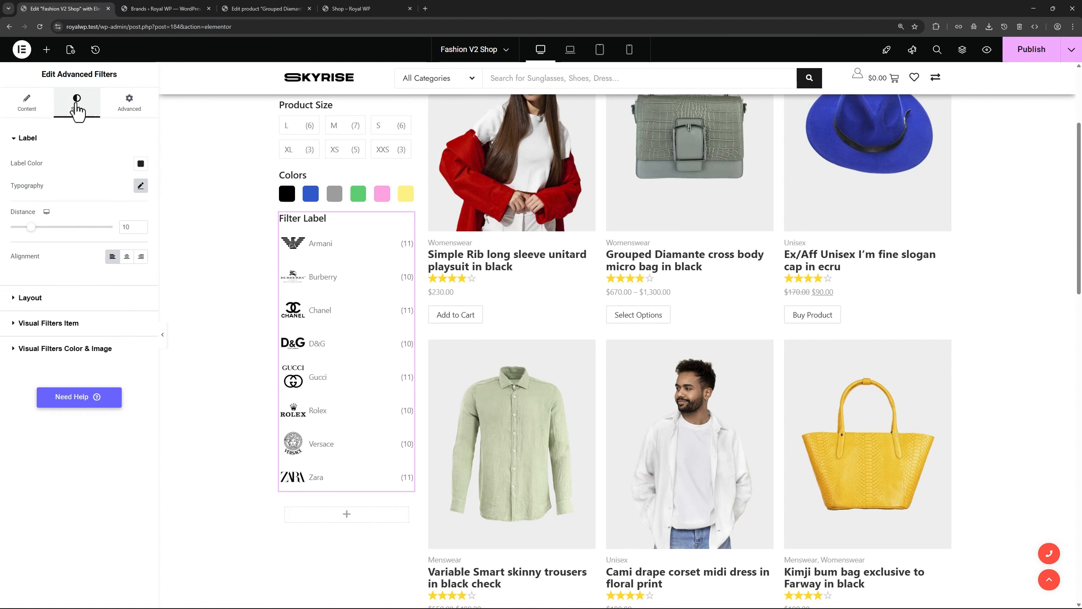
pyautogui.click(55, 299)
pyautogui.click(126, 189)
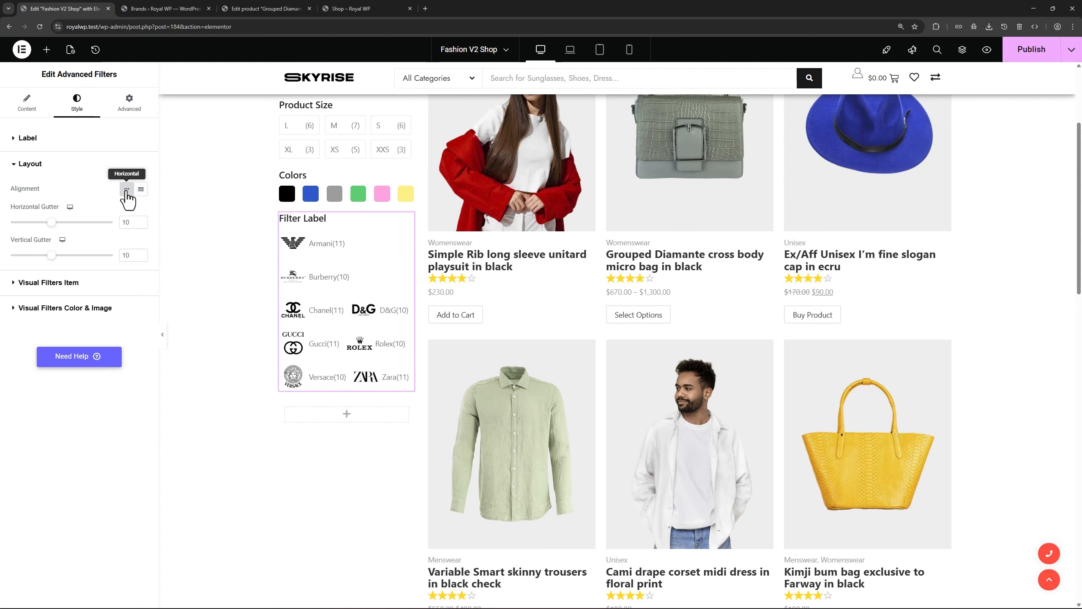
# Hide the text labels of the brand filter's visual items so that only the logos show.
pyautogui.click(65, 283)
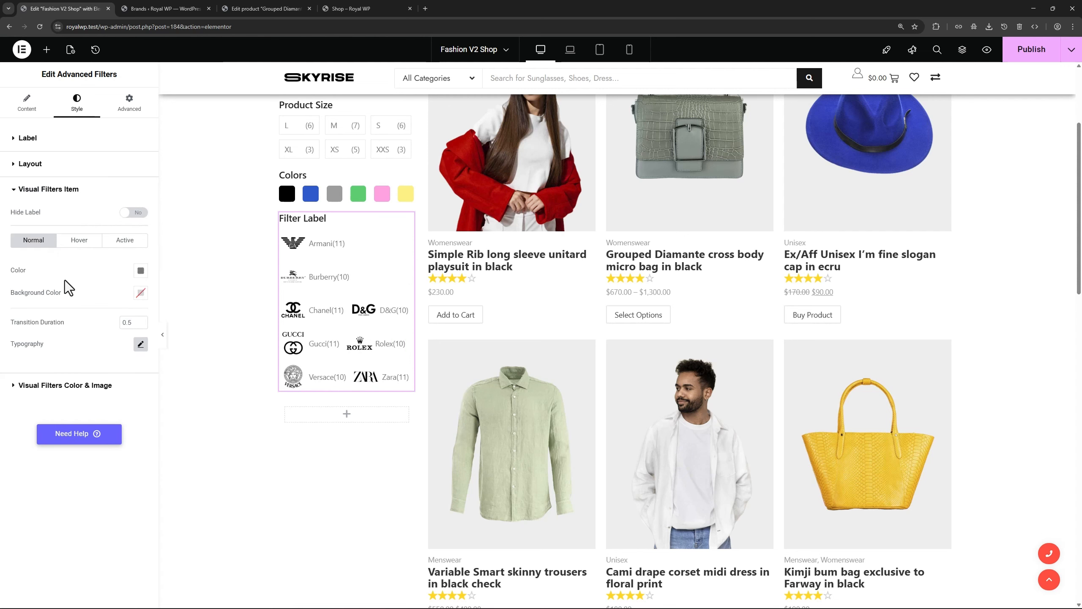
pyautogui.click(138, 213)
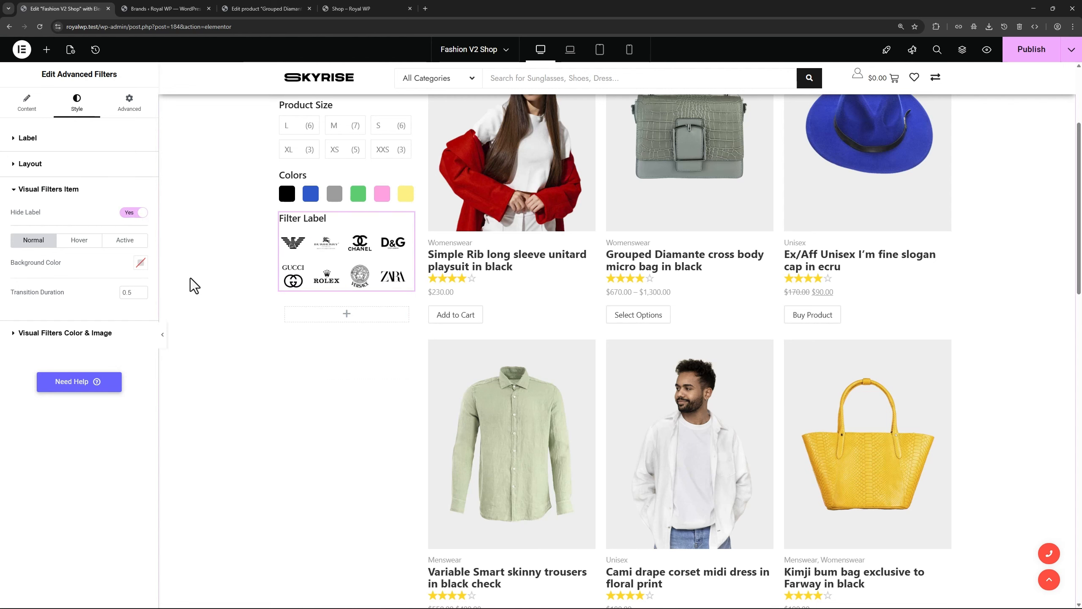
# Set the normal-state border color of the brand filter's logo images to a nearly opaque black.
pyautogui.click(77, 333)
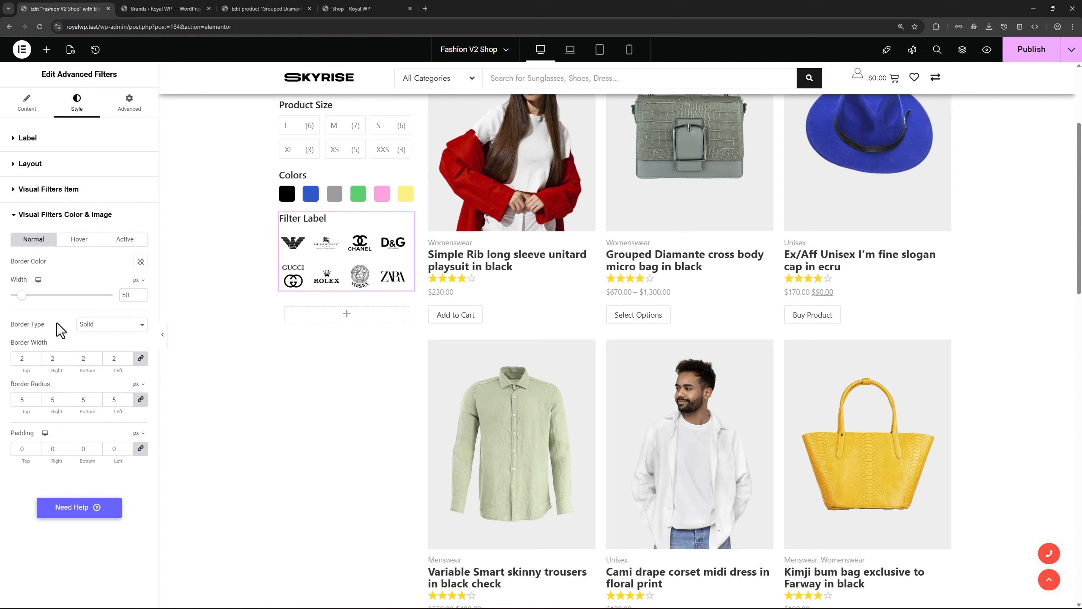
pyautogui.click(101, 333)
pyautogui.click(101, 333)
pyautogui.click(140, 262)
pyautogui.click(77, 379)
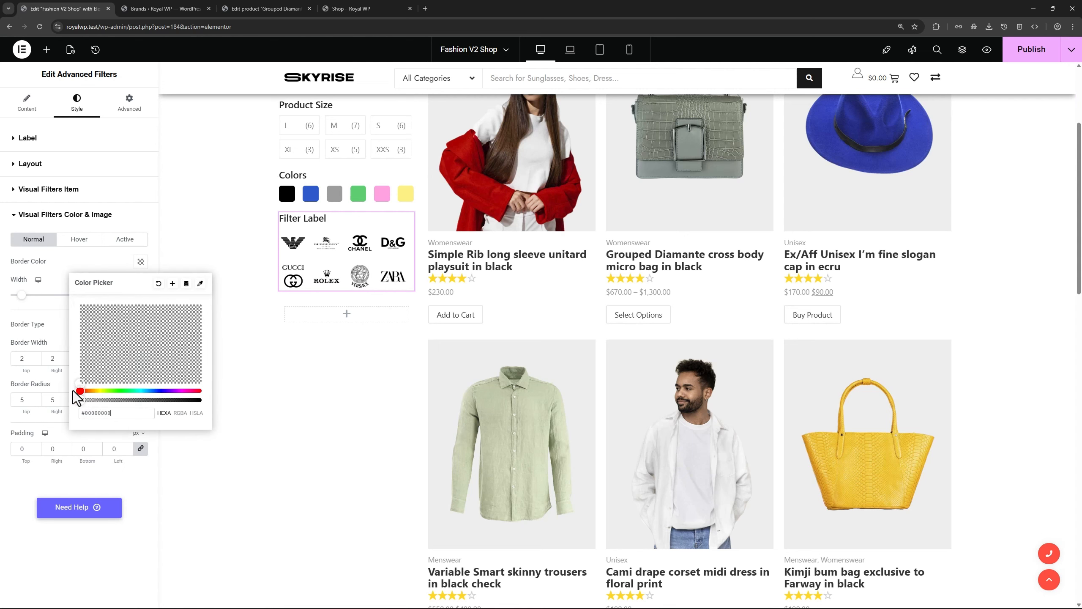
pyautogui.moveTo(80, 400); pyautogui.dragTo(171, 400)
pyautogui.click(67, 283)
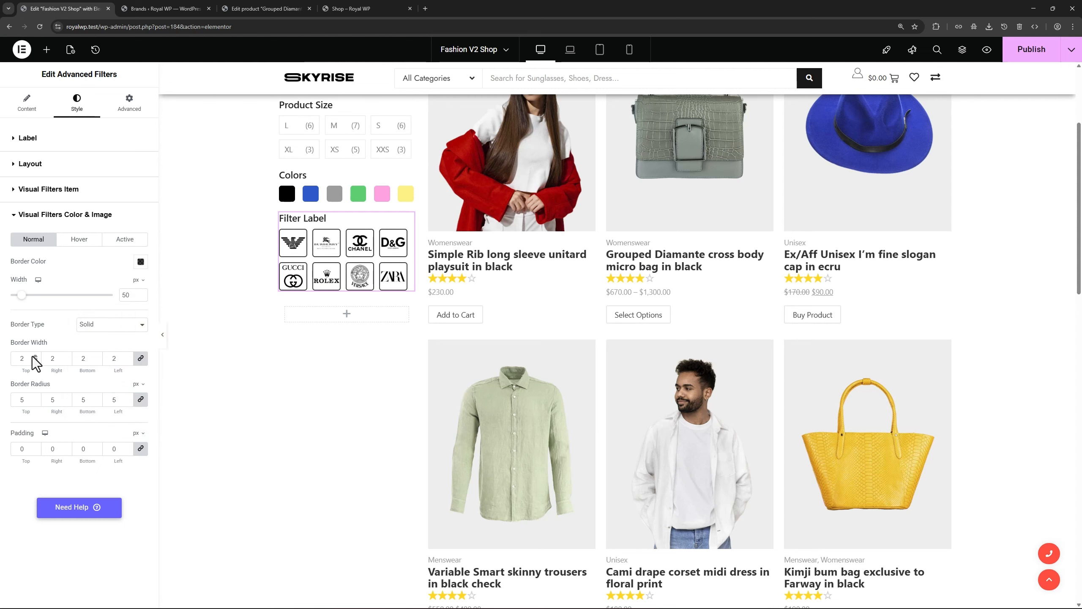
# Set the brand logos' border width to 1 px and their padding to 2 px on all sides.
pyautogui.write('1')
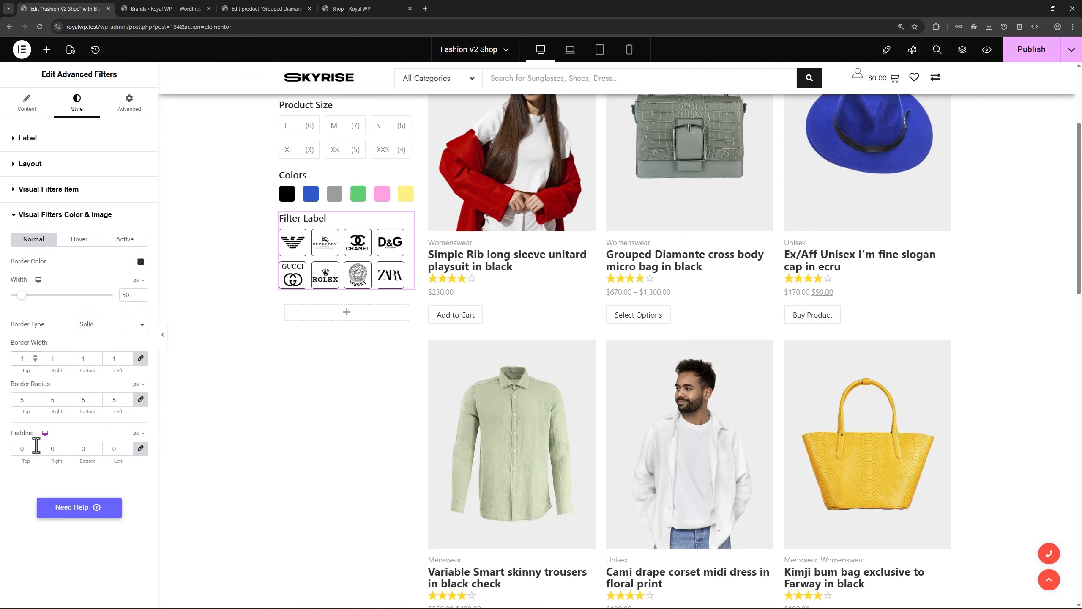
pyautogui.write('2')
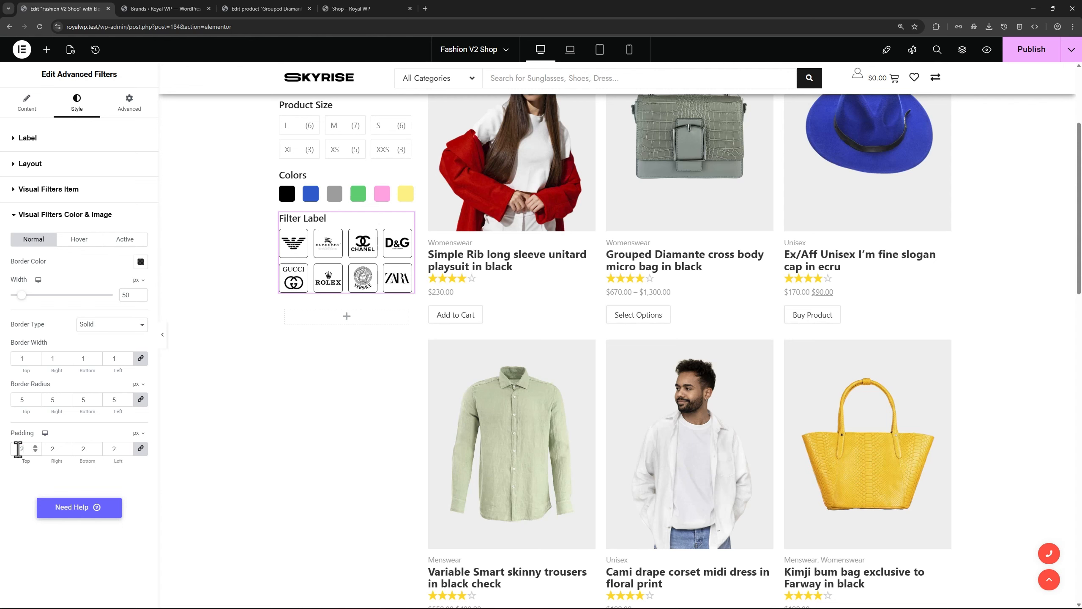
# Try the brand filter's More/Less option by expanding the hidden logos, and turn the option off again.
pyautogui.click(30, 114)
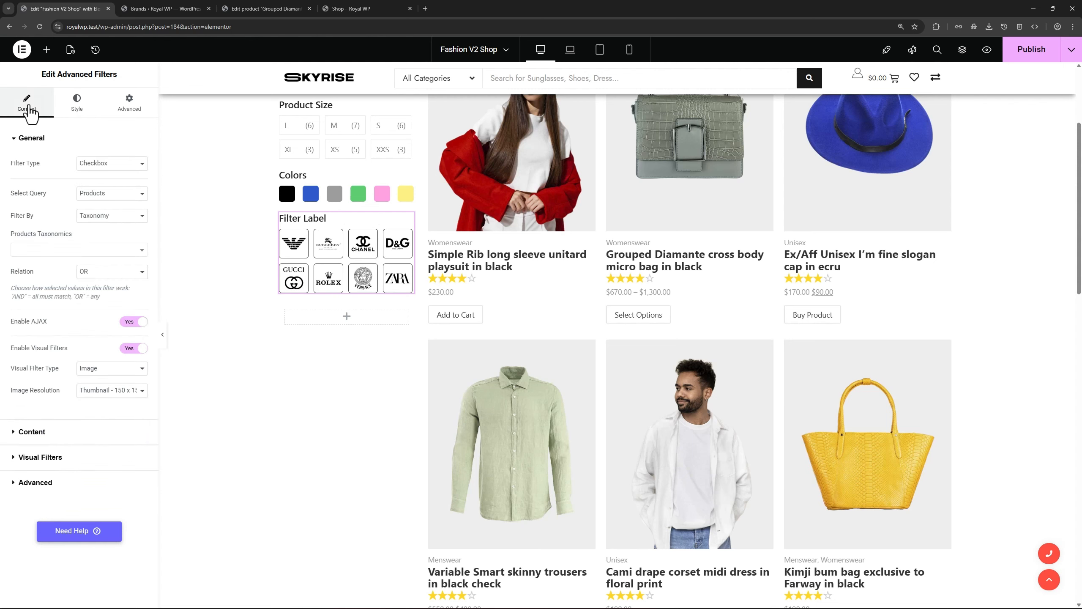
pyautogui.click(51, 432)
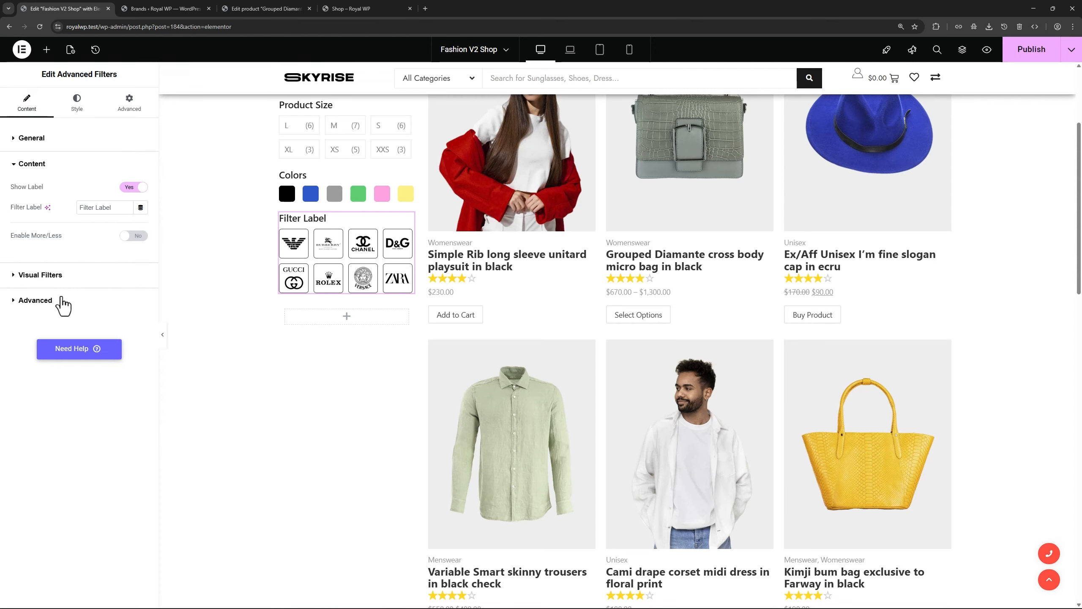
pyautogui.click(133, 236)
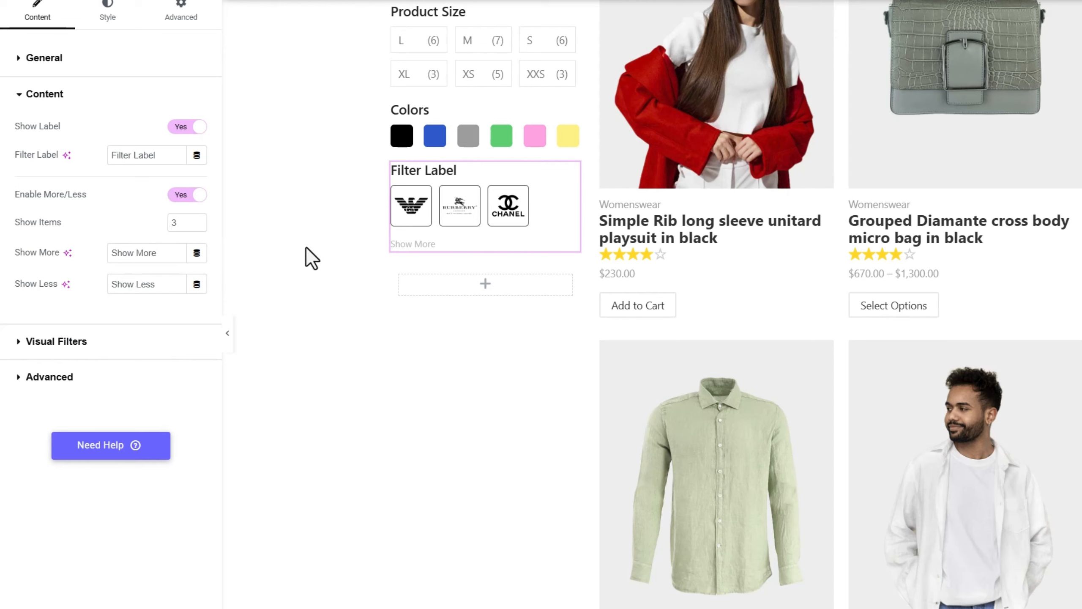
pyautogui.click(411, 251)
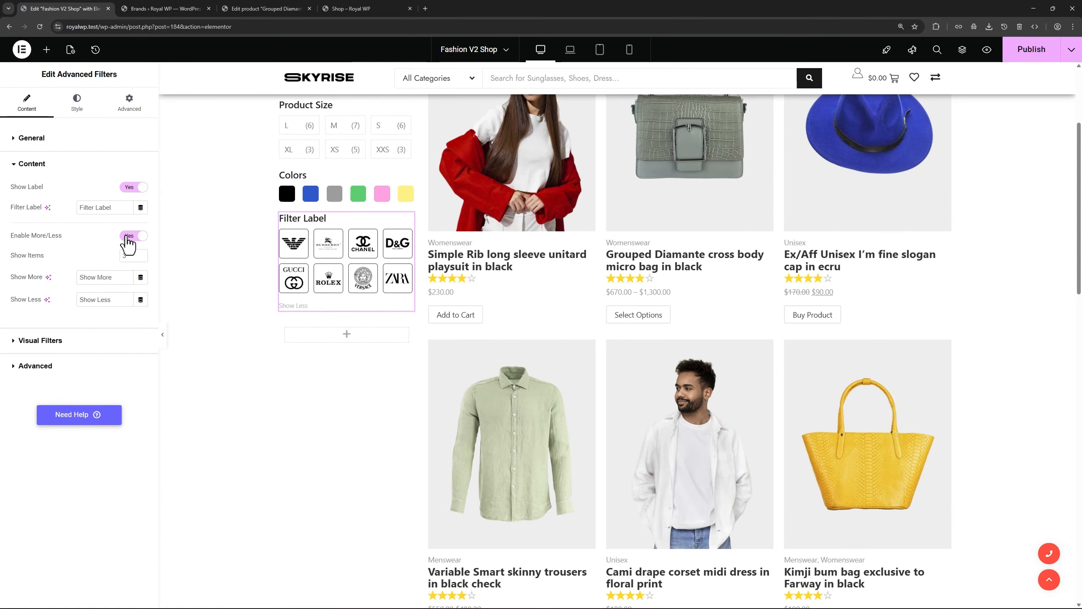
pyautogui.click(177, 196)
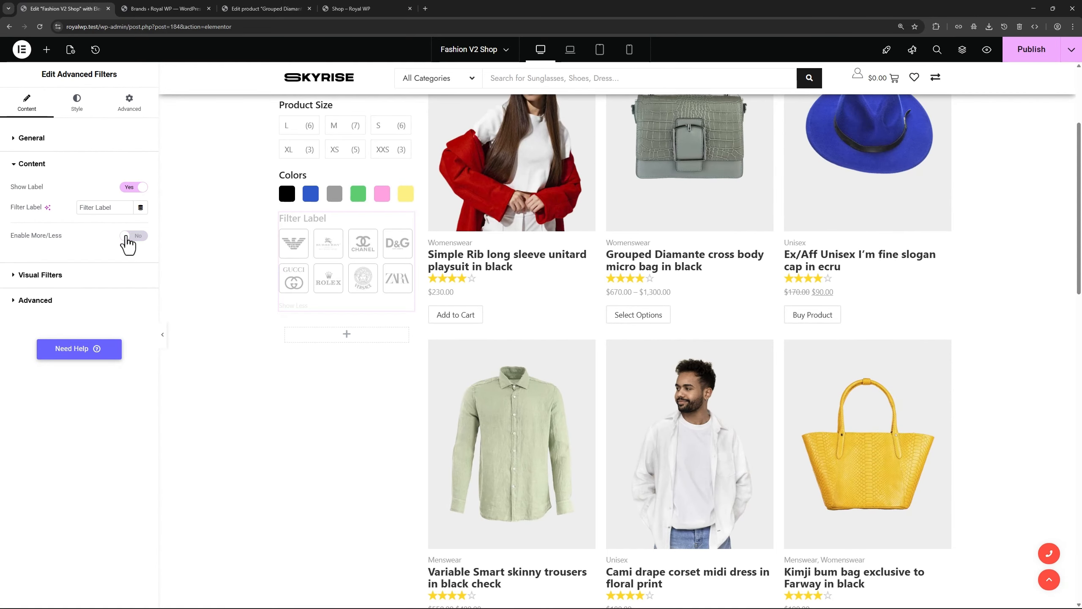
# Change the brand filter's label to Brands.
pyautogui.moveTo(112, 208); pyautogui.dragTo(74, 207)
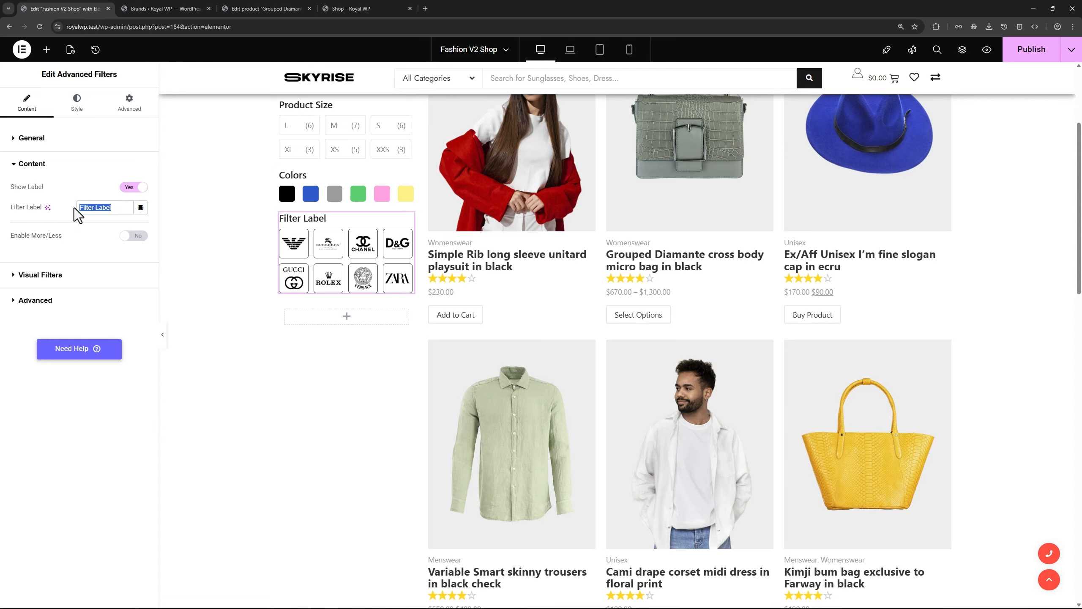
pyautogui.write('Brands')
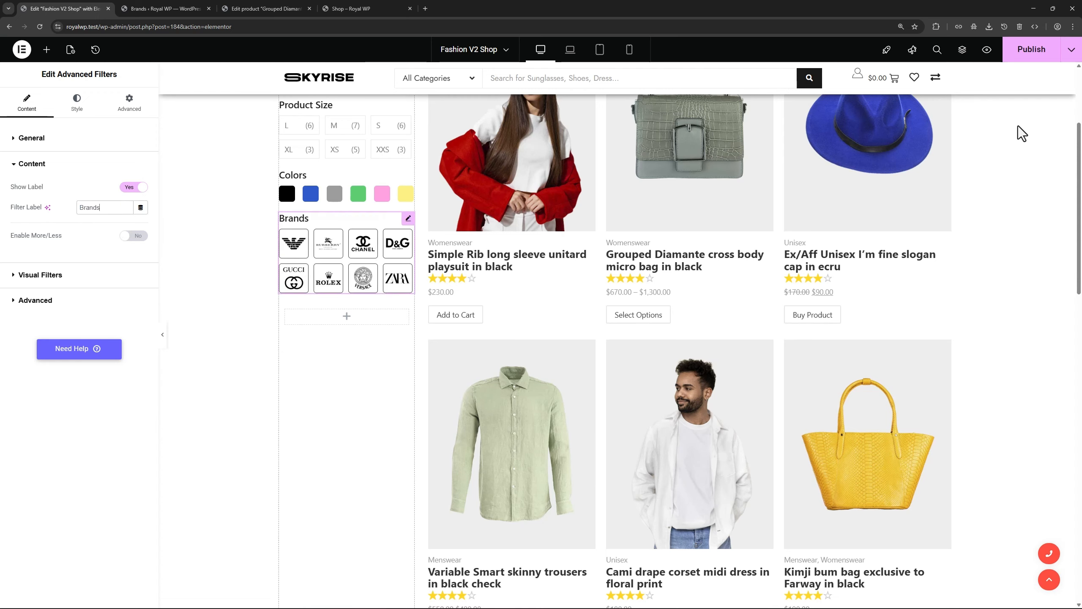